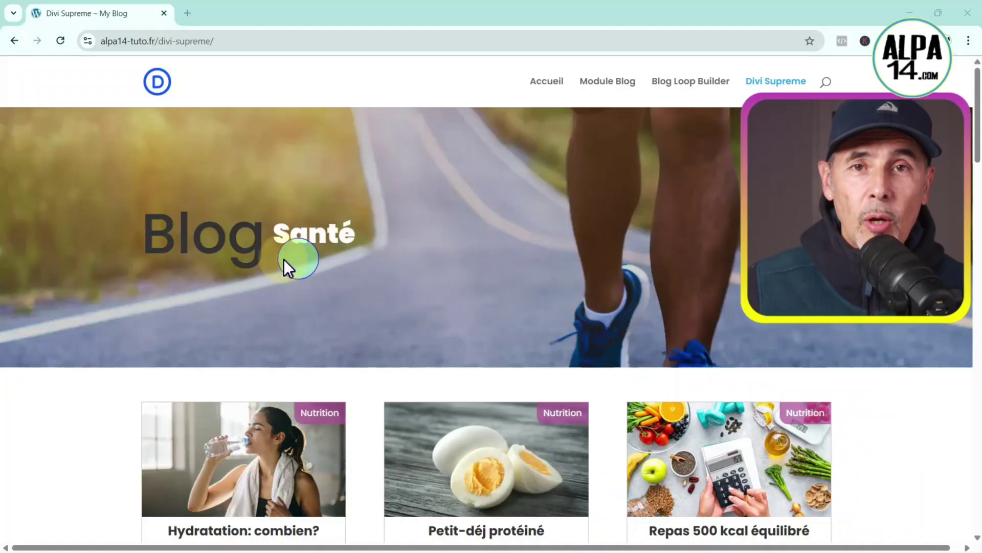
# Step: Look over the banner and the article cards on the published Divi Supreme blog page
pyautogui.scroll(-5, 502, 296)
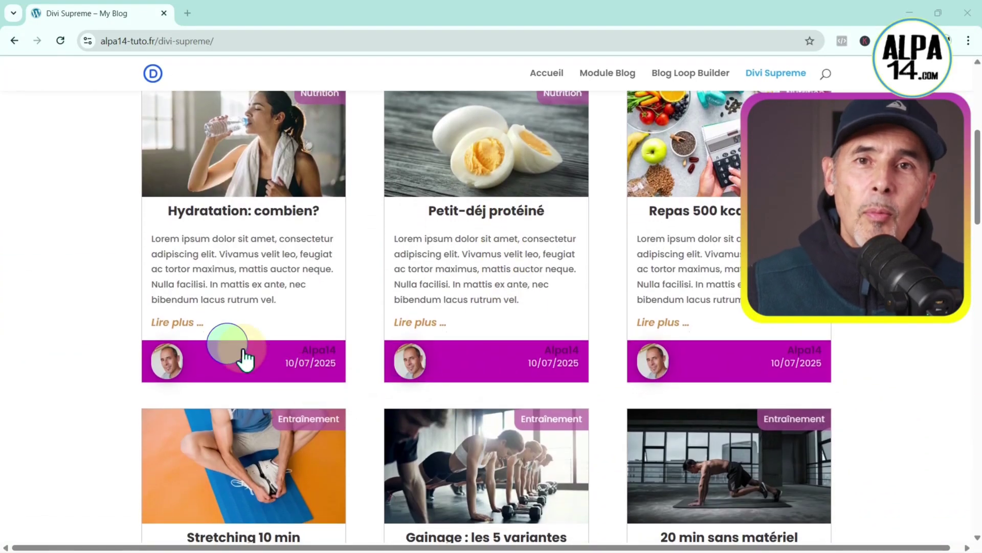
pyautogui.scroll(-9, 806, 325)
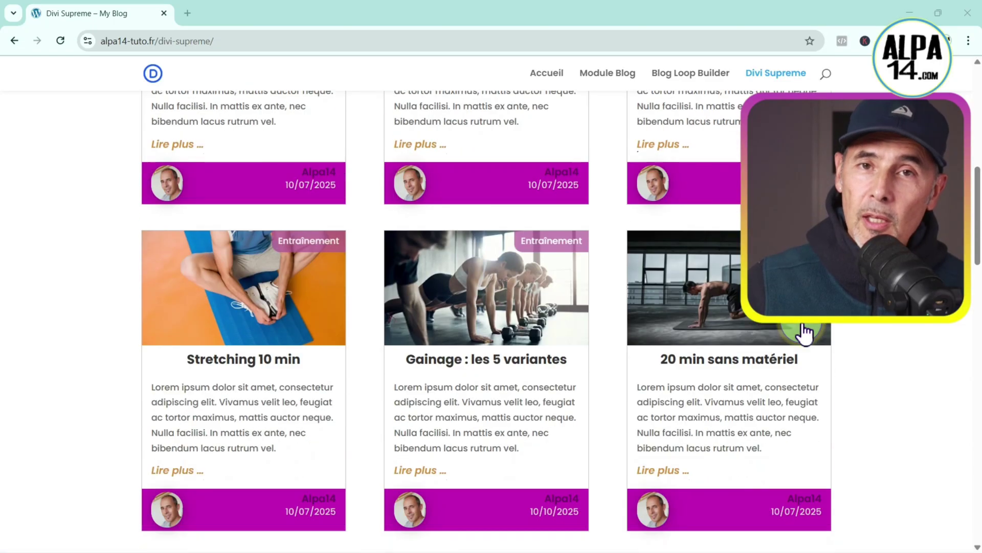
pyautogui.scroll(2, 856, 329)
pyautogui.scroll(-3, 858, 329)
pyautogui.scroll(-2, 858, 329)
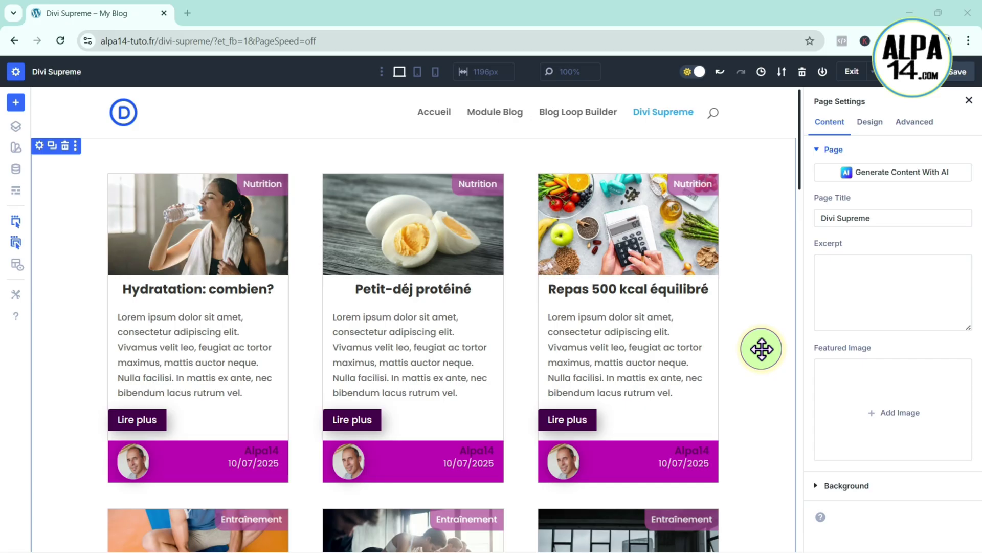
# Step: Insert a new section with one full-width column between the blog article grid and the ENTRAÎNEMENT section
pyautogui.scroll(-5, 772, 316)
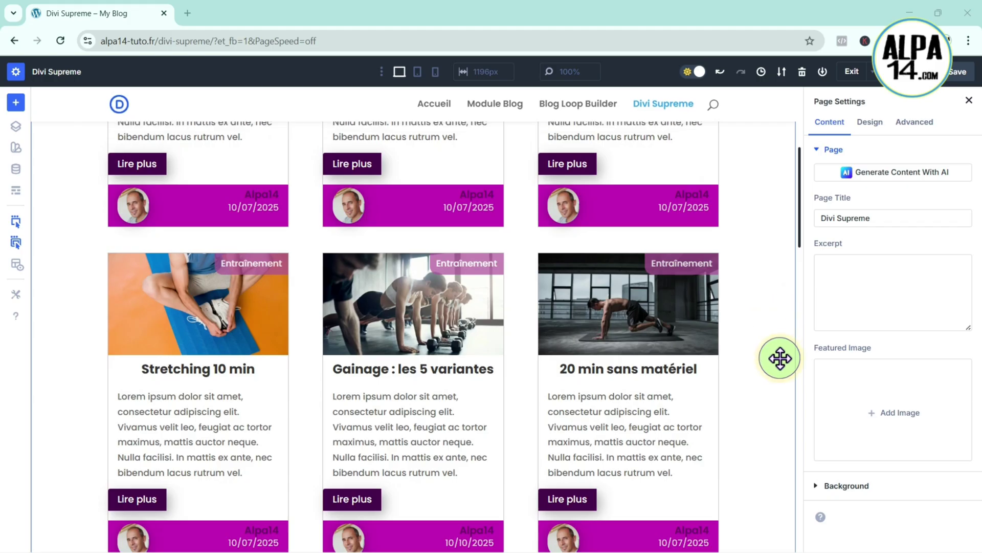
pyautogui.scroll(5, 781, 355)
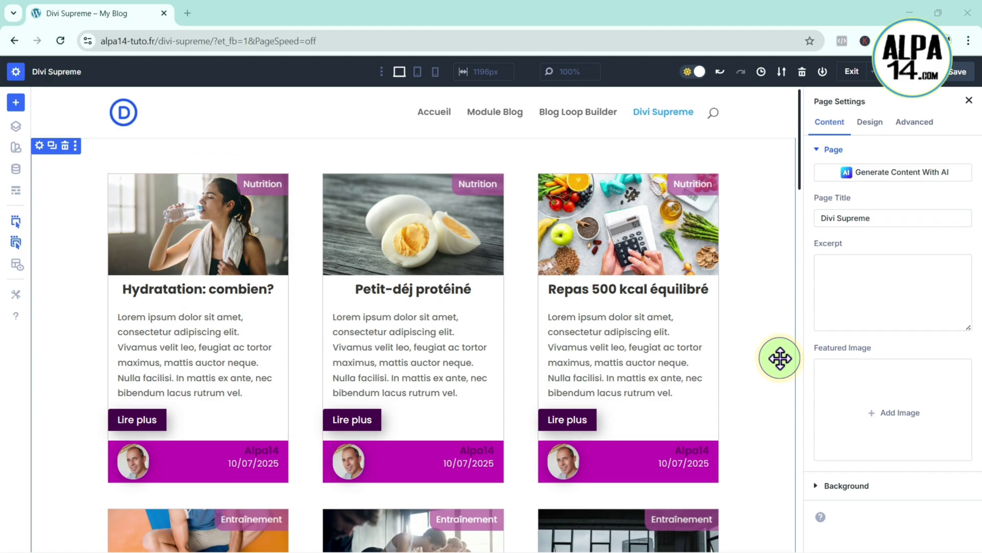
pyautogui.scroll(-7, 765, 302)
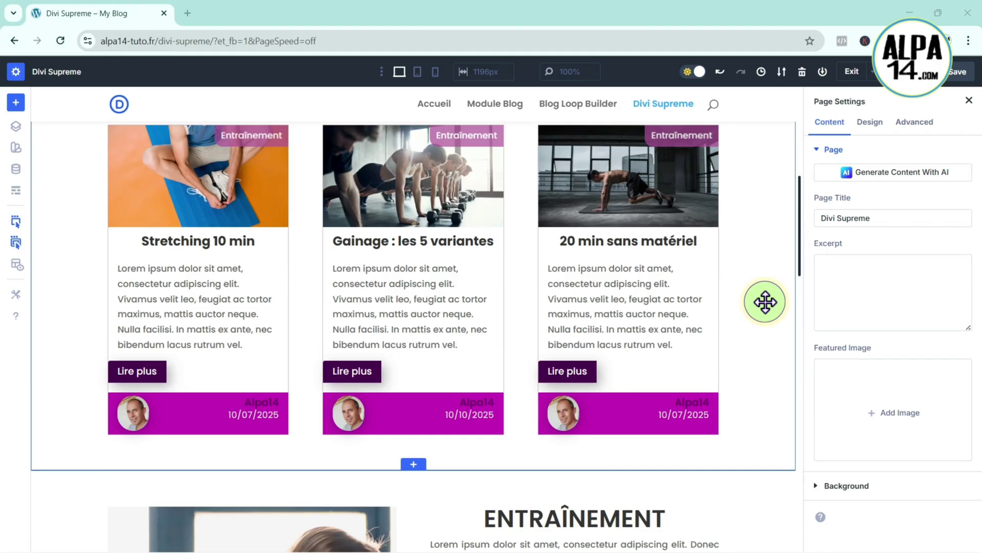
pyautogui.click(414, 464)
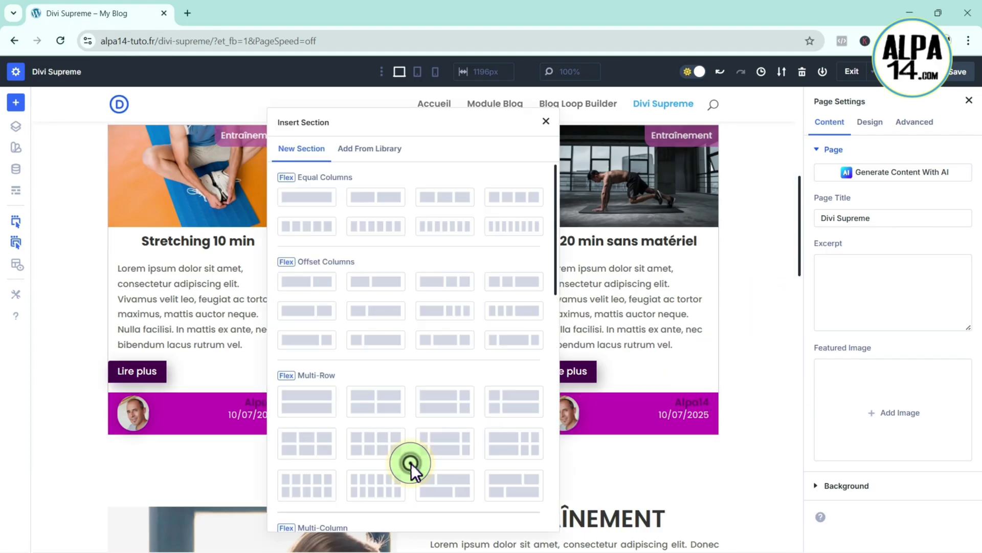
pyautogui.click(305, 200)
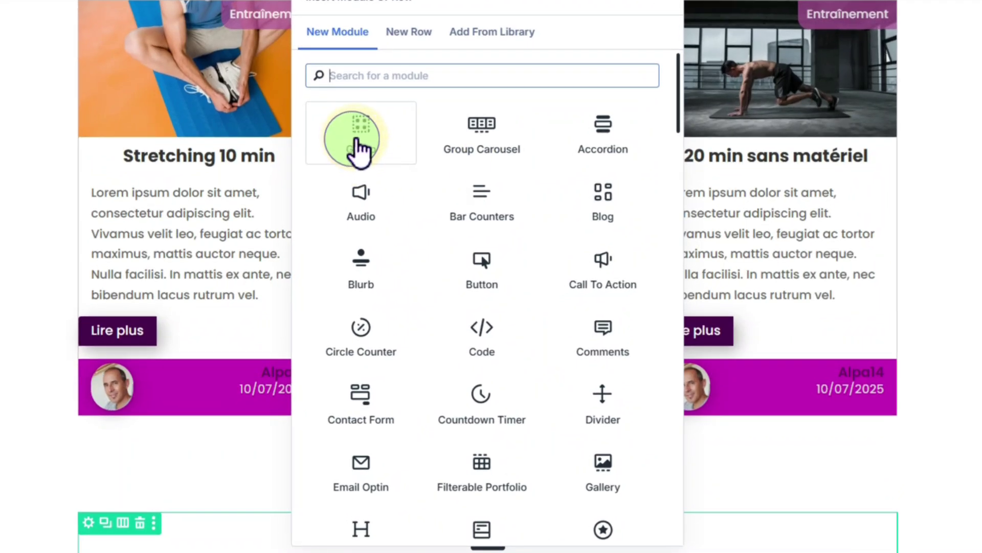
# Step: Add a Supreme Animated Headline module to the new section's column
pyautogui.scroll(-7, 500, 297)
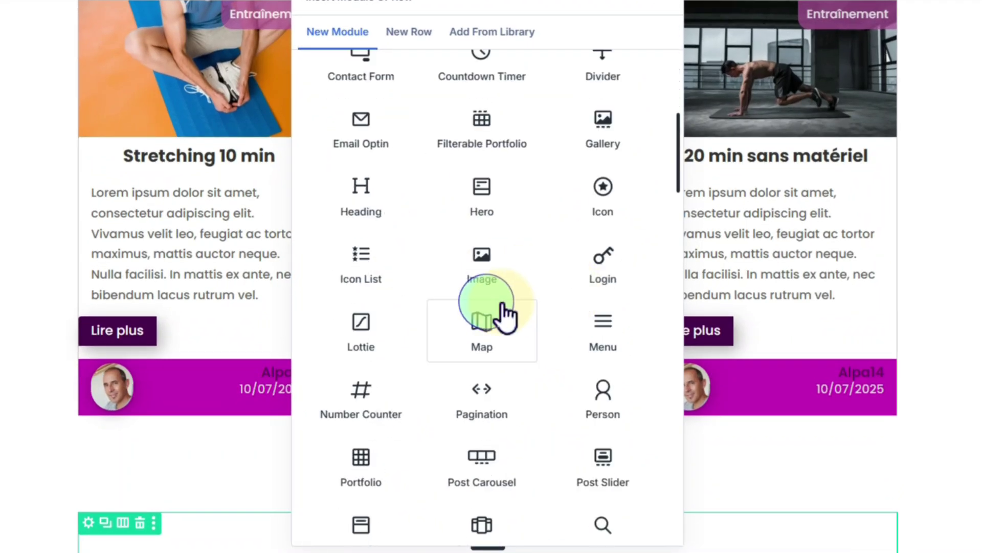
pyautogui.scroll(-5, 504, 315)
pyautogui.scroll(-2, 573, 330)
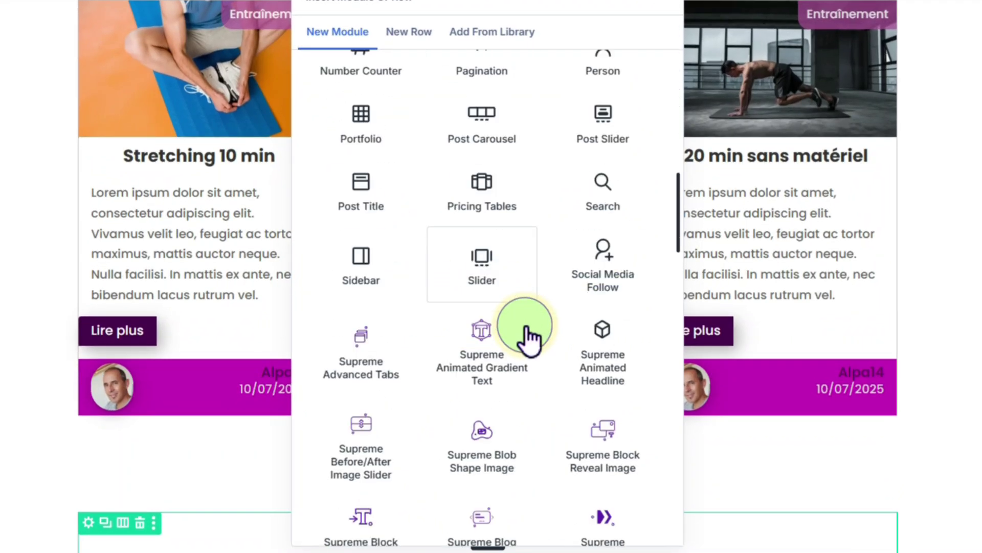
pyautogui.scroll(-2, 529, 338)
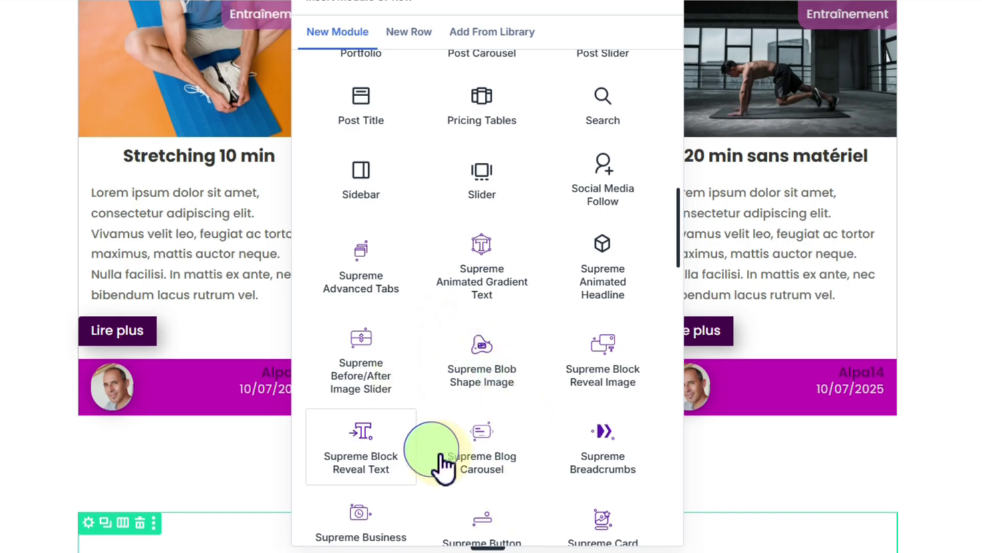
pyautogui.scroll(-2, 467, 466)
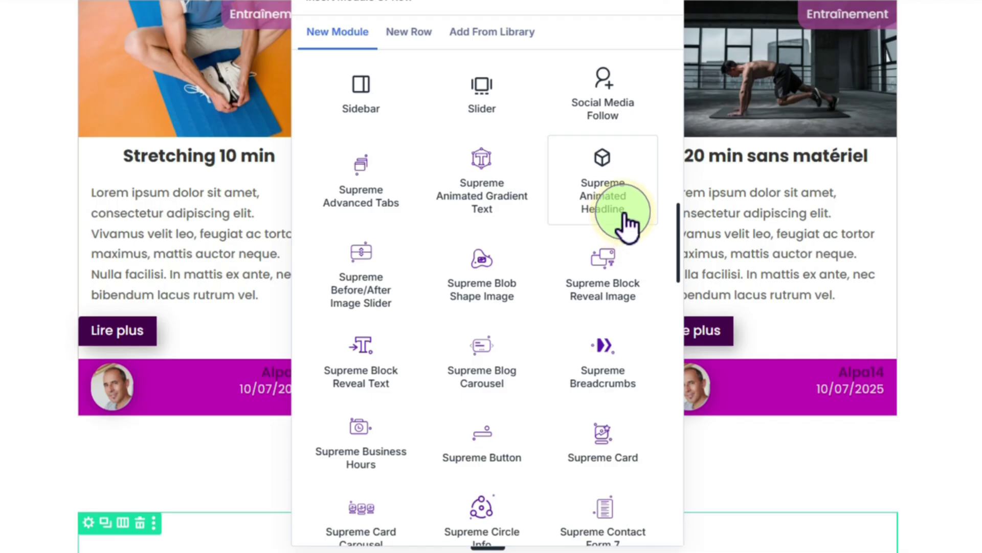
pyautogui.click(609, 200)
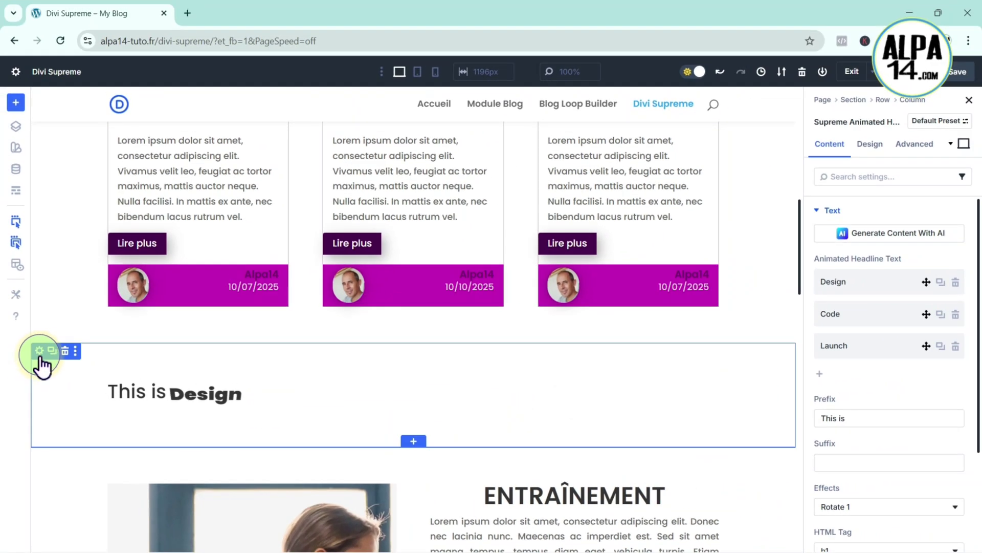
# Step: Move the animated headline section to the beginning of the page, above the blog article grid
pyautogui.click(10, 322)
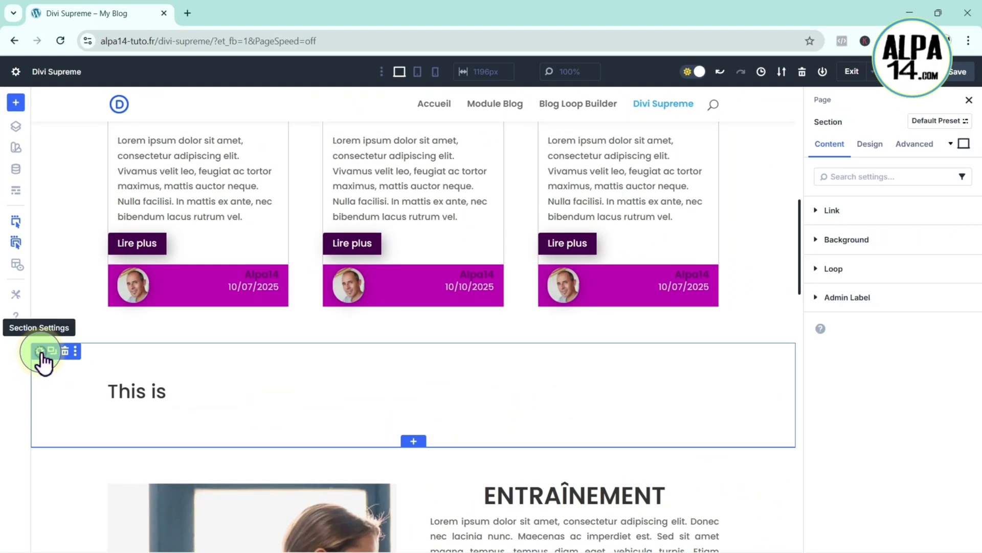
pyautogui.moveTo(65, 175)
pyautogui.mouseDown()
pyautogui.moveTo(69, 90)
pyautogui.moveTo(72, 160)
pyautogui.mouseUp()
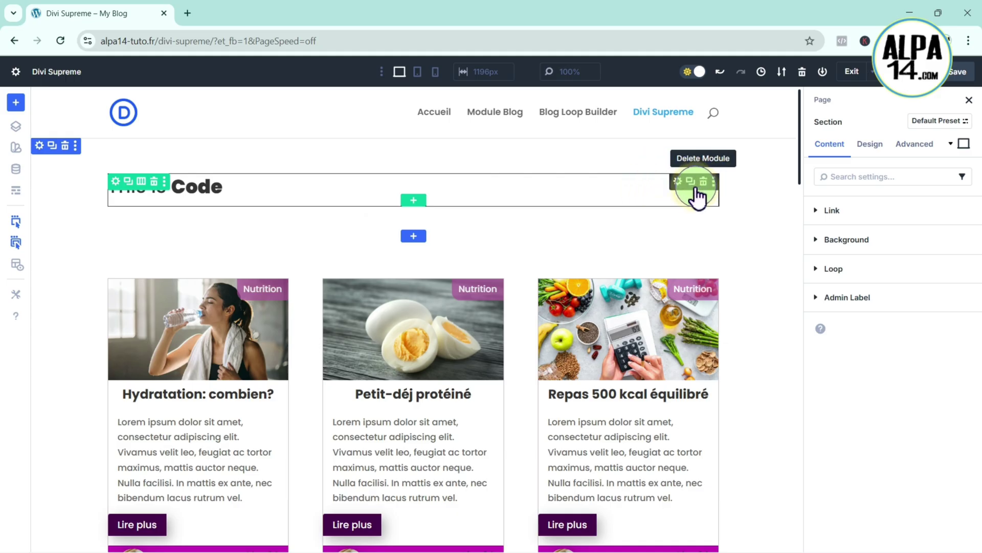
# Step: Set the animated headline module's effect to Slide
pyautogui.click(677, 181)
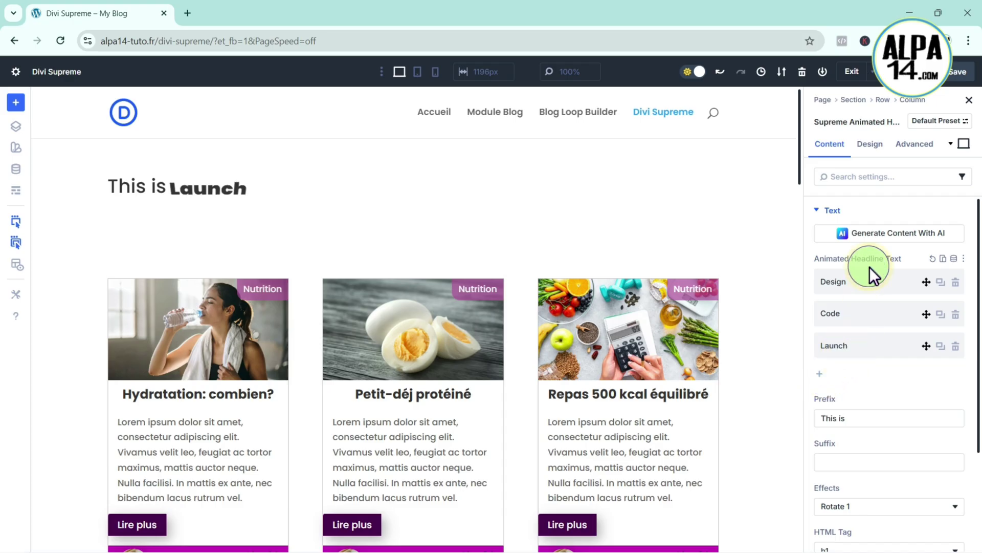
pyautogui.scroll(-1, 892, 386)
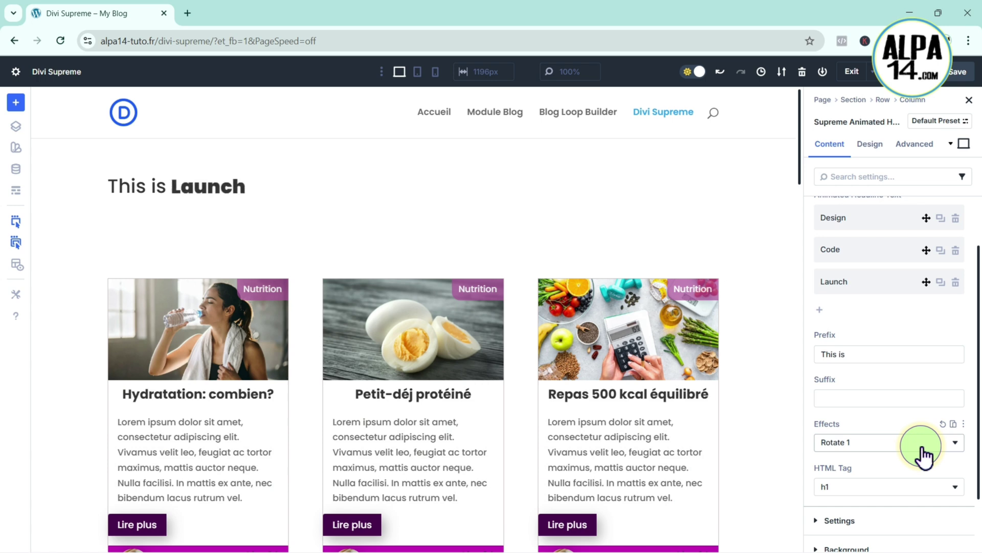
pyautogui.click(948, 451)
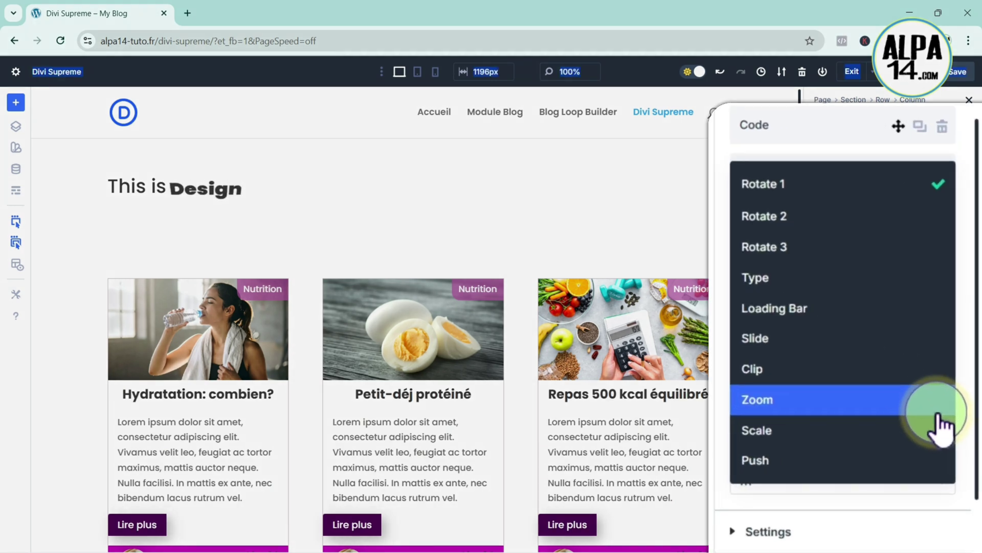
pyautogui.click(839, 338)
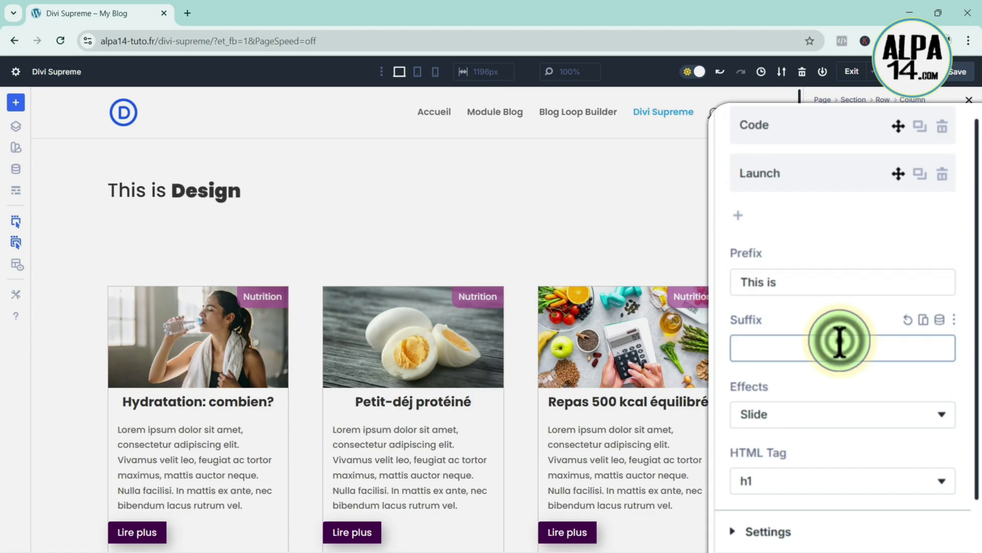
# Step: Try the Rotate 2 and Zoom effects on the animated headline and return it to Slide
pyautogui.click(931, 427)
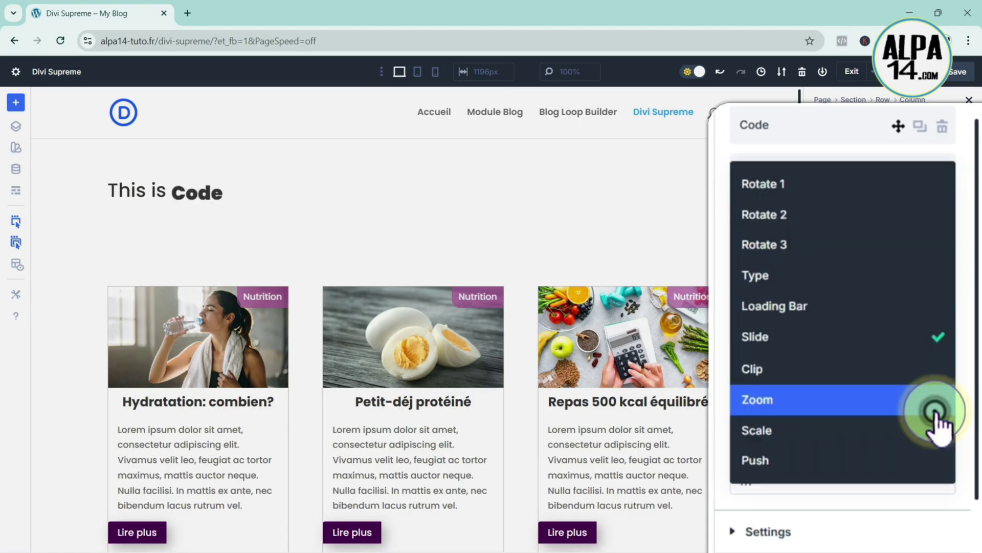
pyautogui.click(837, 215)
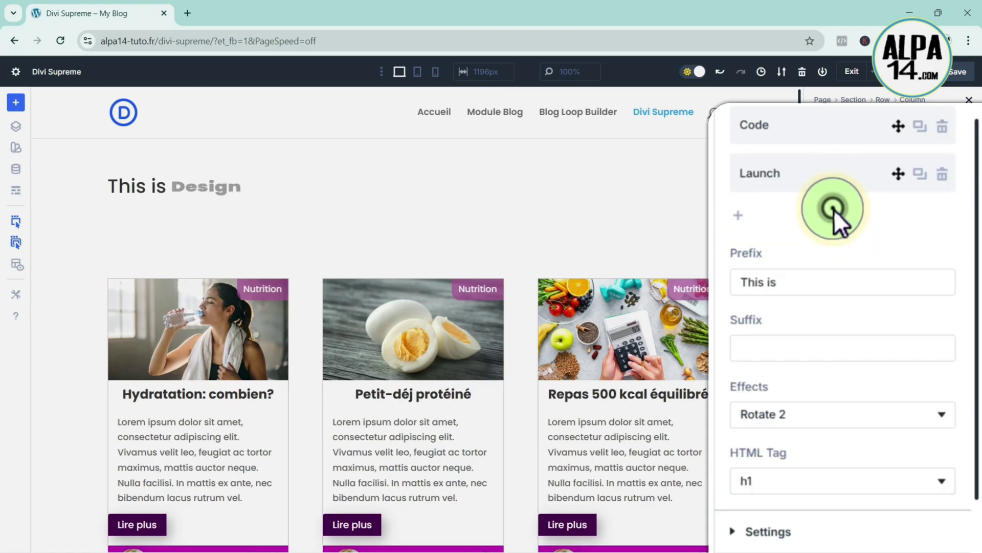
pyautogui.click(937, 415)
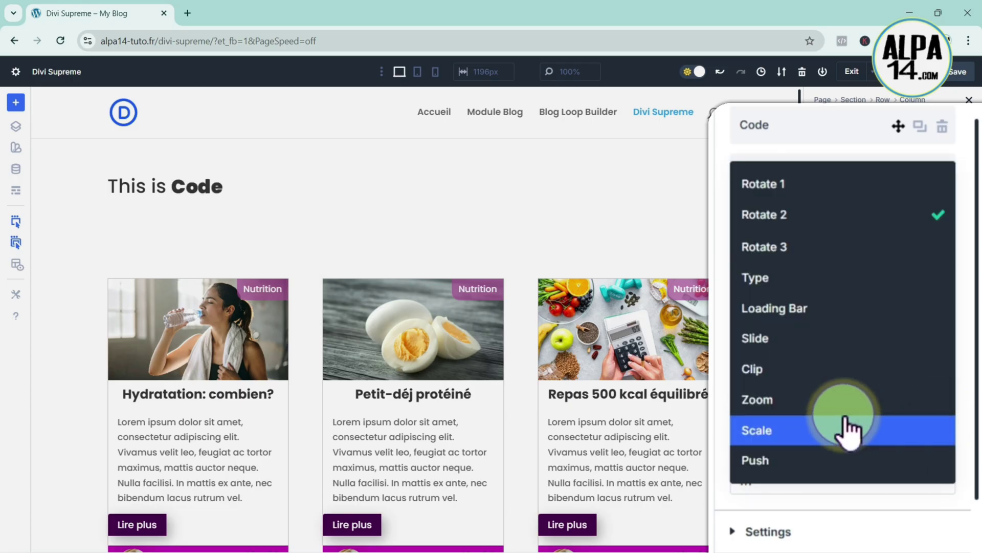
pyautogui.click(842, 400)
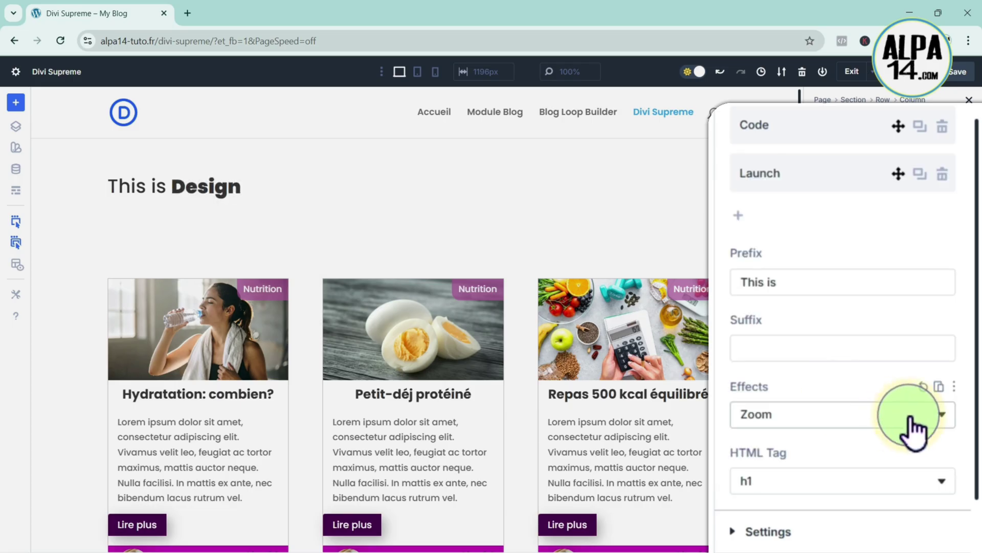
pyautogui.click(931, 413)
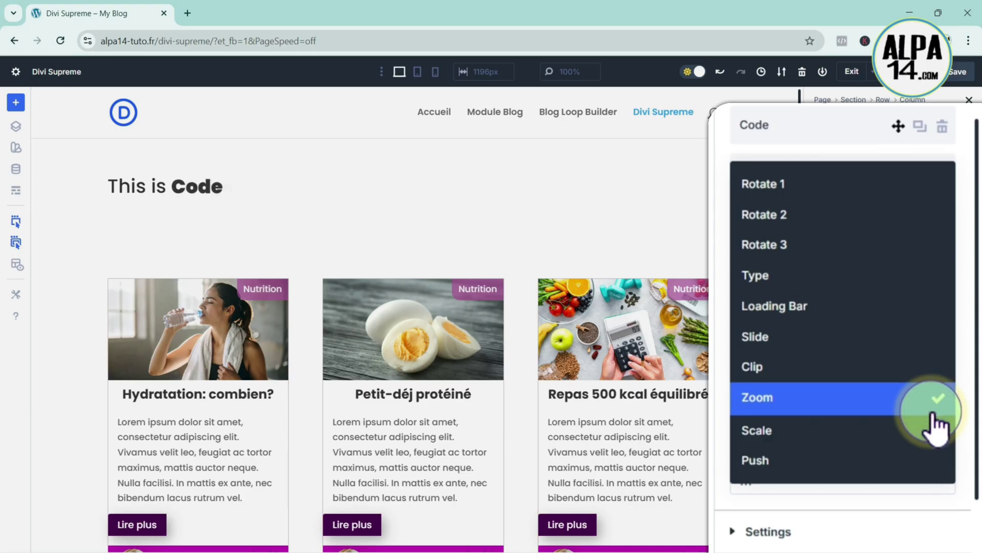
pyautogui.click(886, 353)
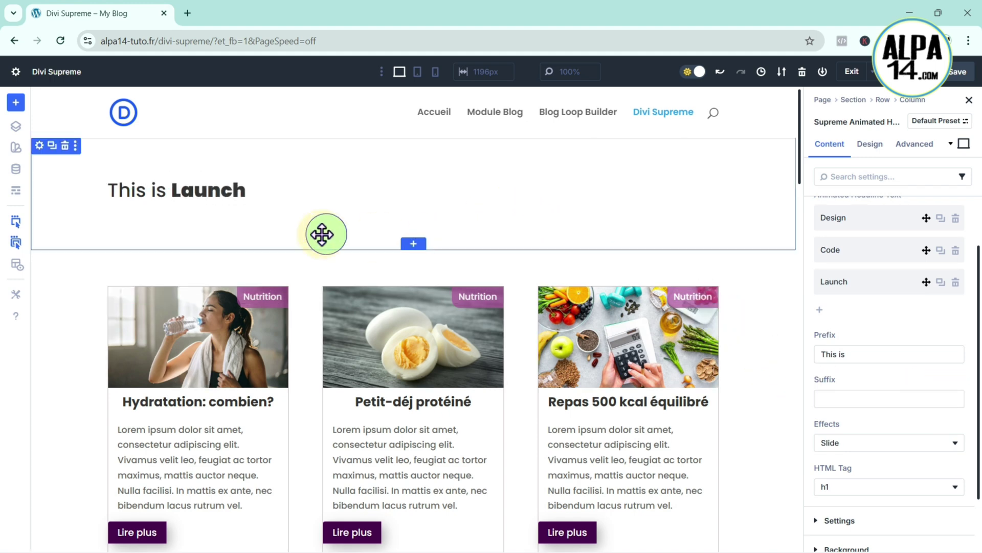
# Step: Set the Ban-Blog.webp picture from the media library as the headline section's background image
pyautogui.click(40, 149)
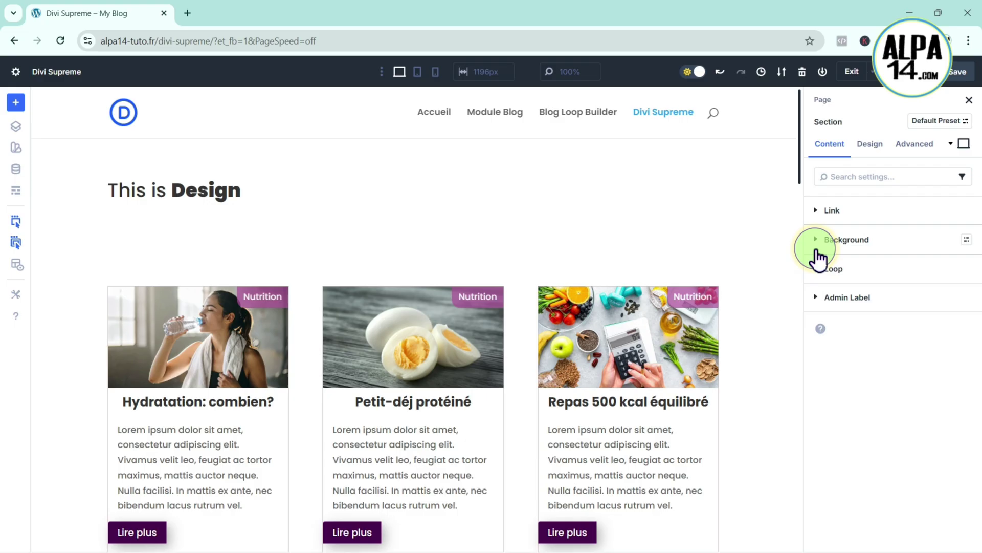
pyautogui.click(817, 240)
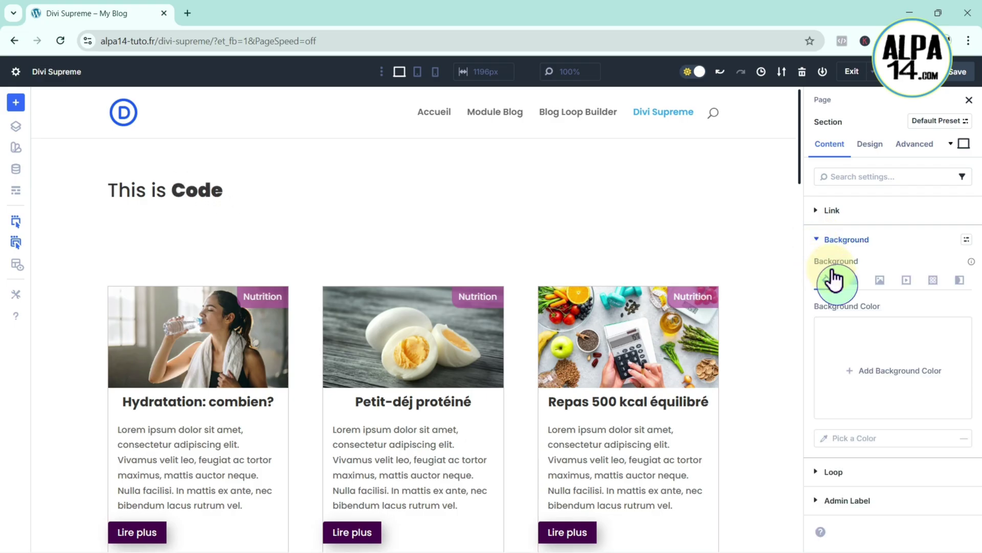
pyautogui.click(880, 280)
pyautogui.click(868, 358)
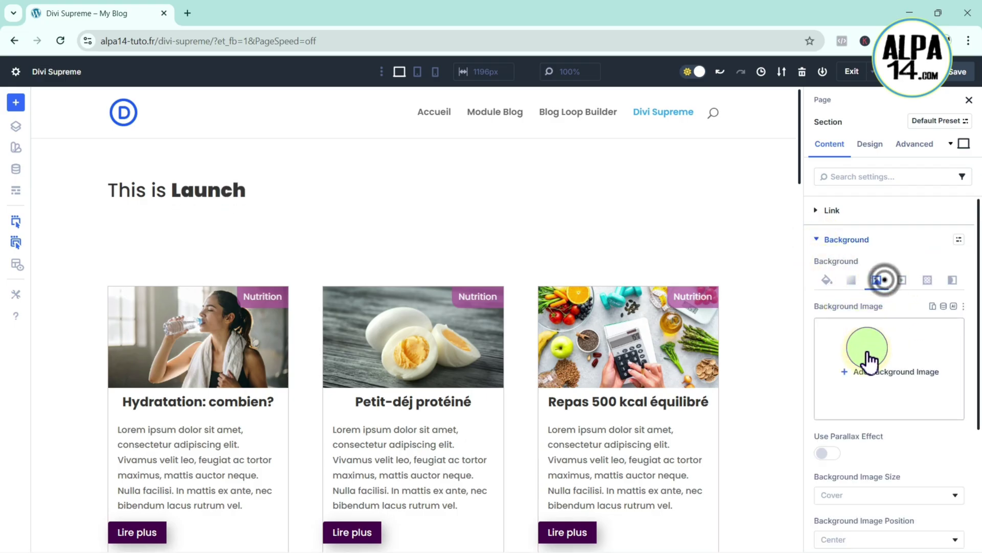
pyautogui.click(406, 240)
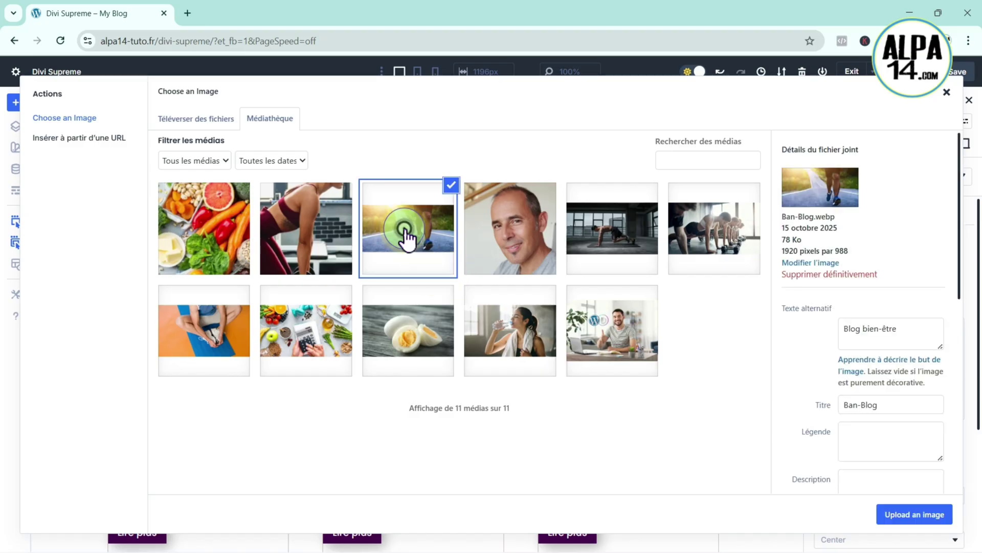
pyautogui.click(906, 514)
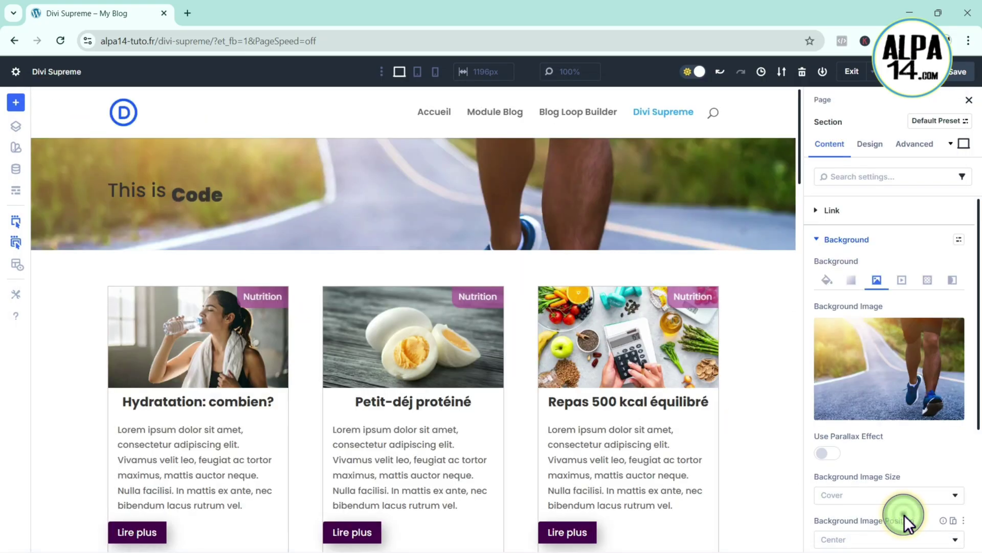
# Step: Set the headline section's top and bottom padding to a linked 150 px
pyautogui.click(870, 145)
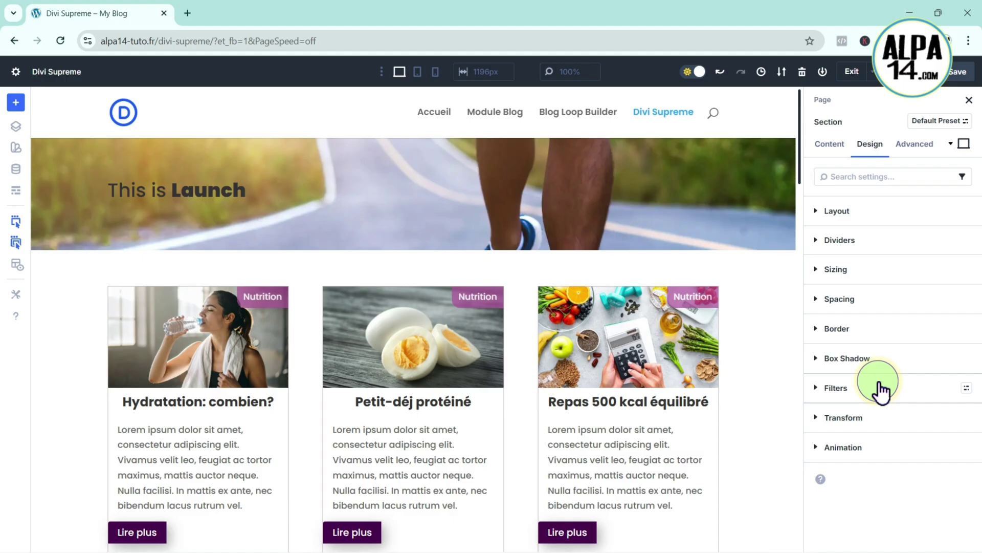
pyautogui.click(836, 300)
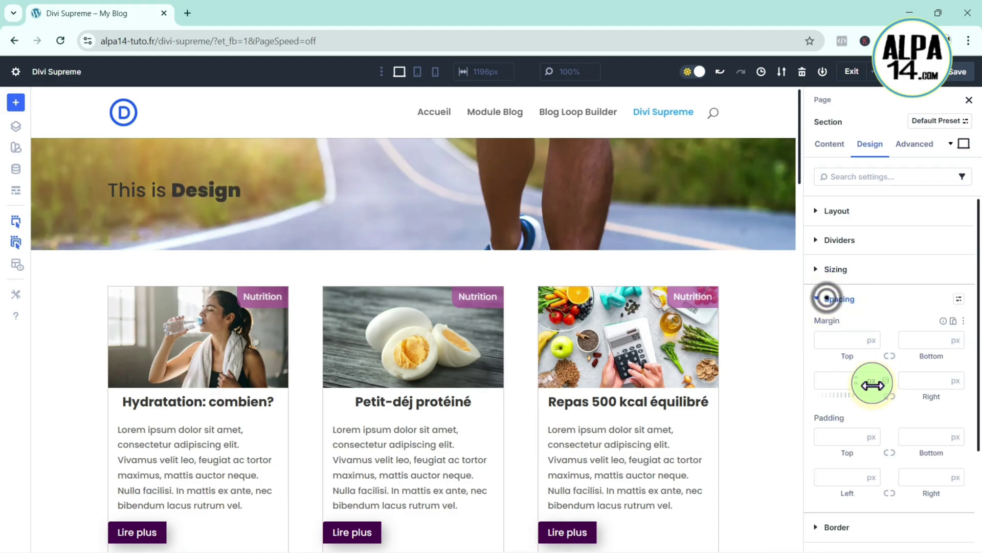
pyautogui.scroll(-1, 873, 394)
pyautogui.scroll(-1, 873, 398)
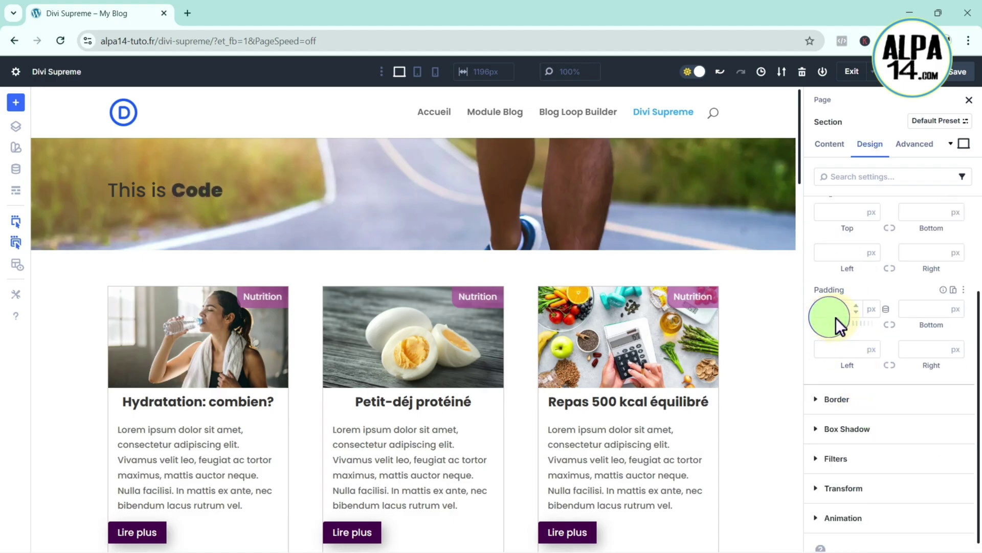
pyautogui.click(828, 307)
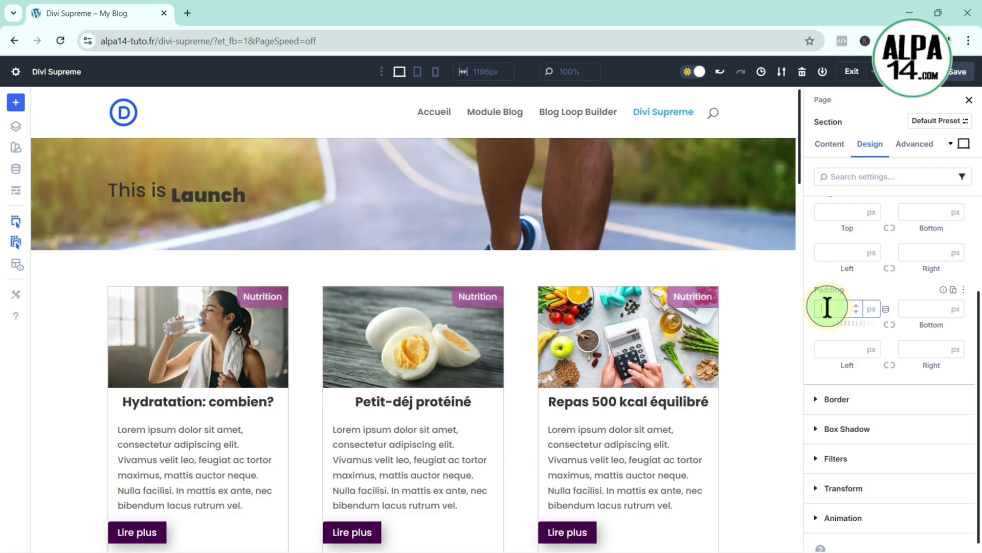
pyautogui.write('150')
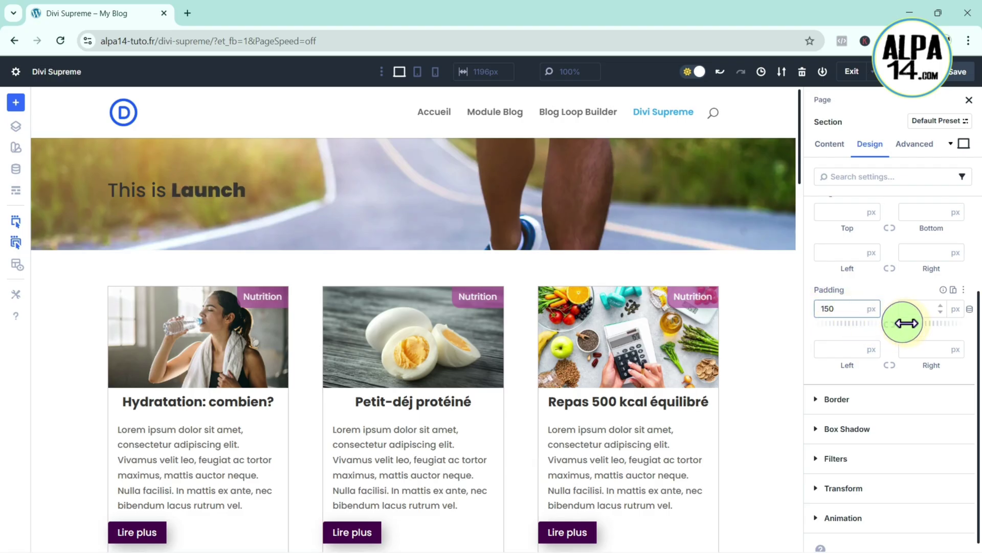
pyautogui.click(890, 324)
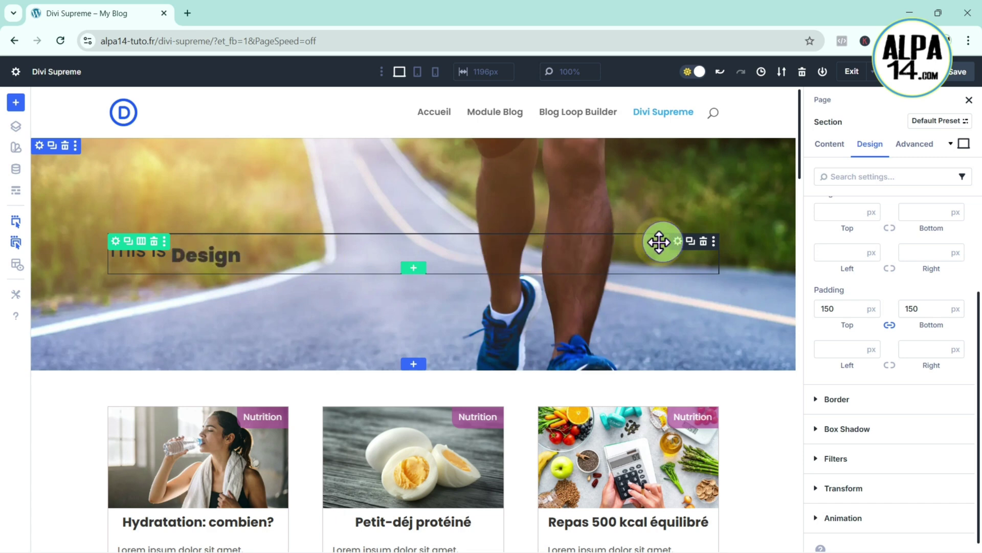
# Step: Replace the prefix text of the Supreme Animated Headline module with "Blog"
pyautogui.click(676, 242)
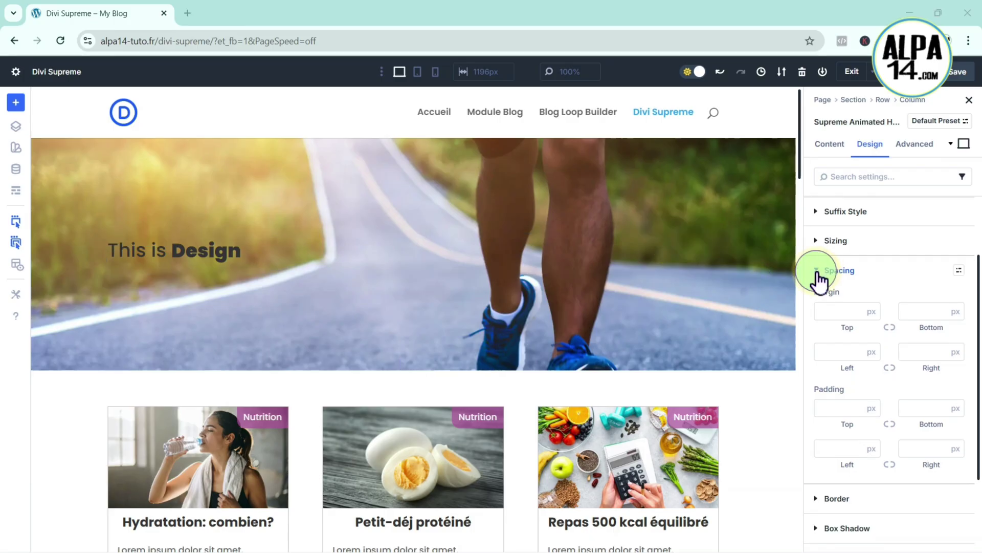
pyautogui.click(830, 146)
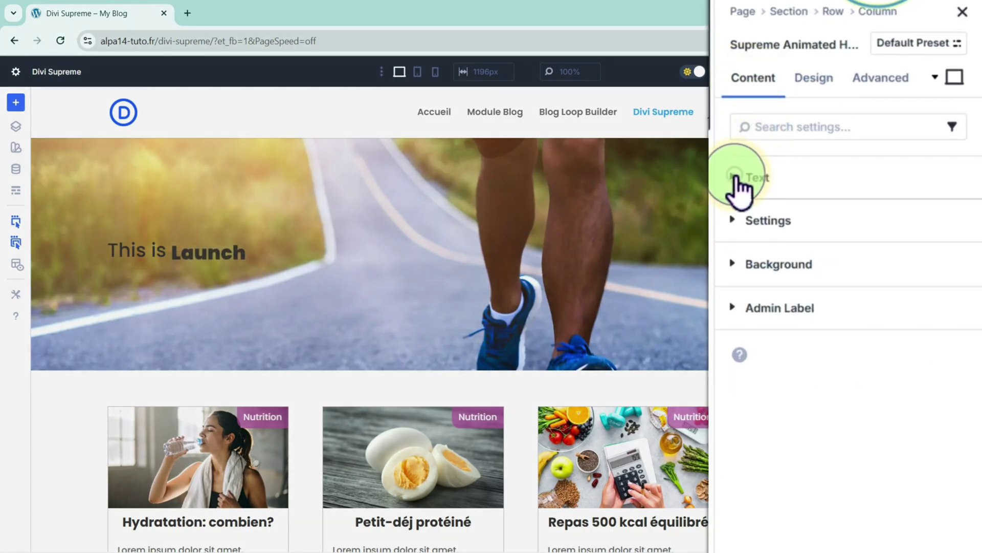
pyautogui.click(745, 177)
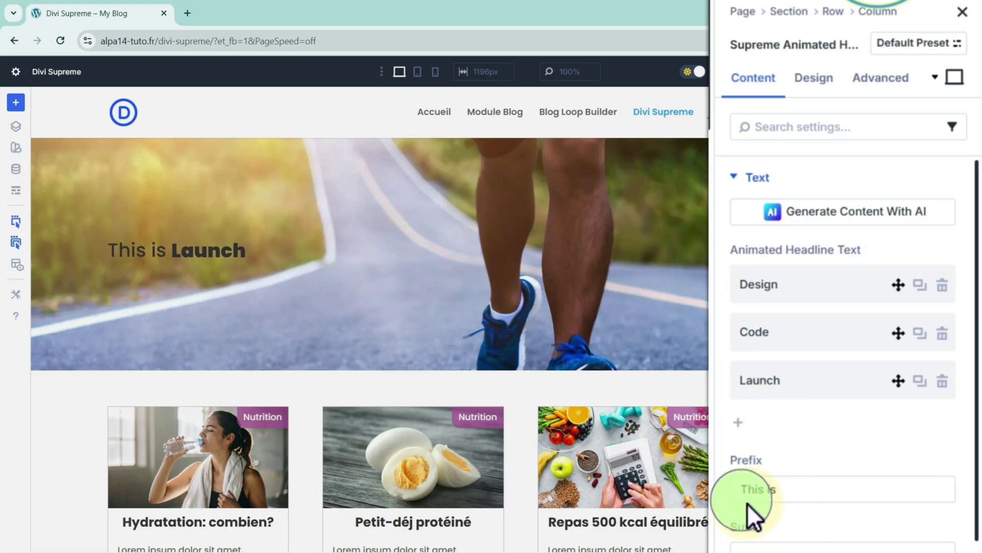
pyautogui.click(779, 495)
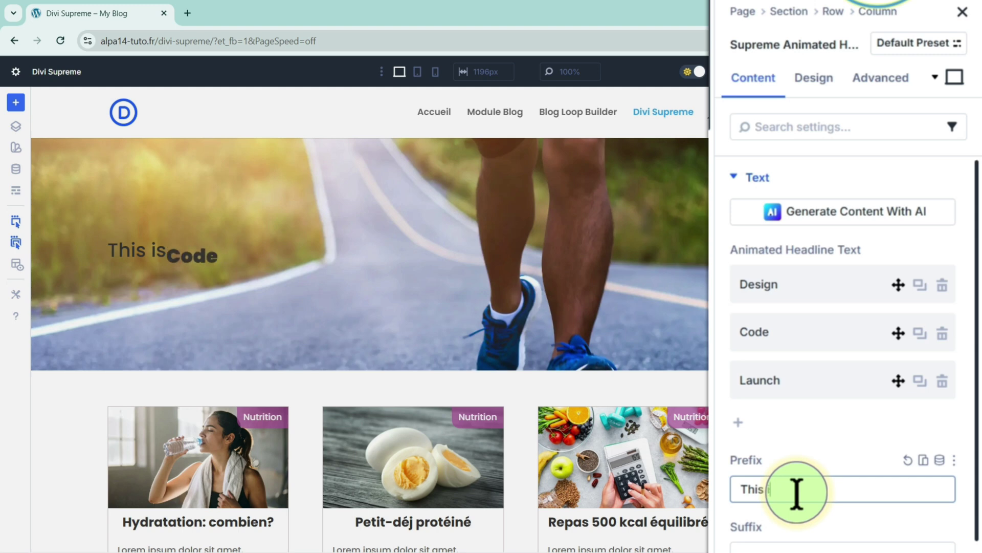
pyautogui.press('BackSpace')
pyautogui.press('BackSpace')
pyautogui.press('BackSpace')
pyautogui.press('BackSpace')
pyautogui.press('BackSpace')
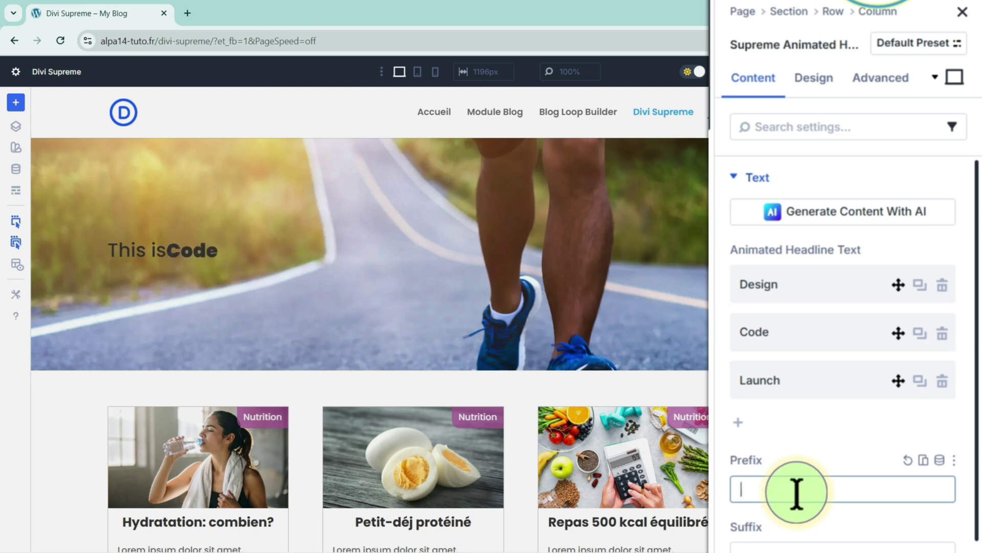
pyautogui.write('Blog')
# Step: Replace the three animated headline words Design, Code and Launch with "Sport", "et" and "Santé"
pyautogui.moveTo(785, 285); pyautogui.dragTo(730, 285)
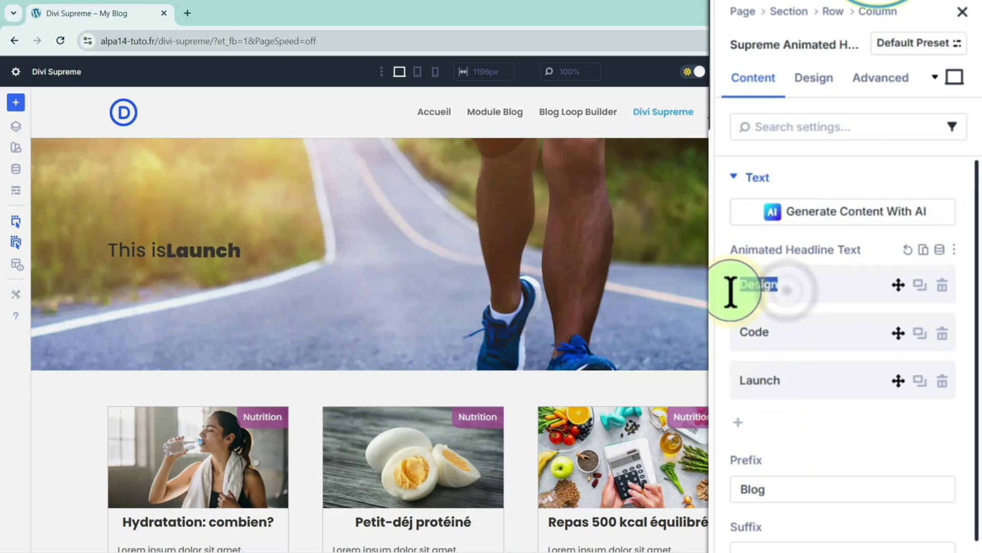
pyautogui.press('BackSpace')
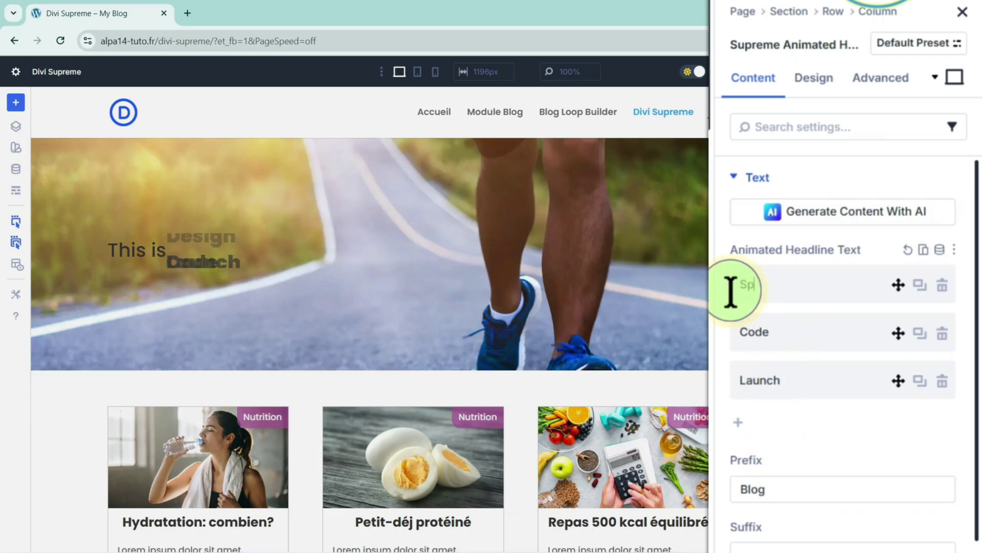
pyautogui.doubleClick(780, 335)
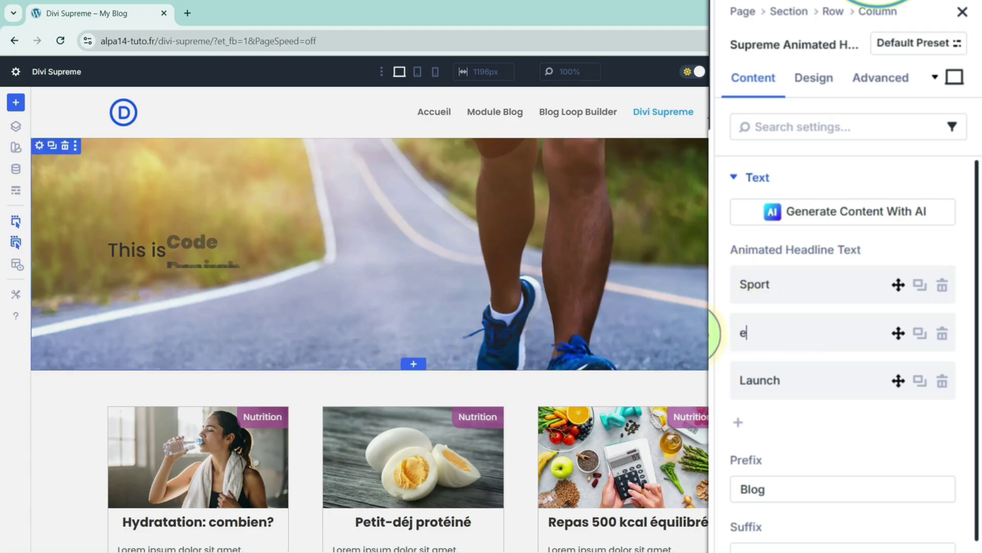
pyautogui.write('et')
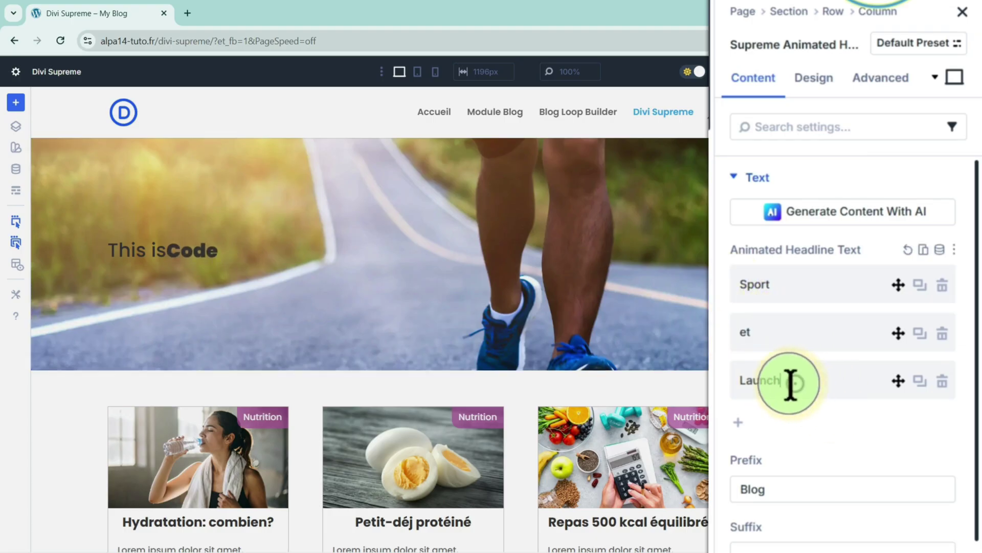
pyautogui.moveTo(792, 382); pyautogui.dragTo(737, 391)
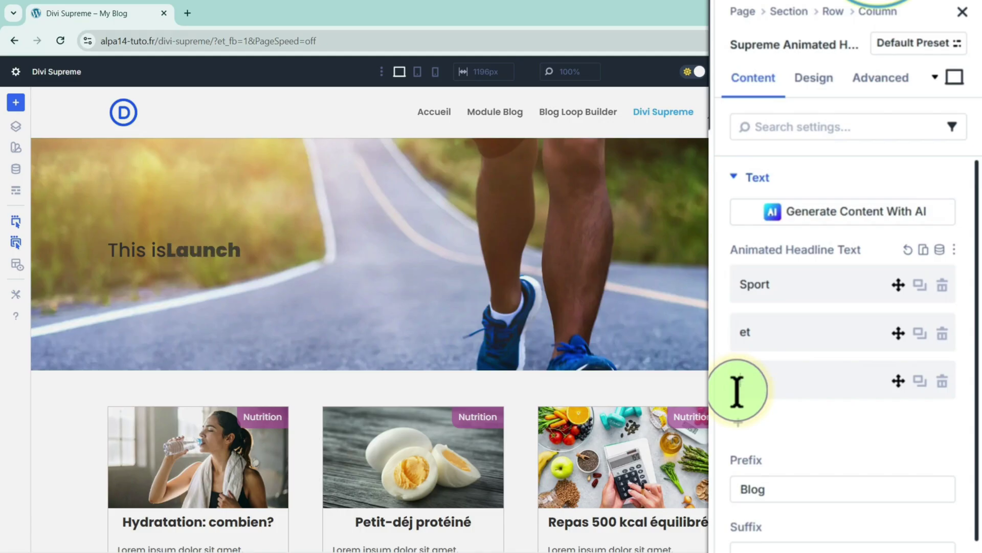
pyautogui.write('San')
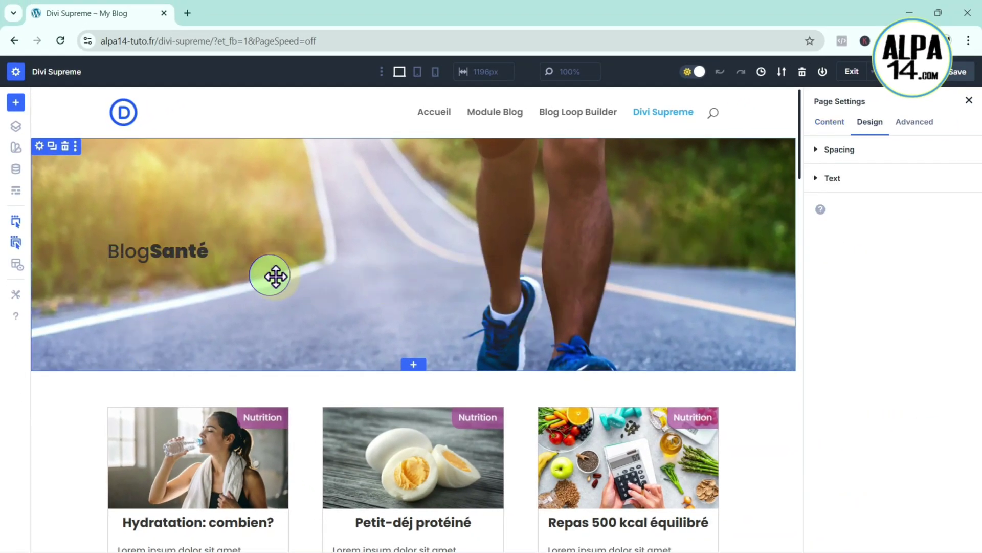
# Step: Set the animated headline module's main text size to 62 px
pyautogui.click(678, 242)
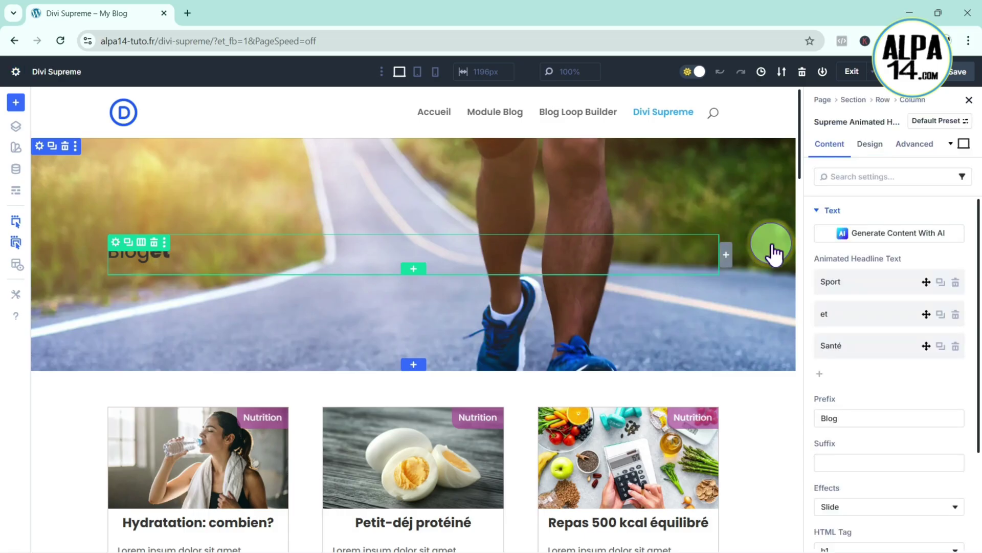
pyautogui.click(876, 148)
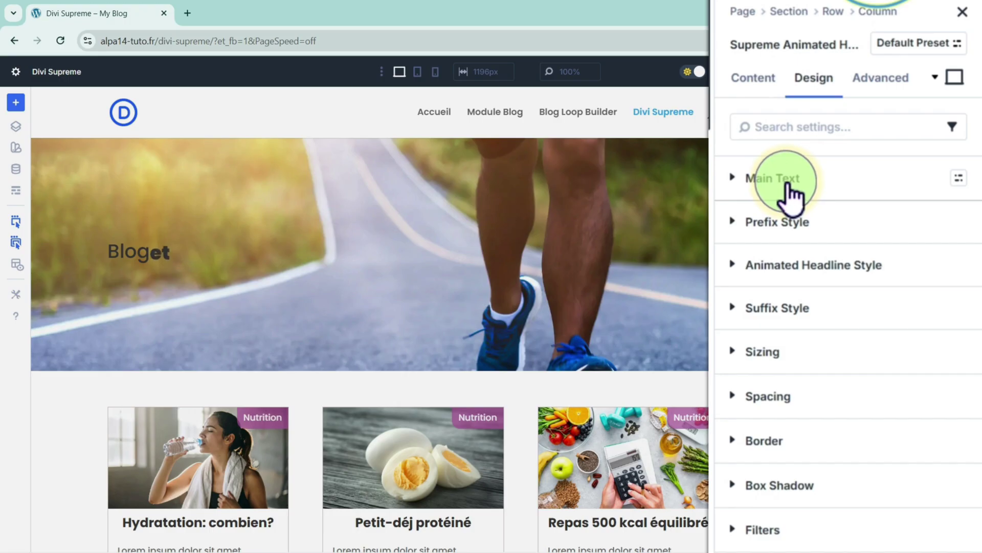
pyautogui.click(739, 180)
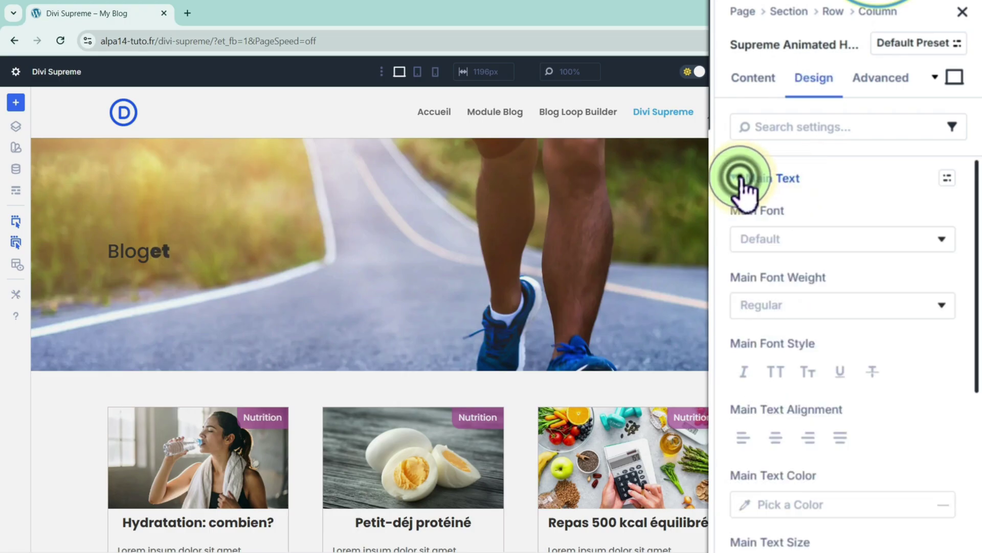
pyautogui.scroll(-2, 840, 410)
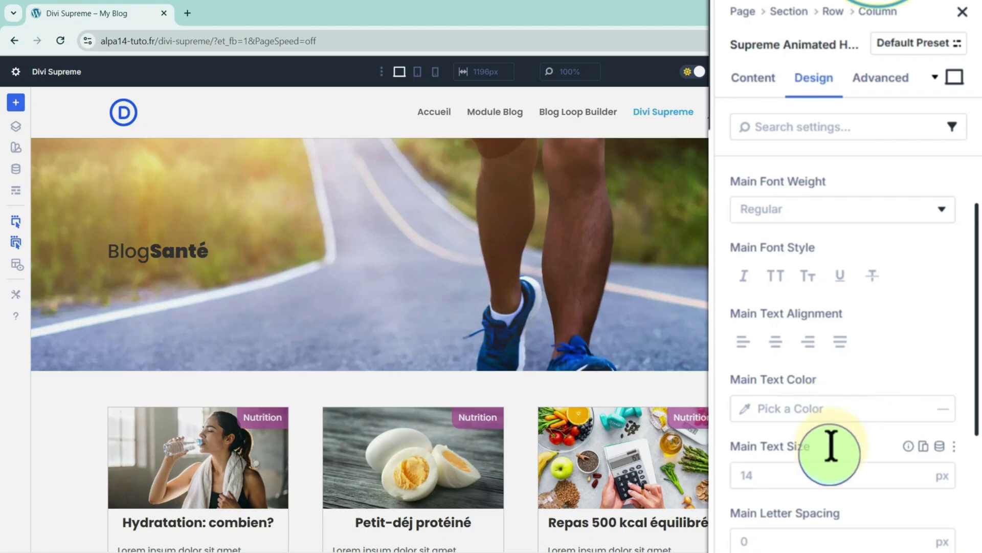
pyautogui.moveTo(778, 498); pyautogui.dragTo(846, 497)
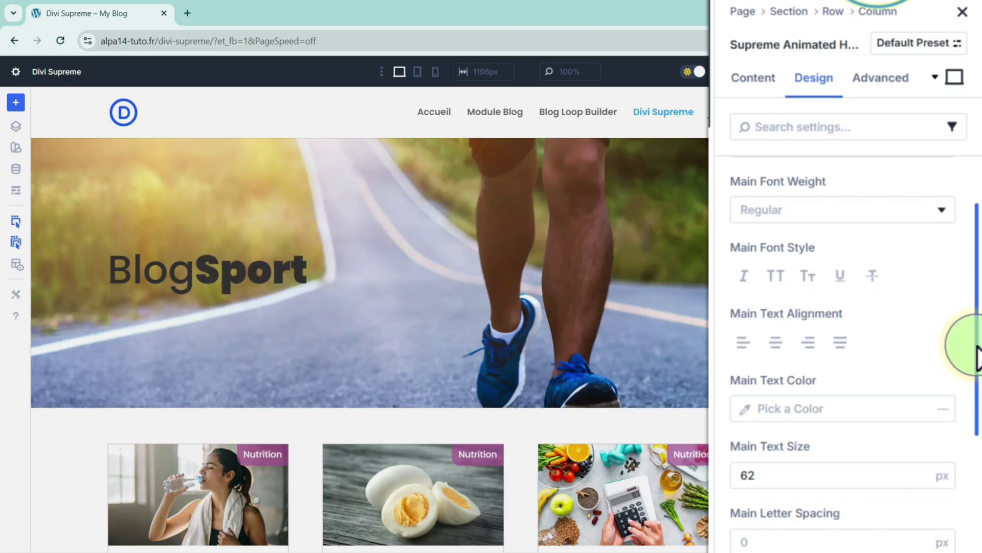
pyautogui.scroll(5, 978, 358)
pyautogui.click(735, 185)
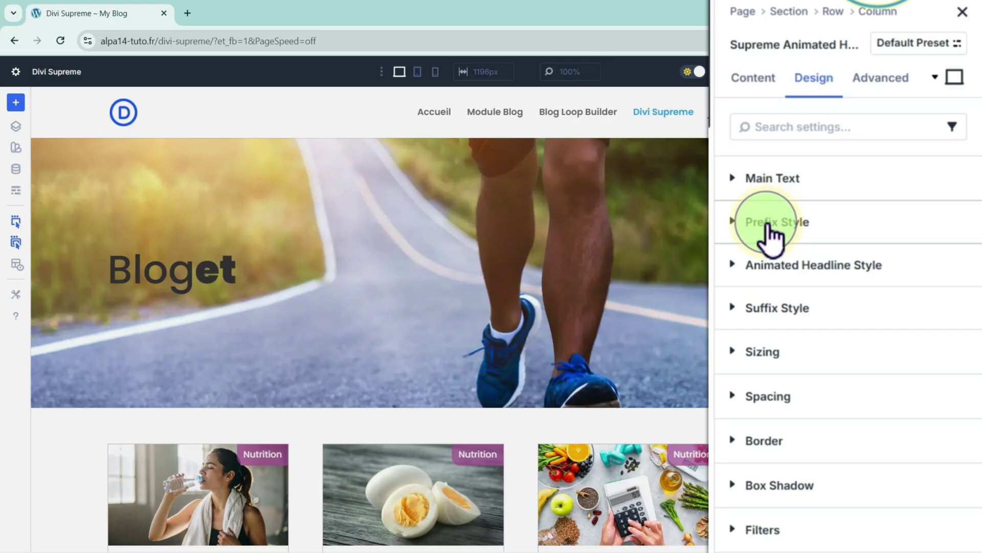
# Step: Give the headline's prefix style a right margin of 12 px to separate Blog from the animated words
pyautogui.click(733, 224)
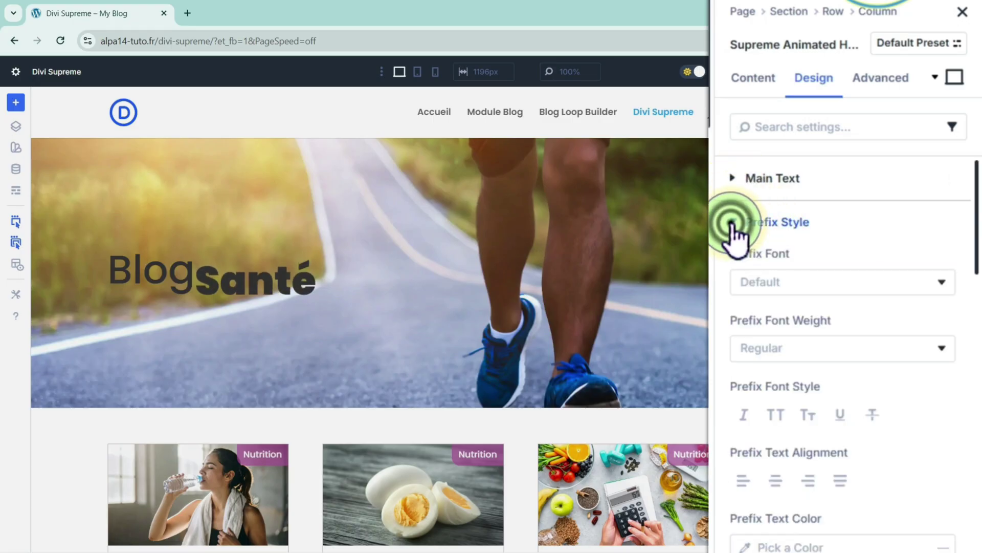
pyautogui.scroll(-5, 828, 259)
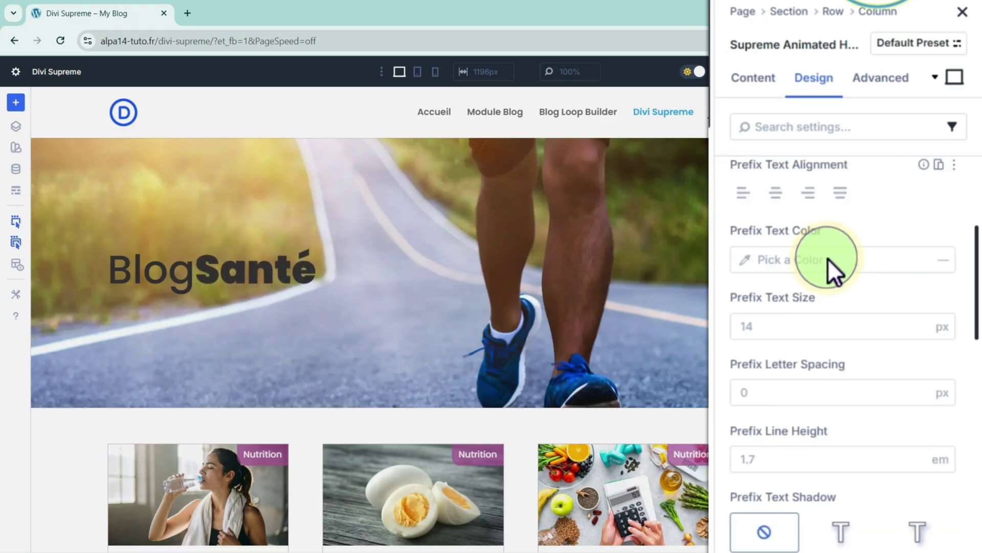
pyautogui.scroll(-4, 828, 259)
pyautogui.scroll(-8, 828, 259)
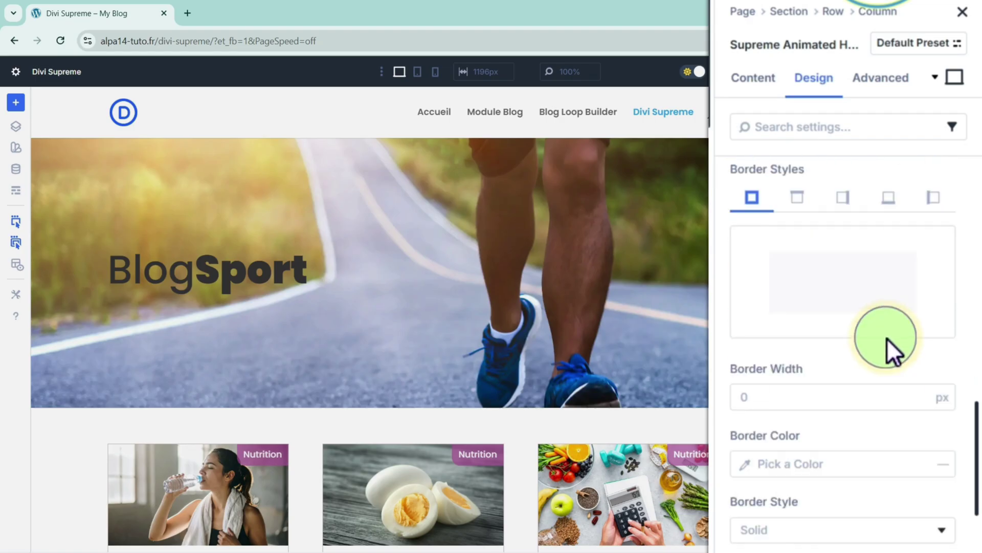
pyautogui.scroll(-5, 887, 339)
pyautogui.scroll(-6, 887, 339)
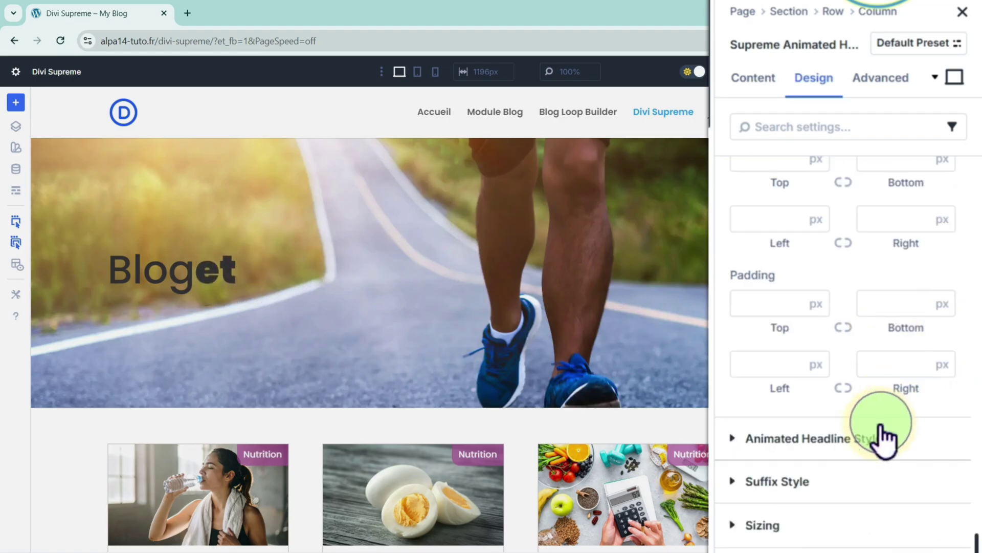
pyautogui.scroll(2, 885, 277)
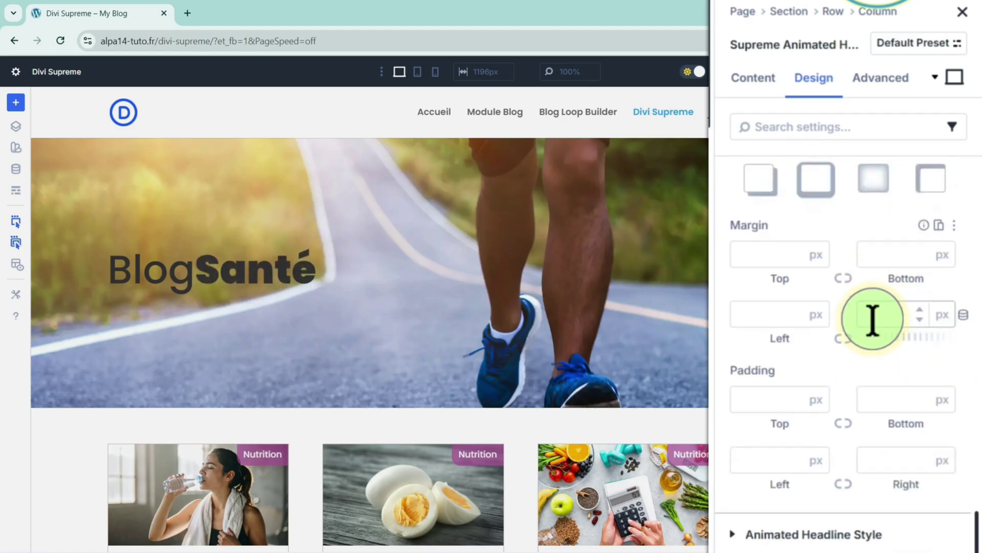
pyautogui.moveTo(876, 338)
pyautogui.mouseDown()
pyautogui.moveTo(928, 349)
pyautogui.moveTo(877, 335)
pyautogui.moveTo(901, 336)
pyautogui.moveTo(889, 337)
pyautogui.mouseUp()
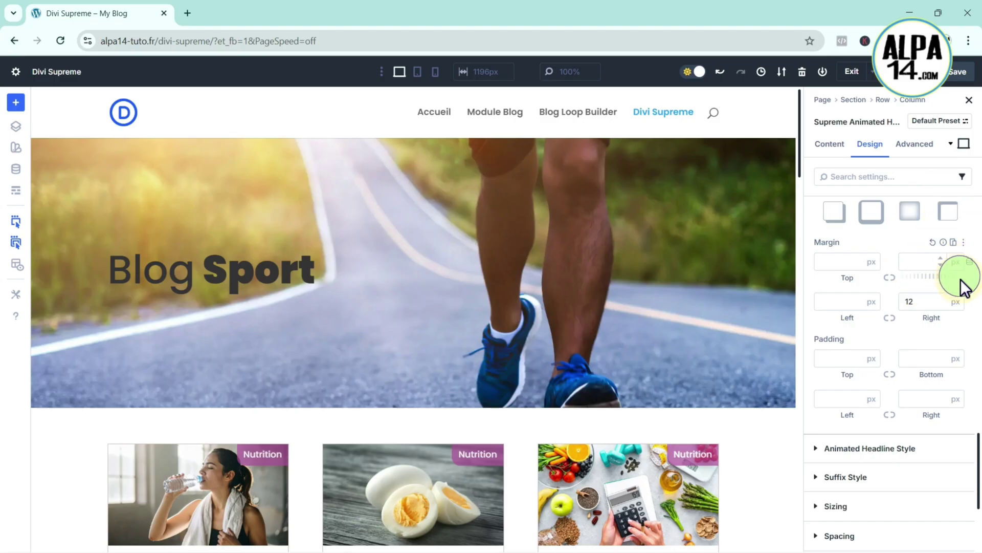
pyautogui.scroll(-5, 926, 304)
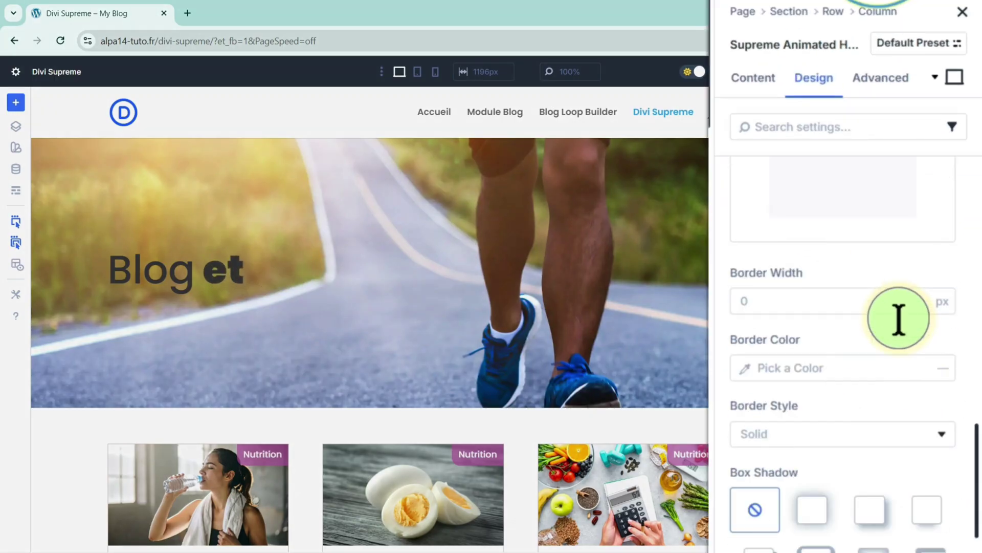
pyautogui.scroll(2, 926, 304)
pyautogui.scroll(10, 899, 318)
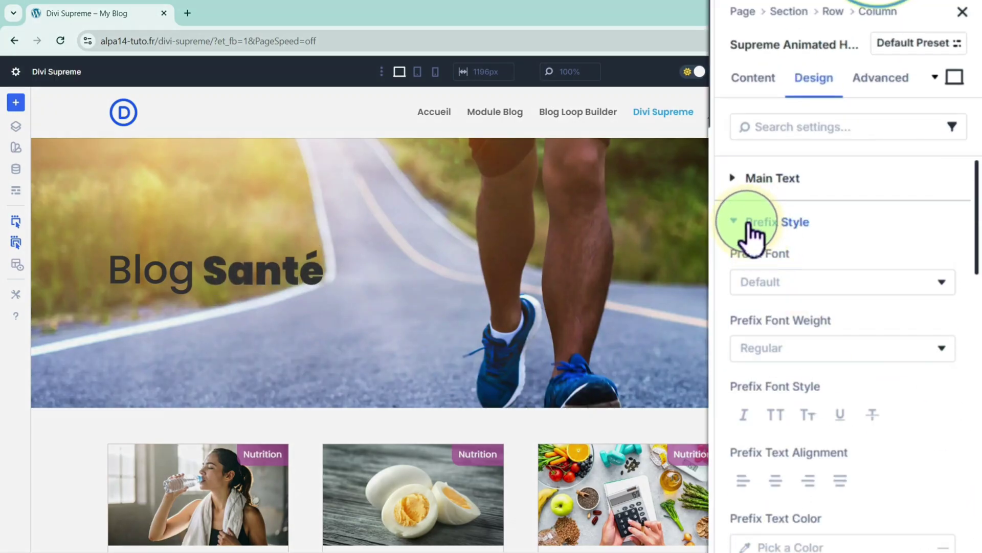
pyautogui.click(740, 223)
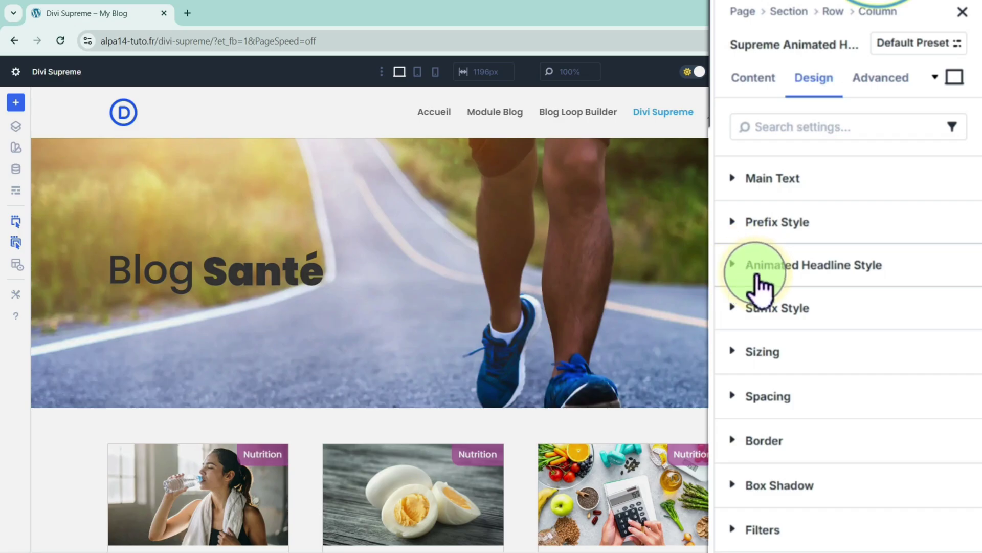
# Step: Set the text color of the animated headline words to white (FFFFFF)
pyautogui.click(775, 267)
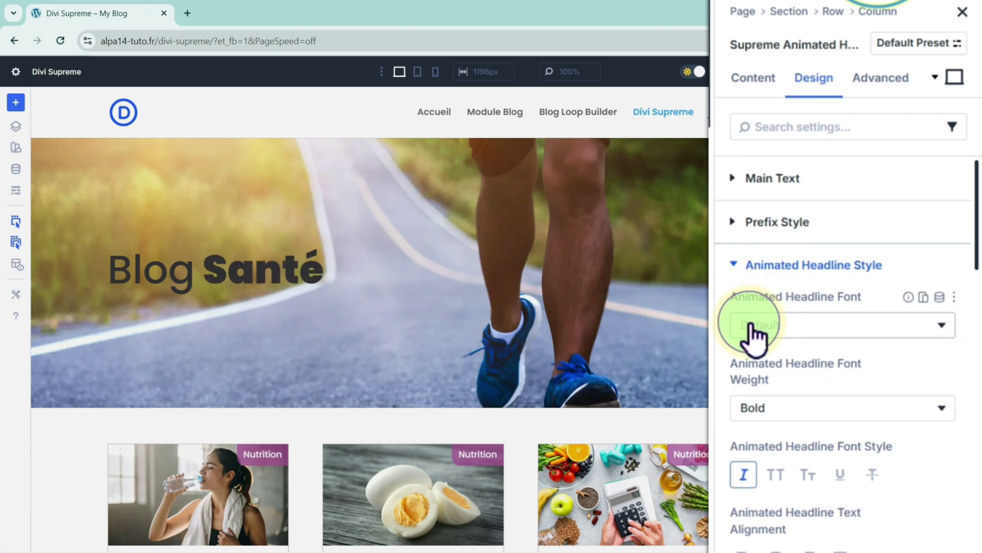
pyautogui.click(769, 420)
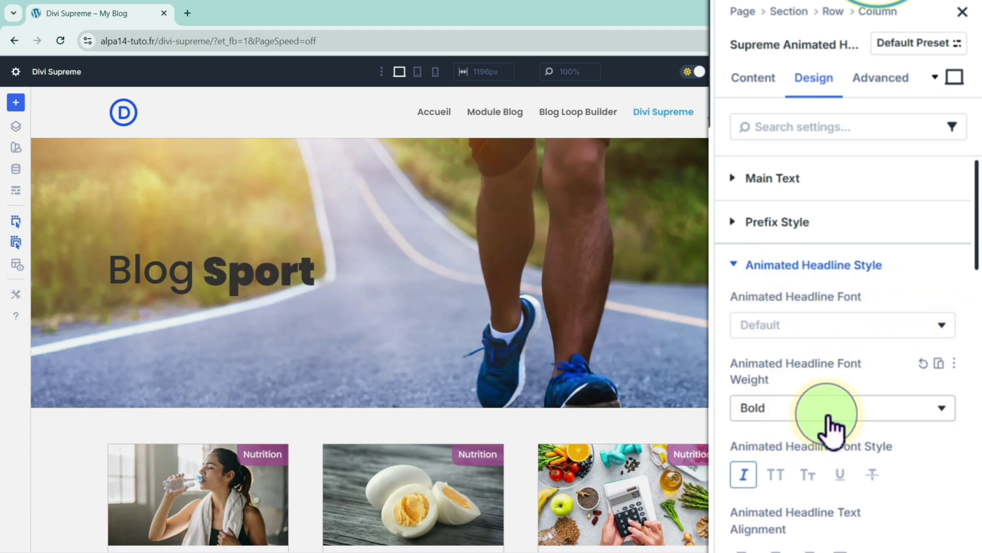
pyautogui.click(826, 474)
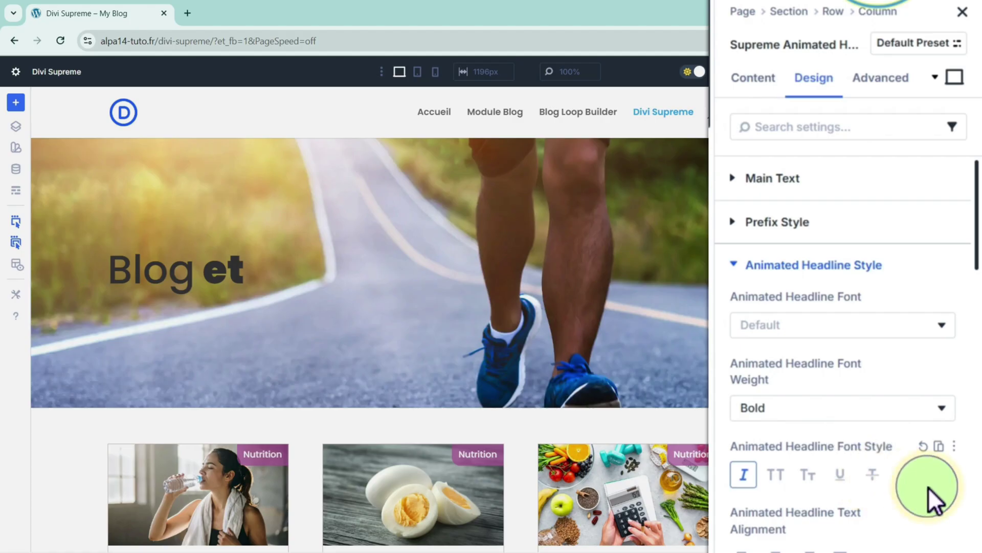
pyautogui.scroll(-3, 928, 494)
pyautogui.click(746, 435)
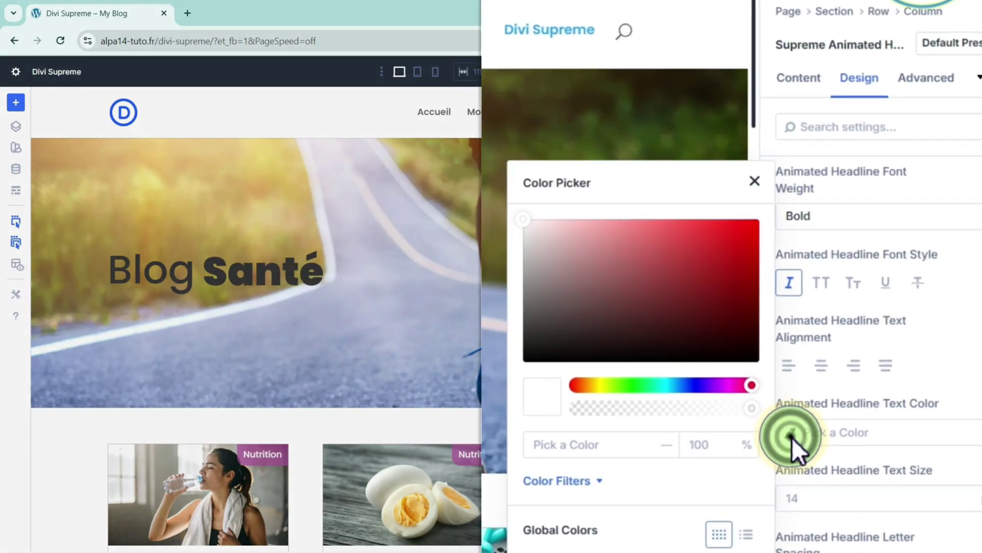
pyautogui.moveTo(540, 230); pyautogui.dragTo(515, 219)
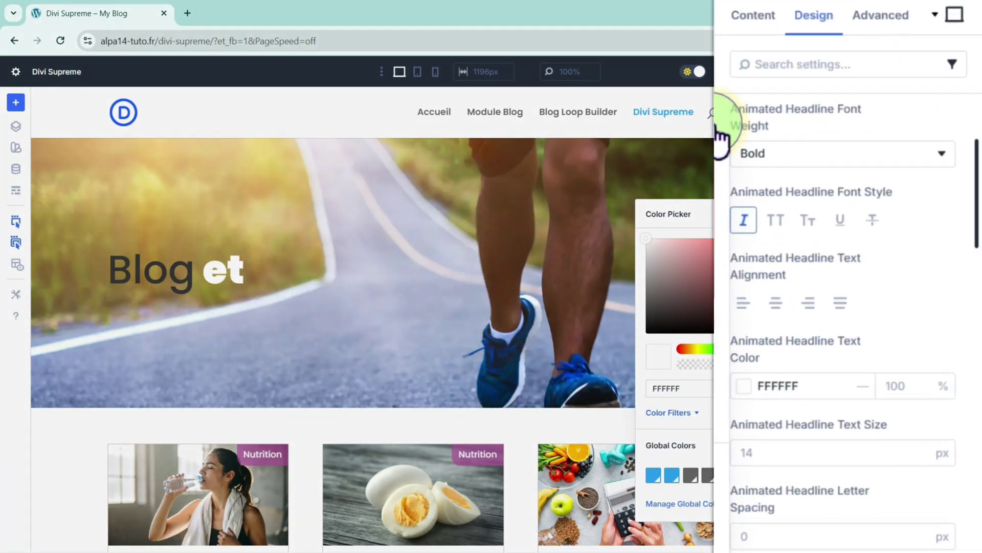
pyautogui.click(810, 225)
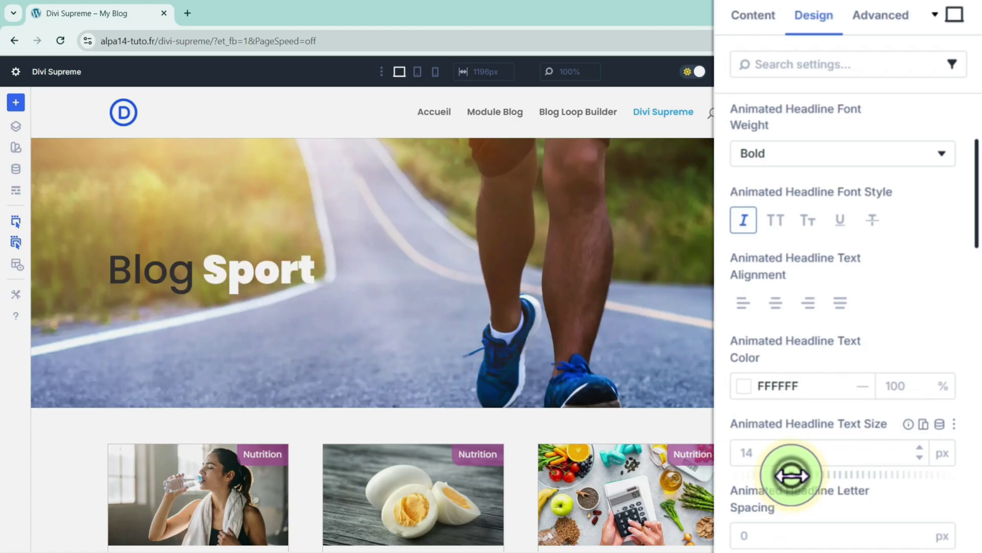
# Step: Set the animated headline text size to 42 px
pyautogui.moveTo(790, 476); pyautogui.dragTo(840, 479)
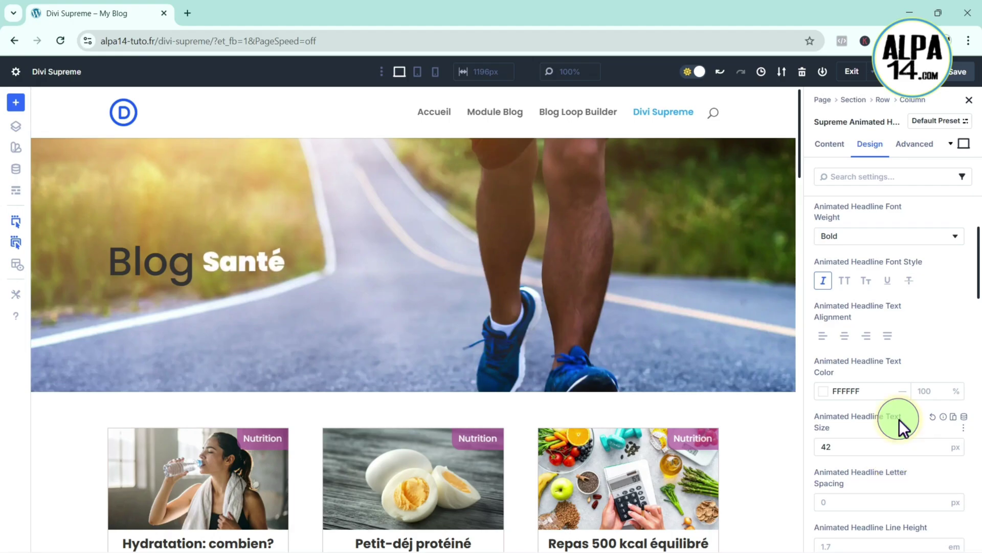
pyautogui.scroll(1, 902, 433)
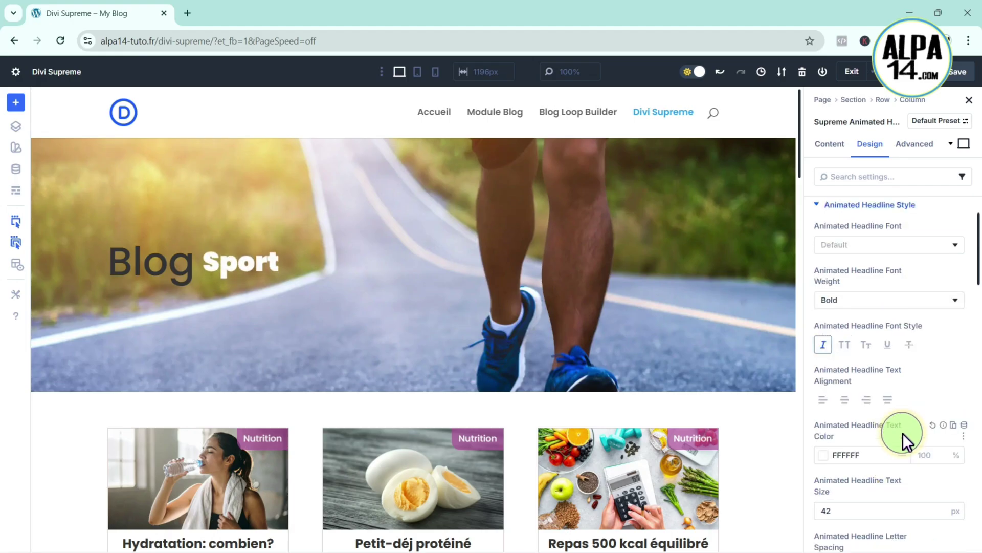
pyautogui.scroll(1, 903, 433)
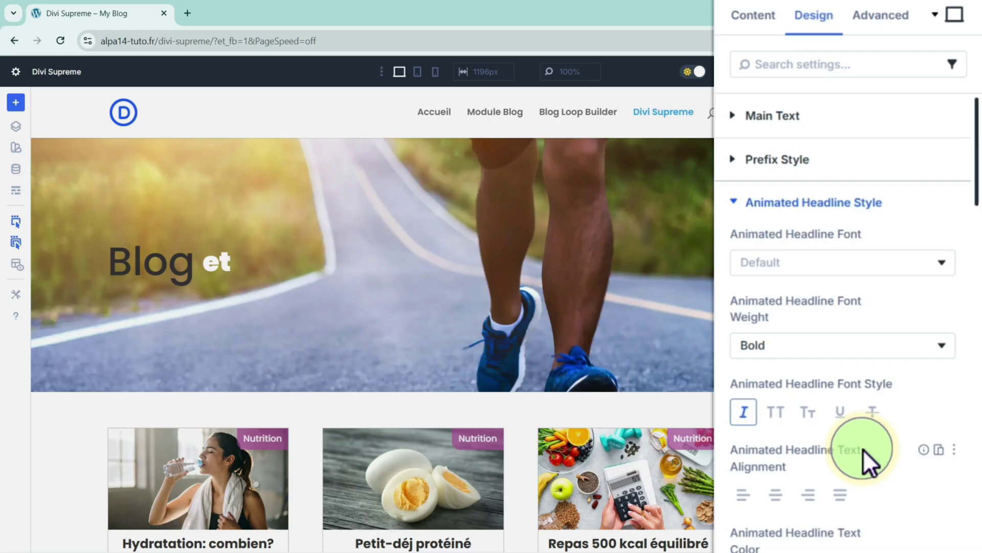
pyautogui.click(736, 202)
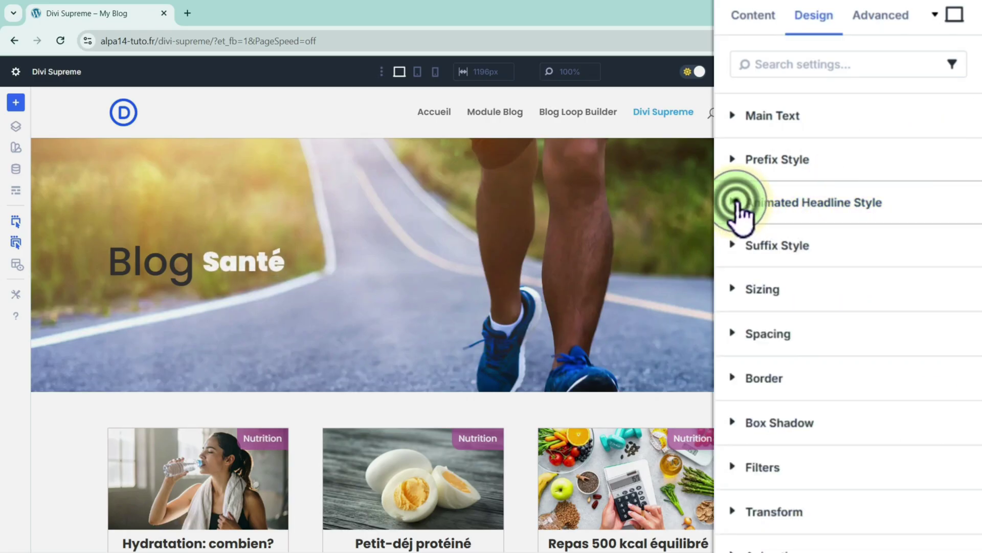
# Step: Set the text size of the headline's prefix to 74 px
pyautogui.click(806, 149)
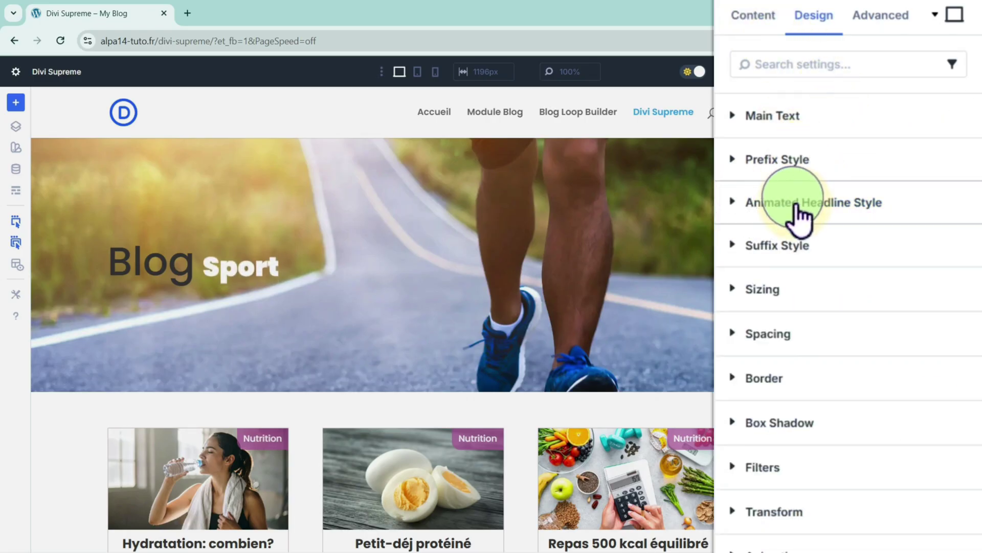
pyautogui.click(763, 163)
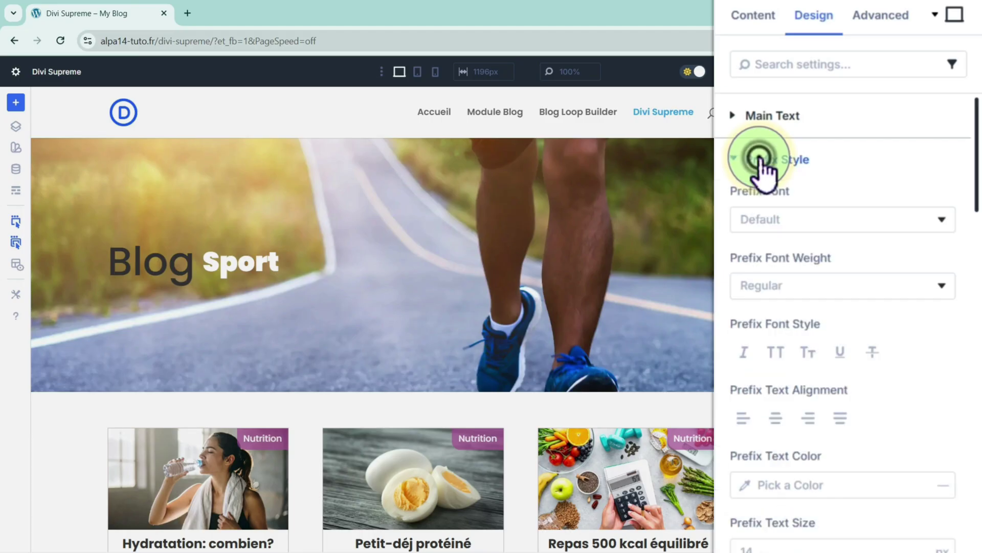
pyautogui.scroll(-2, 829, 299)
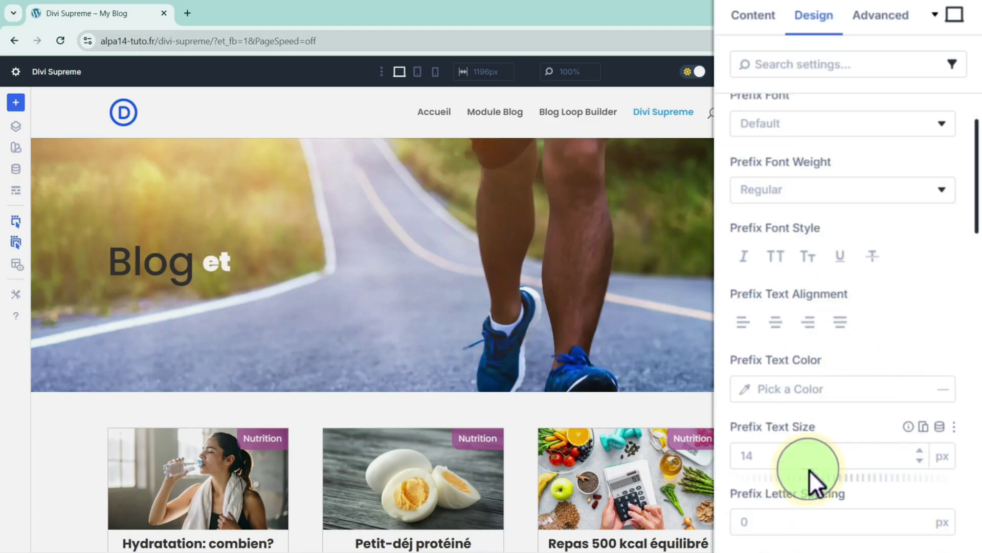
pyautogui.moveTo(766, 478)
pyautogui.moveTo(786, 478); pyautogui.dragTo(914, 483)
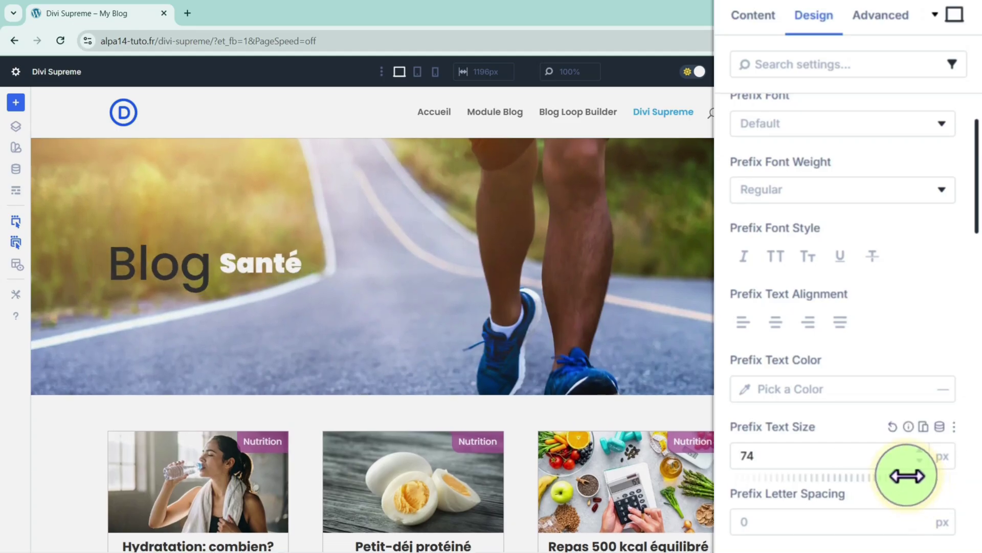
pyautogui.scroll(-2, 875, 463)
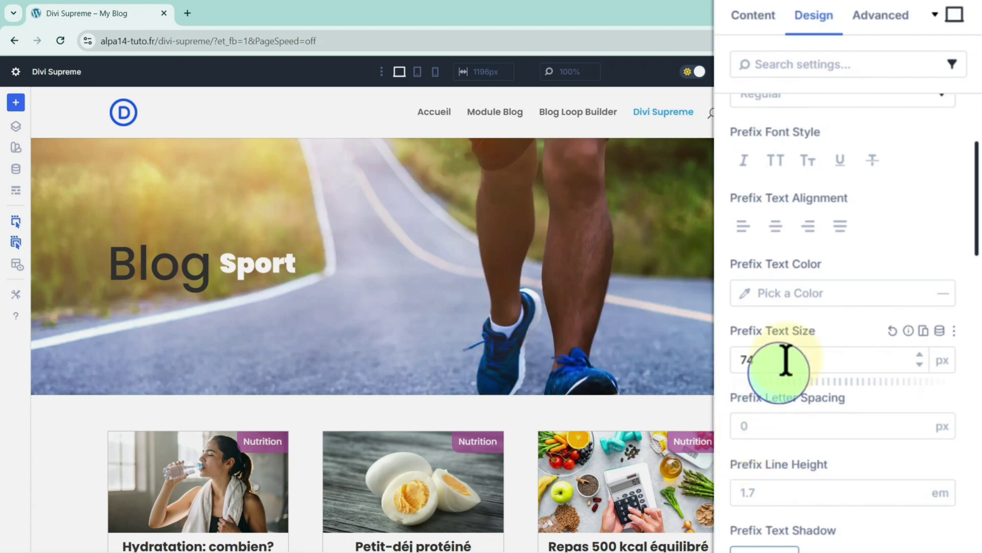
pyautogui.scroll(3, 844, 325)
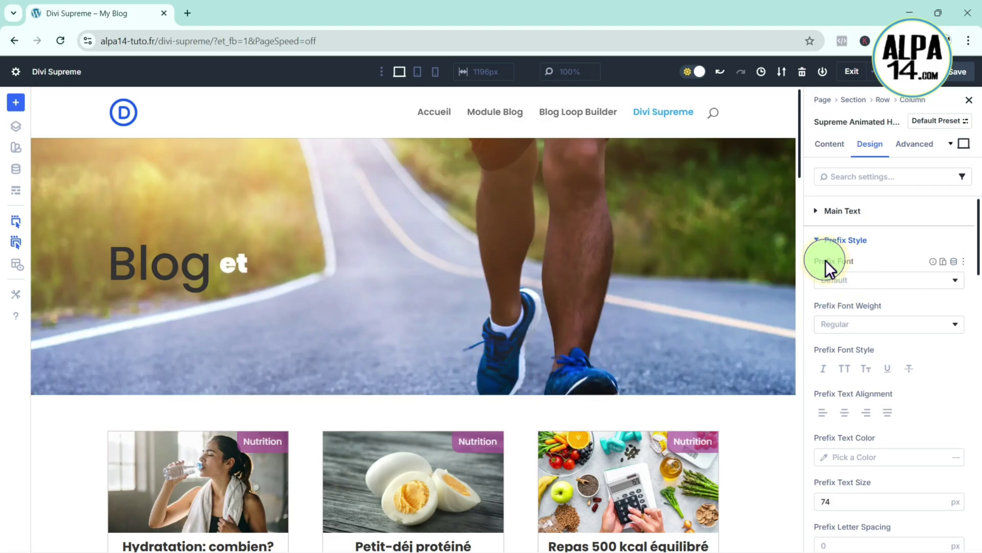
pyautogui.click(817, 243)
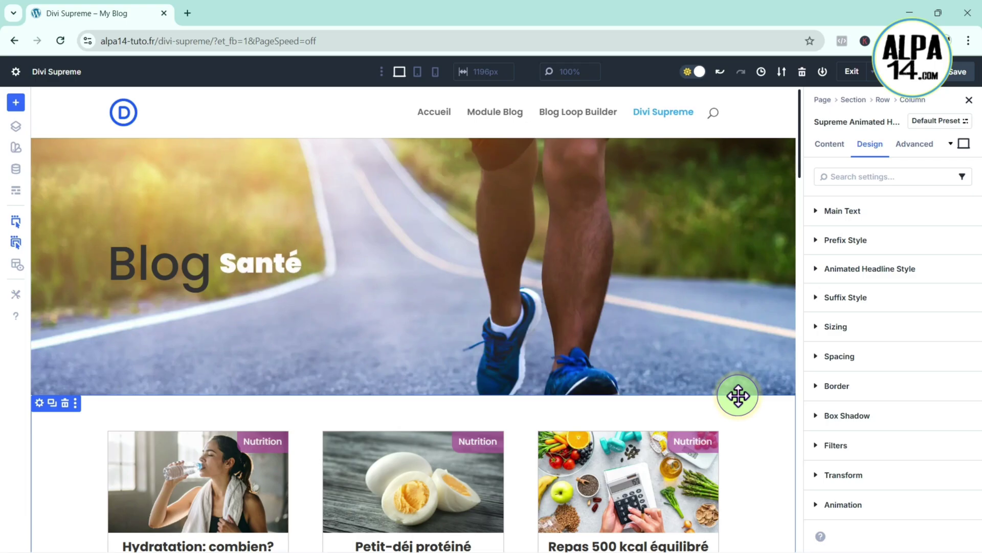
# Step: Set the background image blend of the banner section to Multiply
pyautogui.click(35, 147)
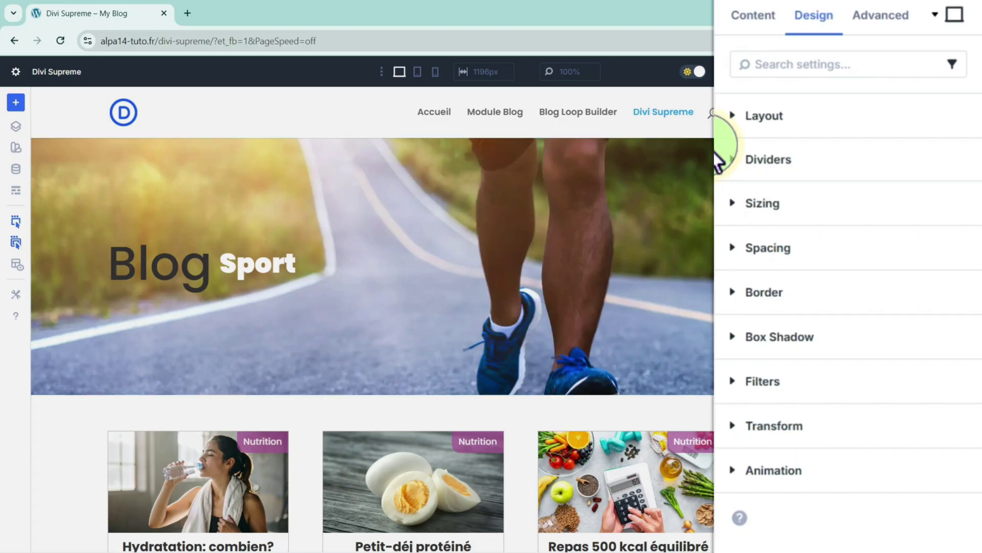
pyautogui.click(743, 23)
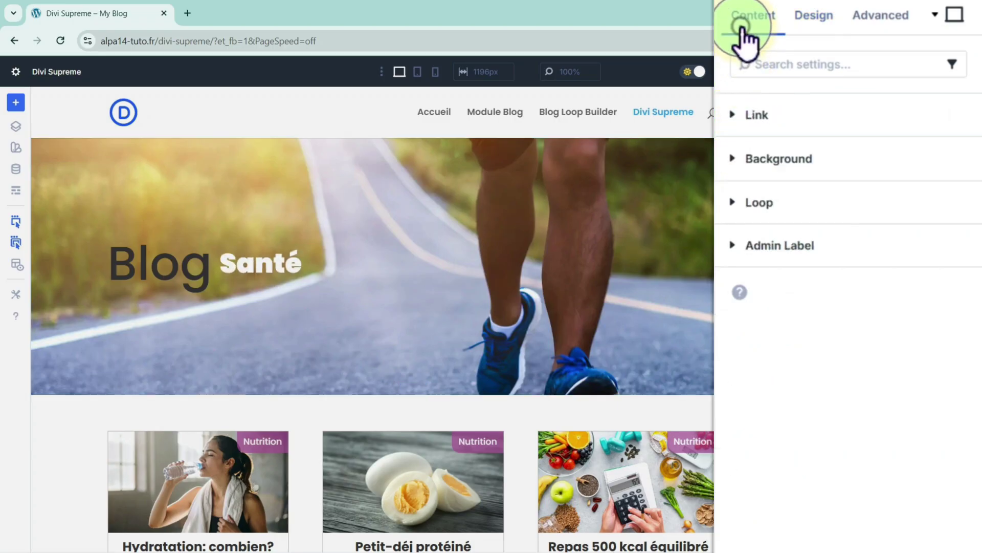
pyautogui.click(736, 158)
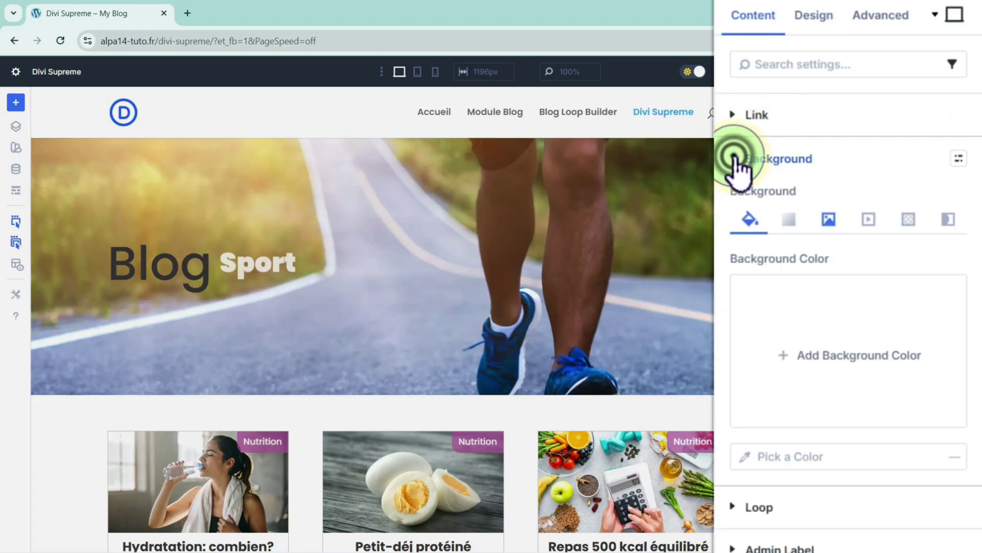
pyautogui.click(831, 223)
pyautogui.scroll(-5, 814, 363)
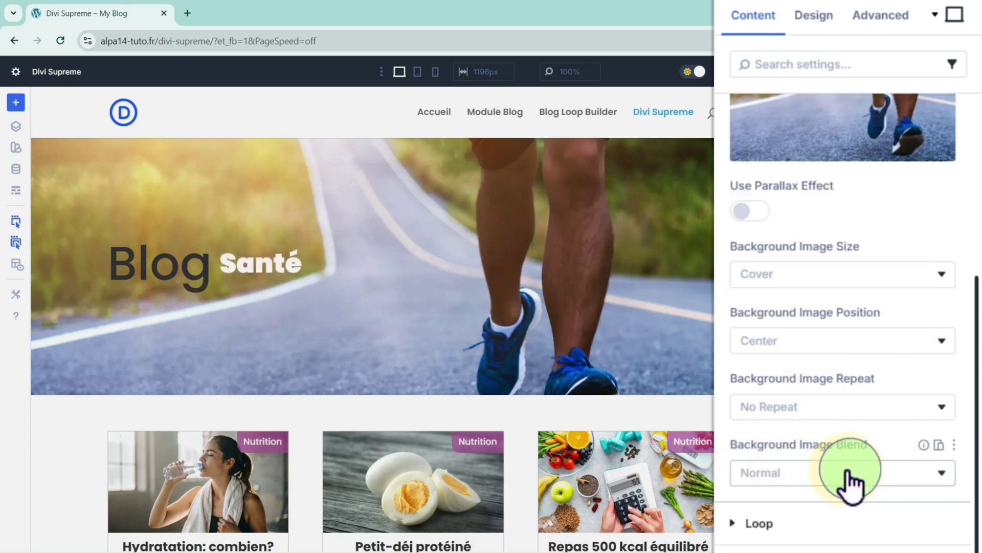
pyautogui.click(937, 495)
pyautogui.click(809, 85)
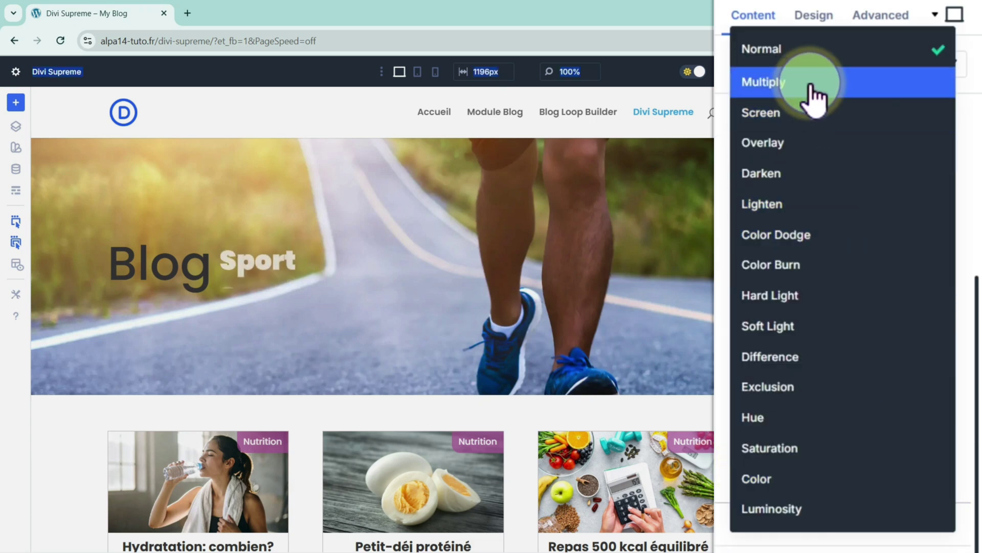
# Step: Give the banner section a near-black background color, 0E0101, at 19% opacity to darken the image
pyautogui.scroll(2, 819, 284)
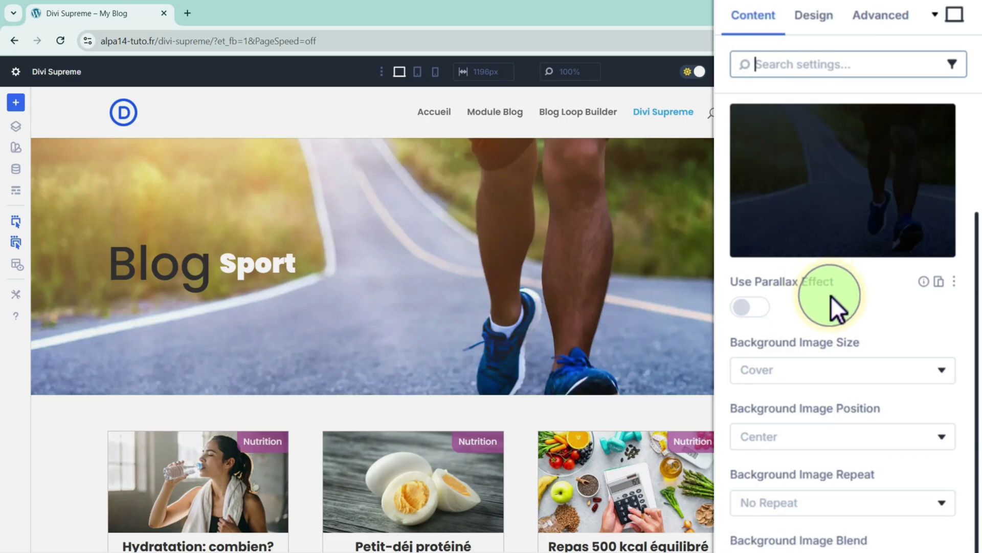
pyautogui.scroll(3, 839, 312)
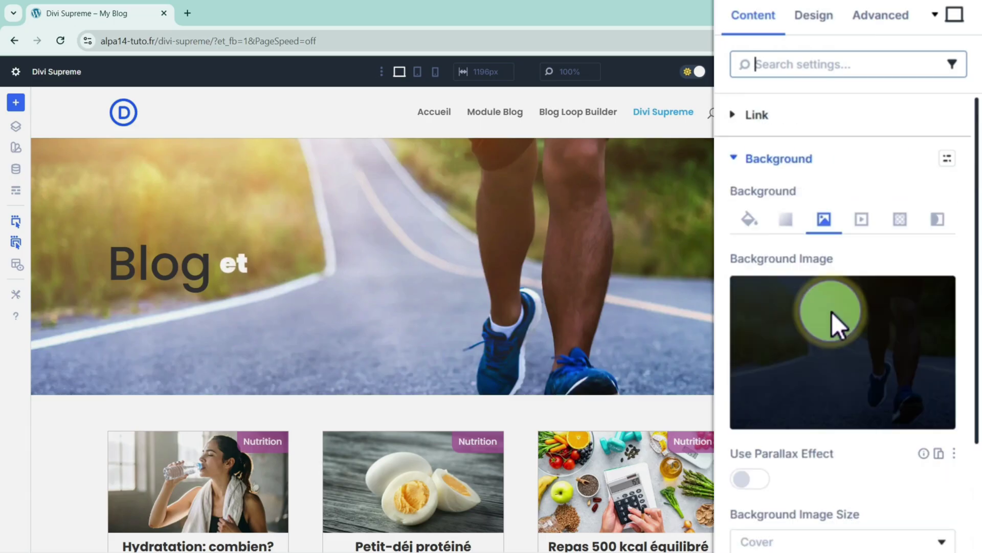
pyautogui.click(749, 221)
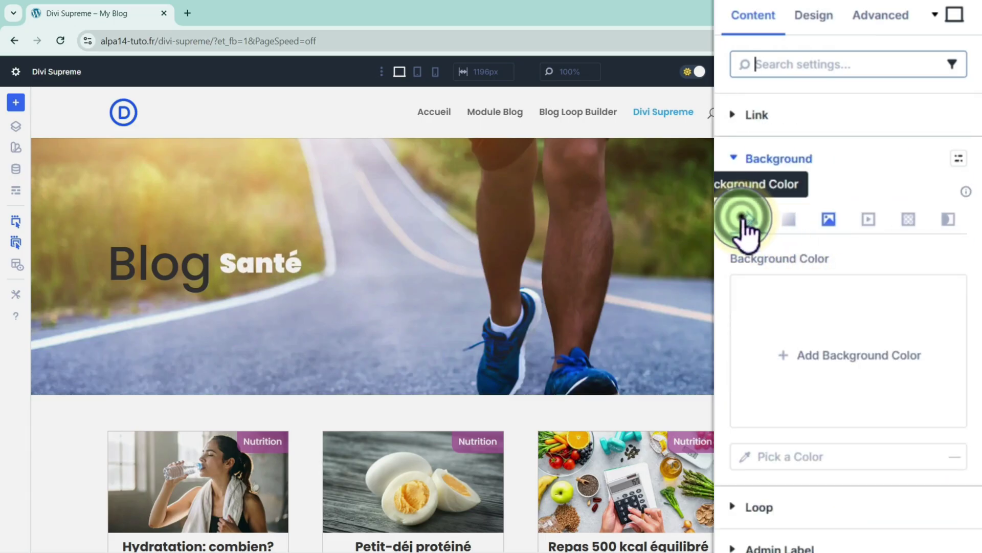
pyautogui.click(758, 348)
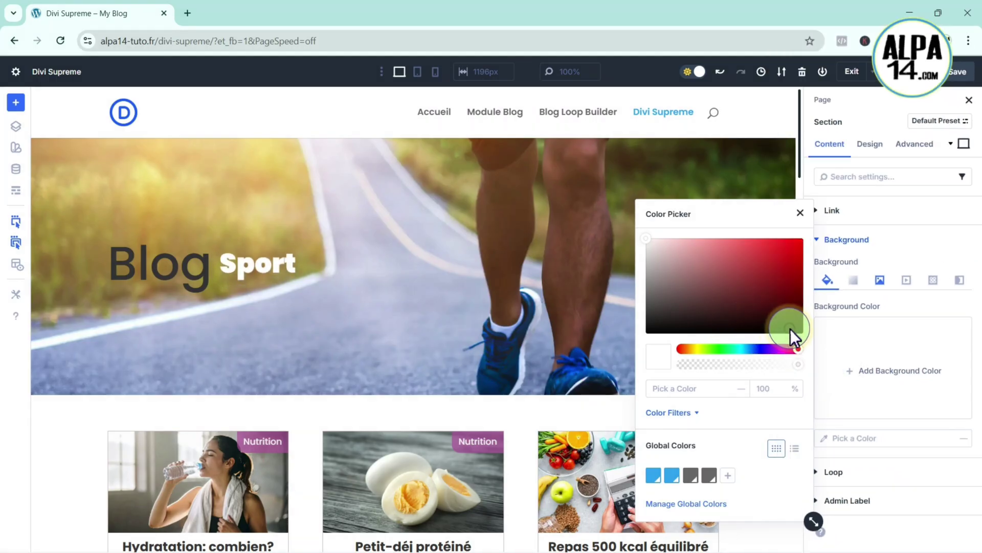
pyautogui.click(791, 329)
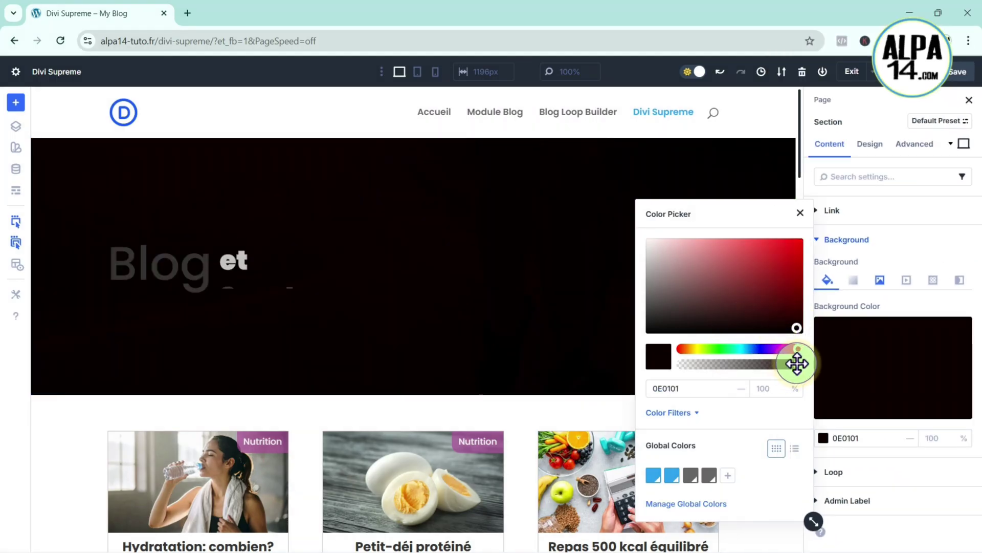
pyautogui.moveTo(798, 364); pyautogui.dragTo(703, 364)
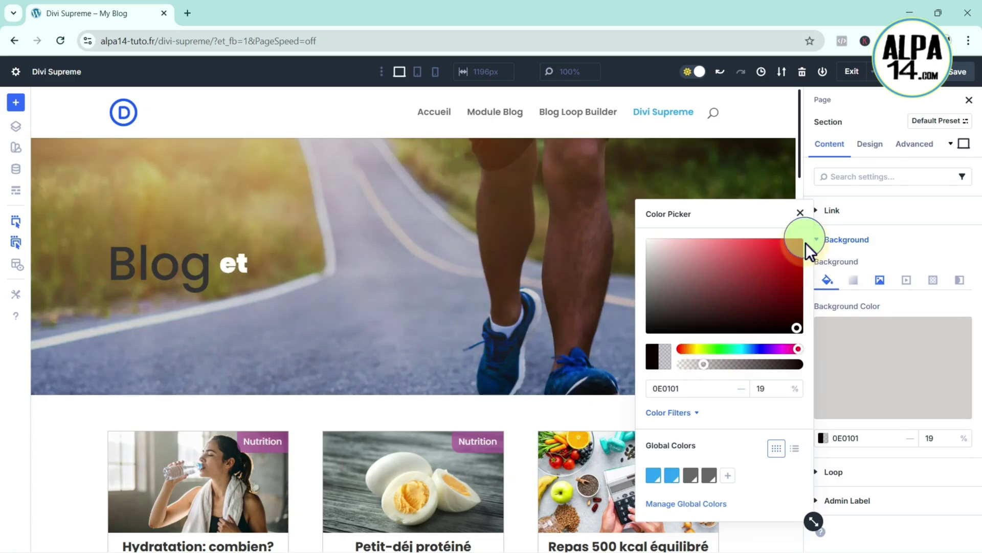
pyautogui.click(801, 213)
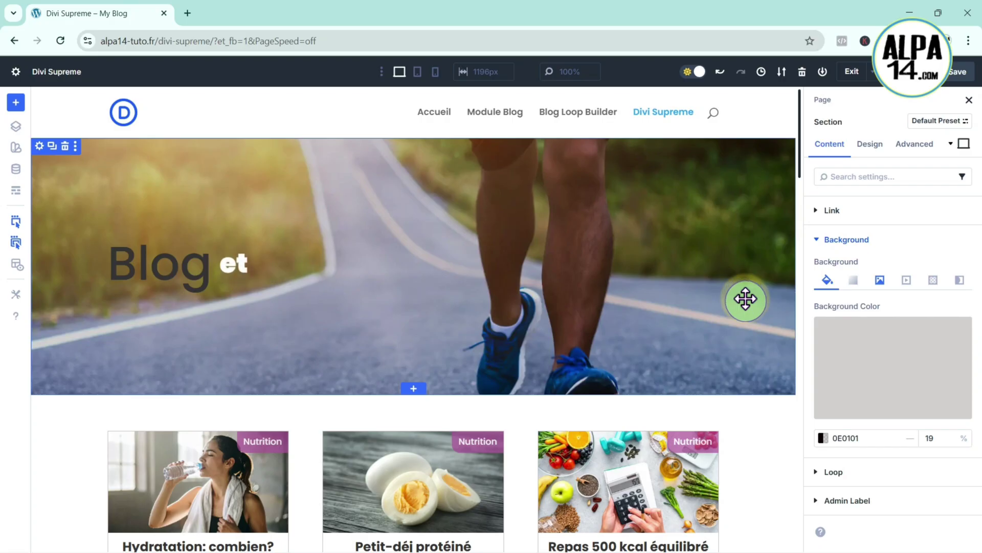
# Step: Delete the Lire plus button module from the looped blog cards
pyautogui.scroll(-3, 746, 300)
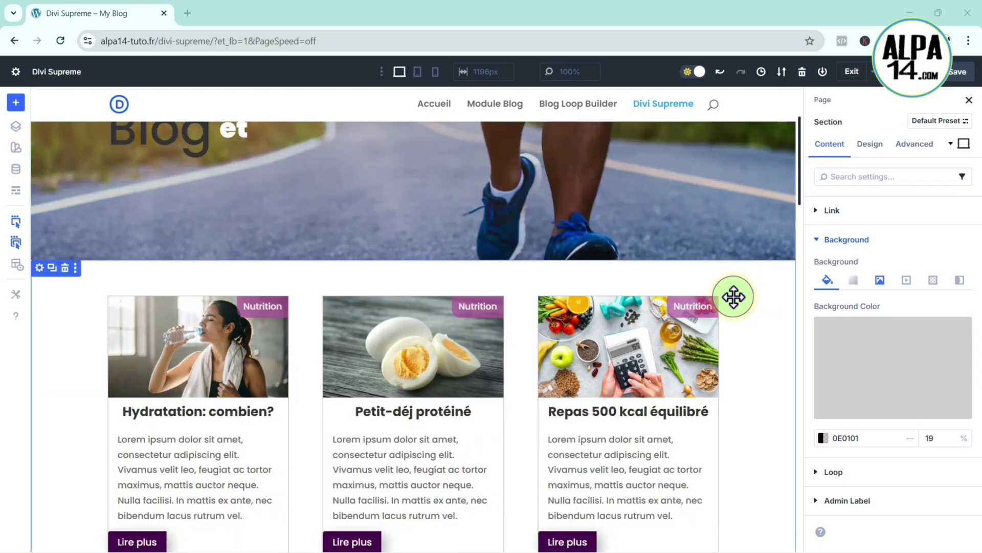
pyautogui.scroll(-6, 740, 312)
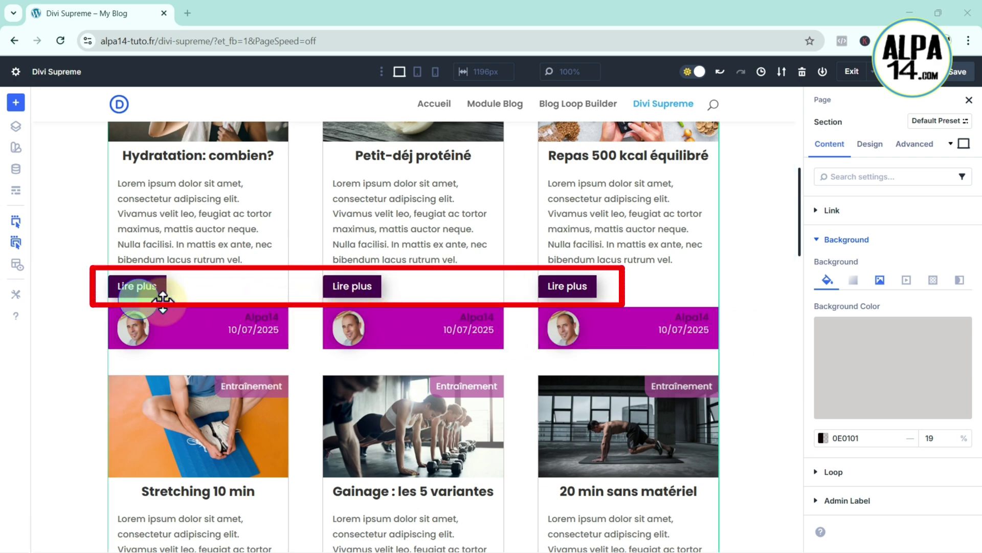
pyautogui.moveTo(111, 290)
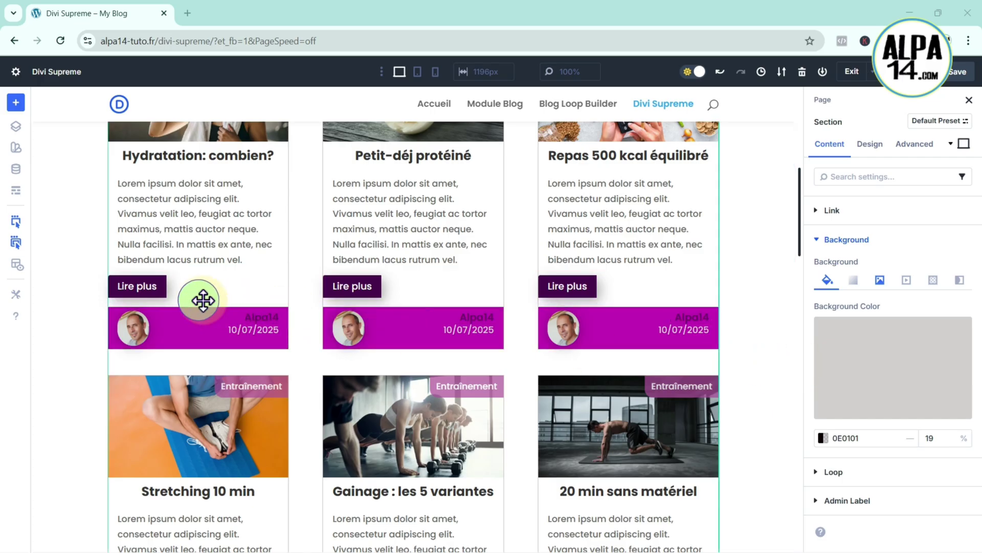
pyautogui.moveTo(137, 282)
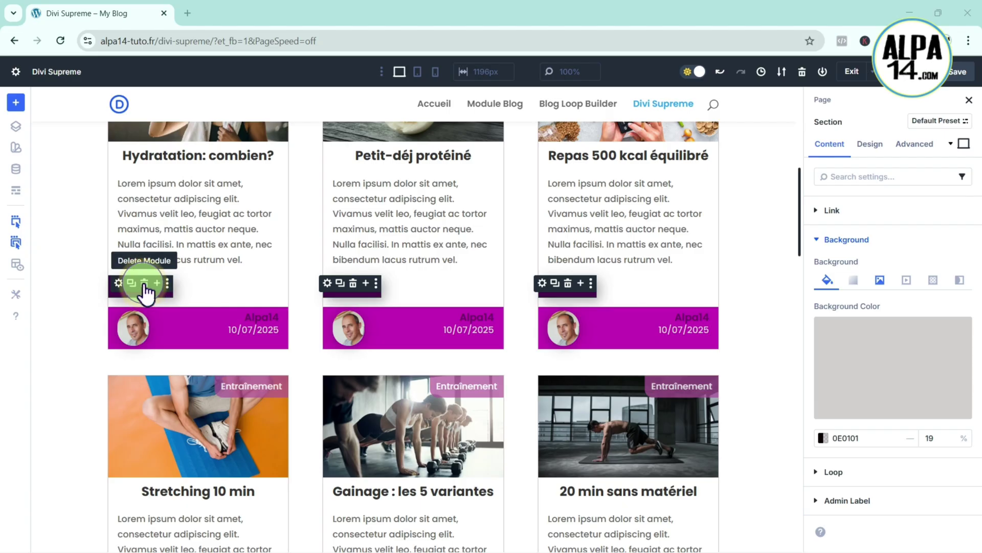
pyautogui.click(145, 283)
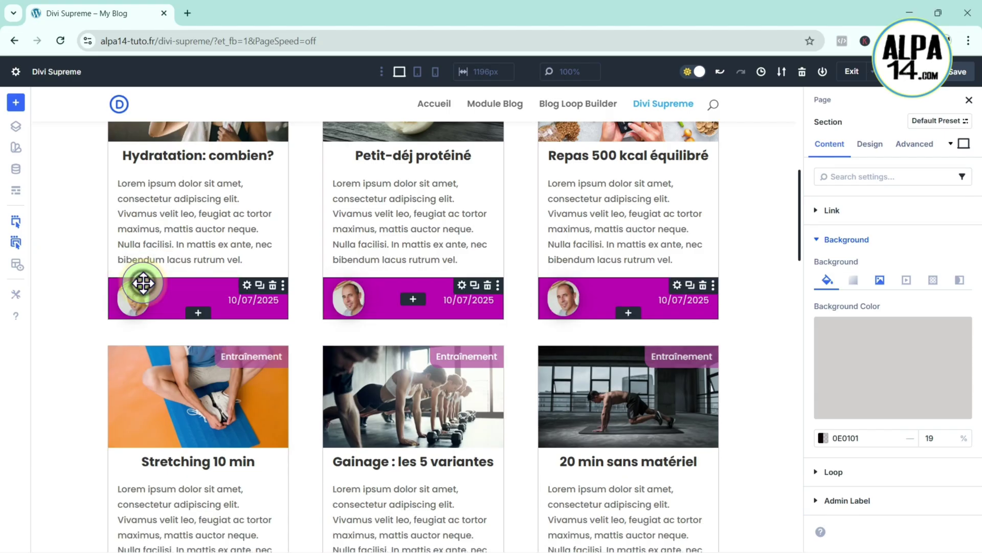
# Step: Insert a Supreme Line Hover module into the looped blog cards and set its text to "Lire plus ..."
pyautogui.click(198, 310)
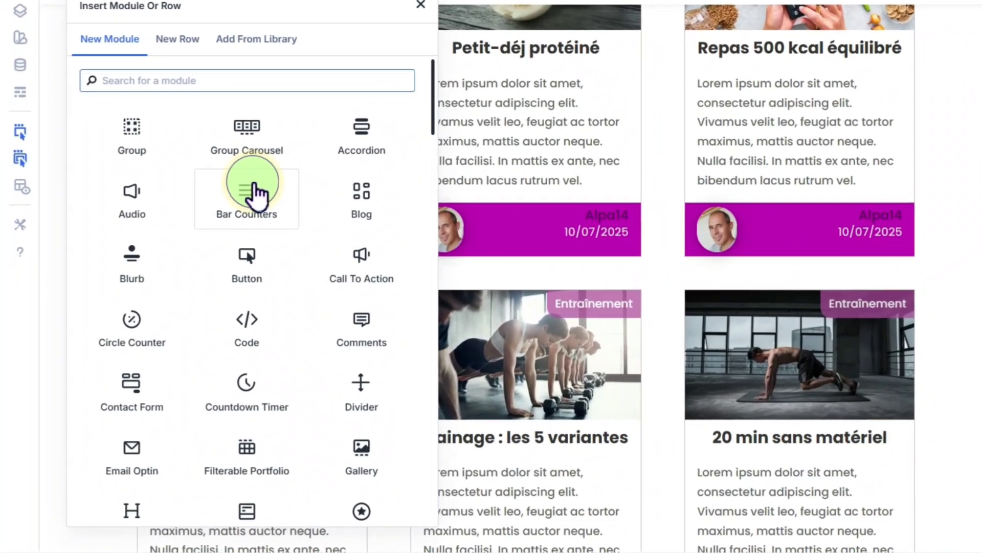
pyautogui.scroll(-3, 254, 259)
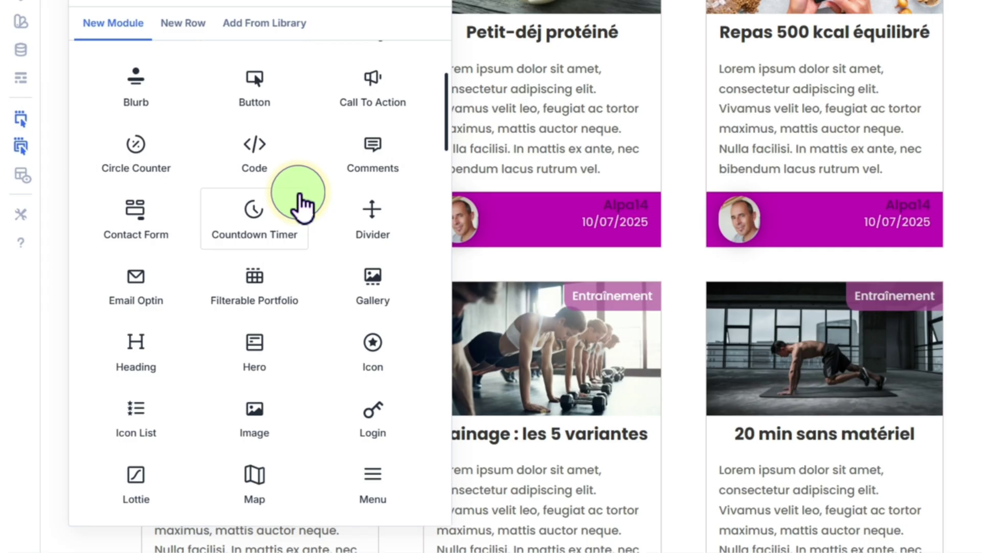
pyautogui.scroll(-10, 302, 205)
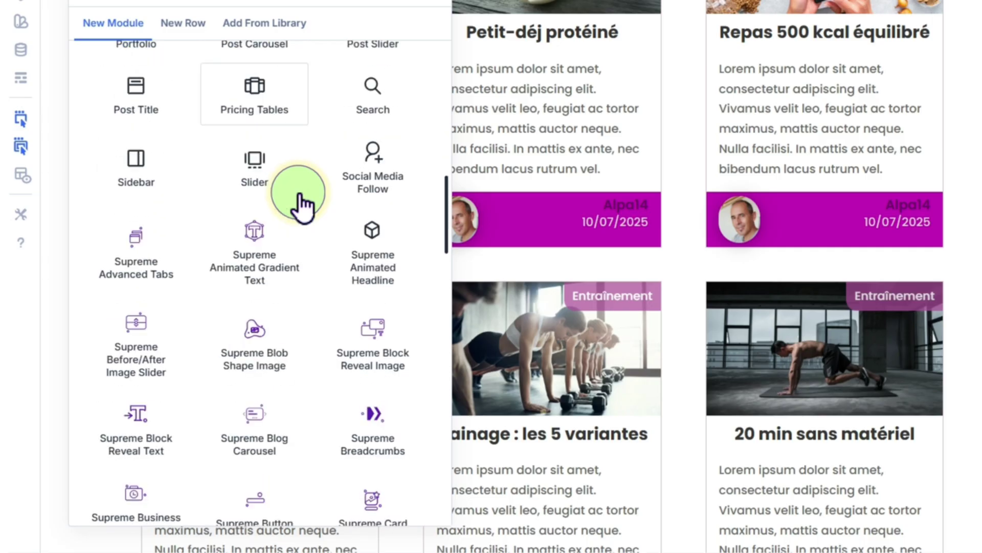
pyautogui.scroll(-5, 301, 206)
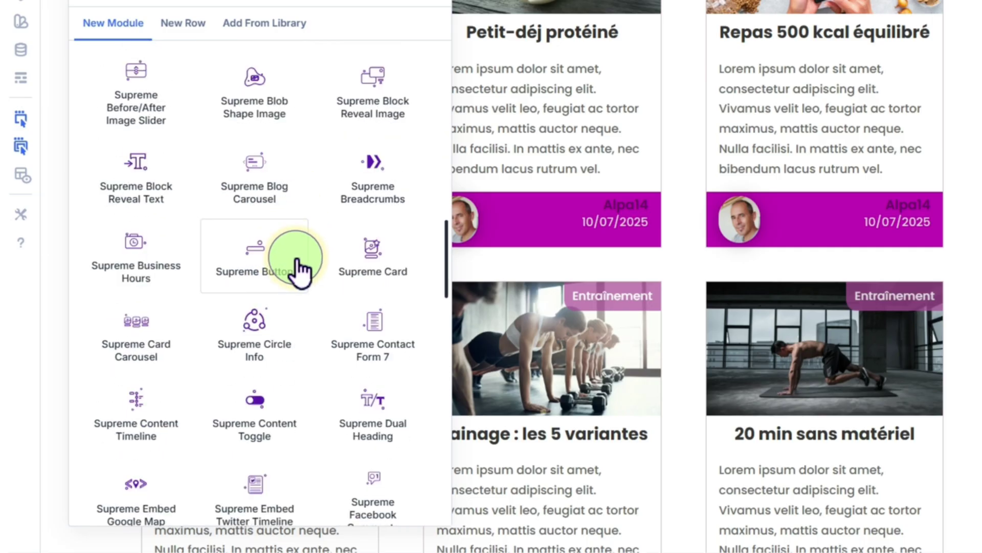
pyautogui.scroll(-8, 299, 270)
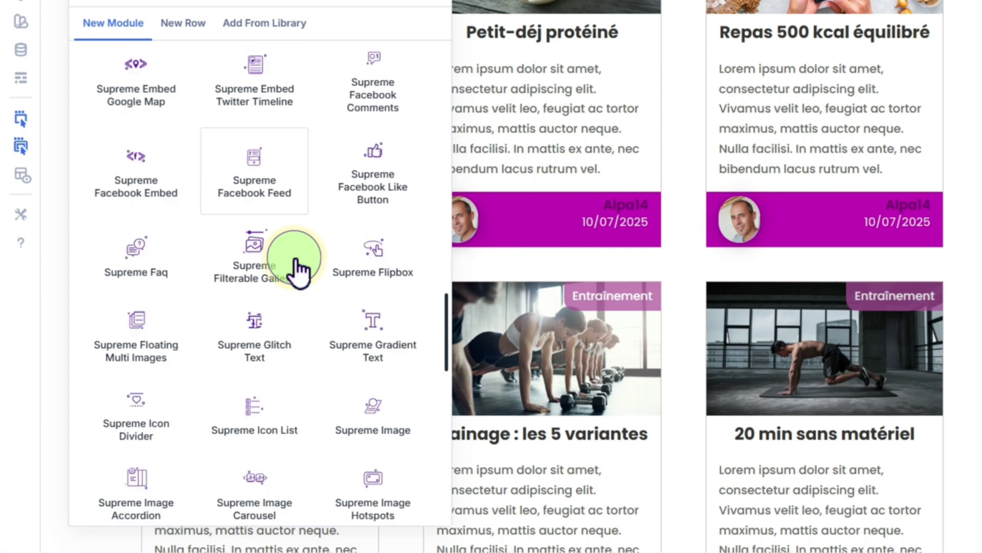
pyautogui.scroll(-4, 299, 270)
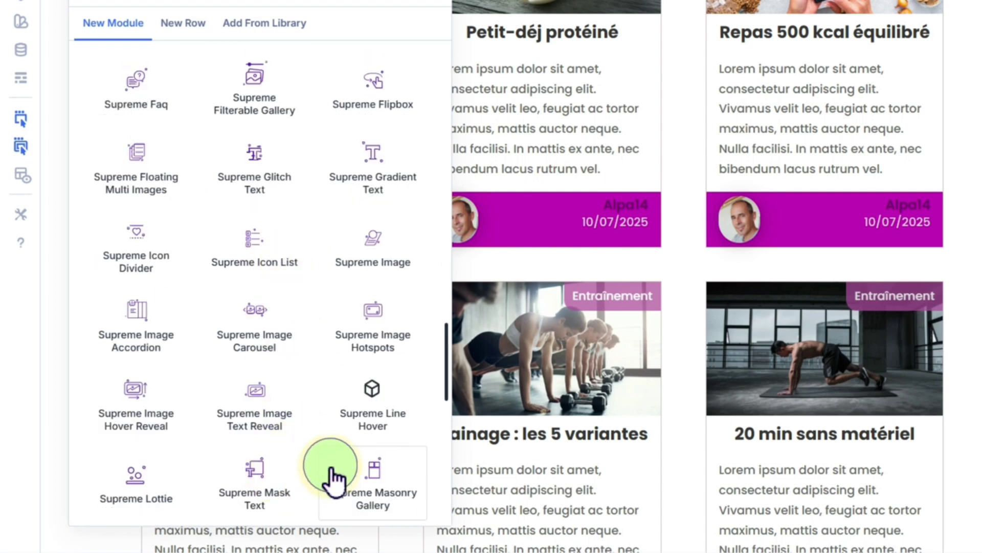
pyautogui.click(376, 408)
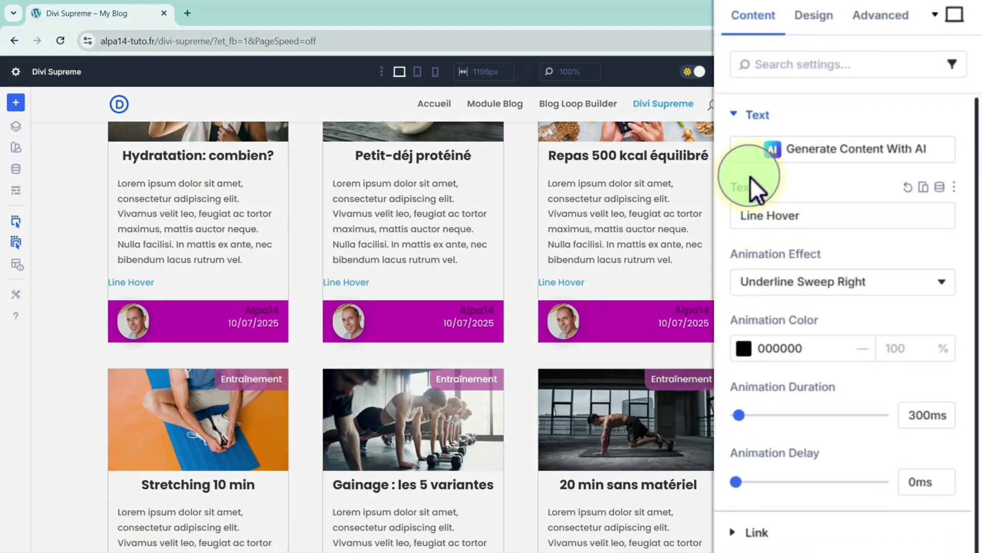
pyautogui.click(816, 219)
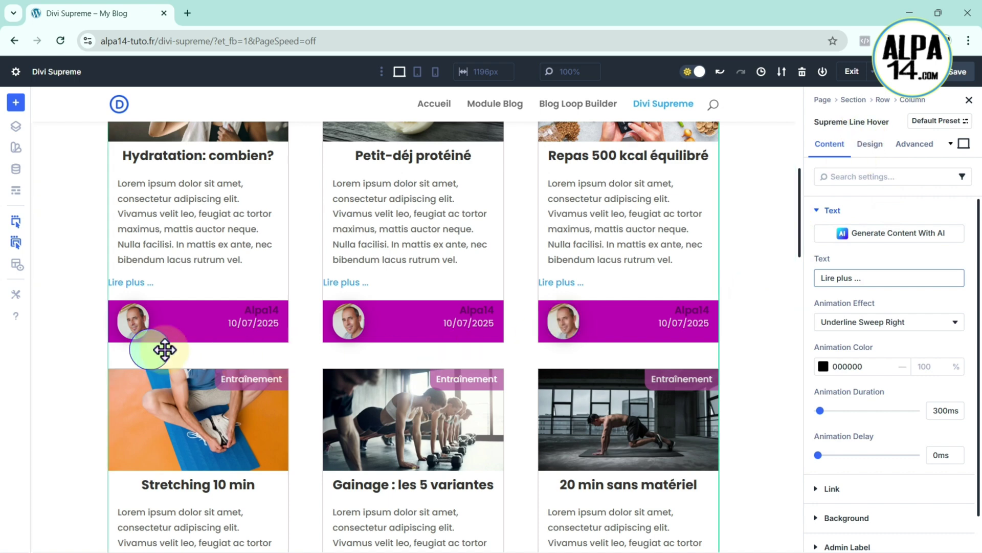
# Step: Give the Supreme Line Hover module a left padding of 15 px
pyautogui.click(871, 143)
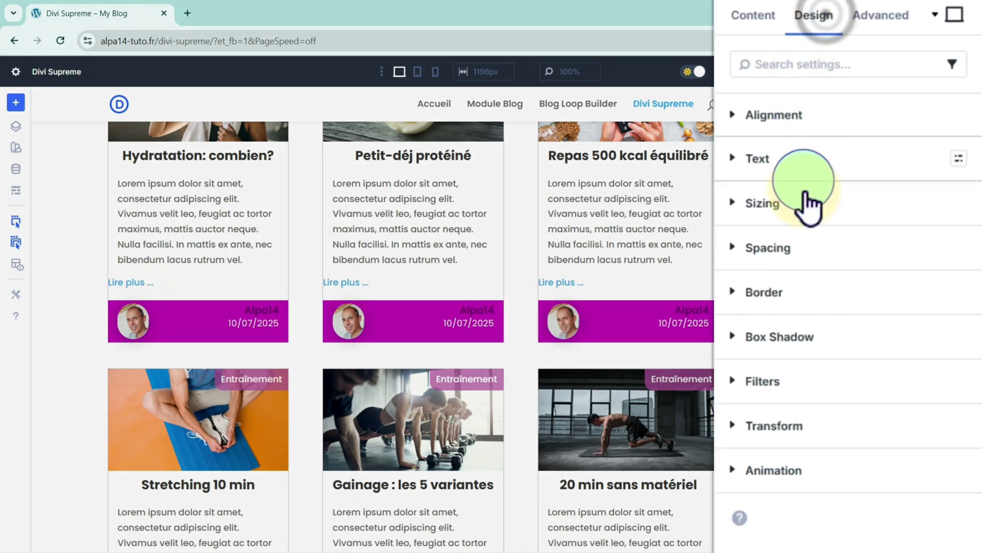
pyautogui.click(762, 259)
pyautogui.scroll(-2, 808, 404)
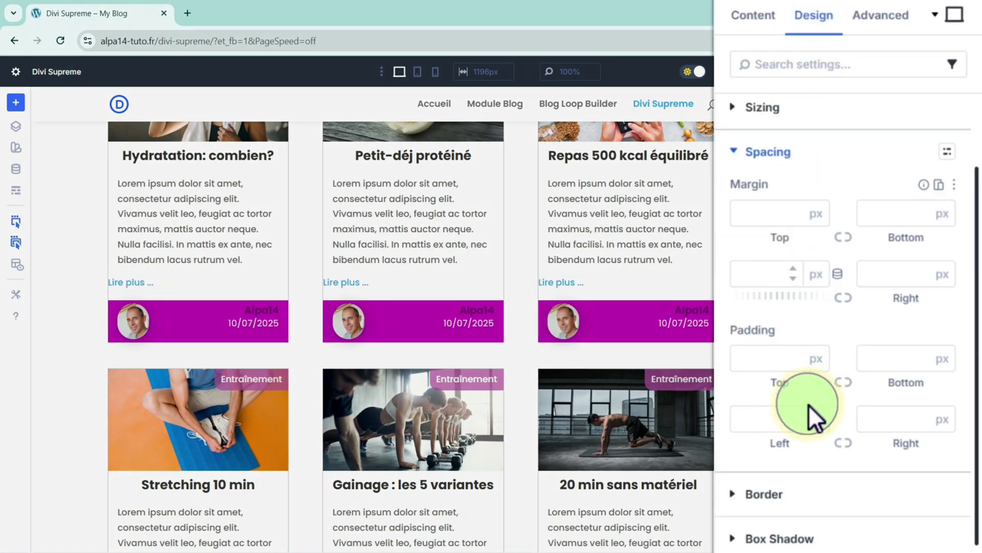
pyautogui.click(756, 432)
pyautogui.write('1')
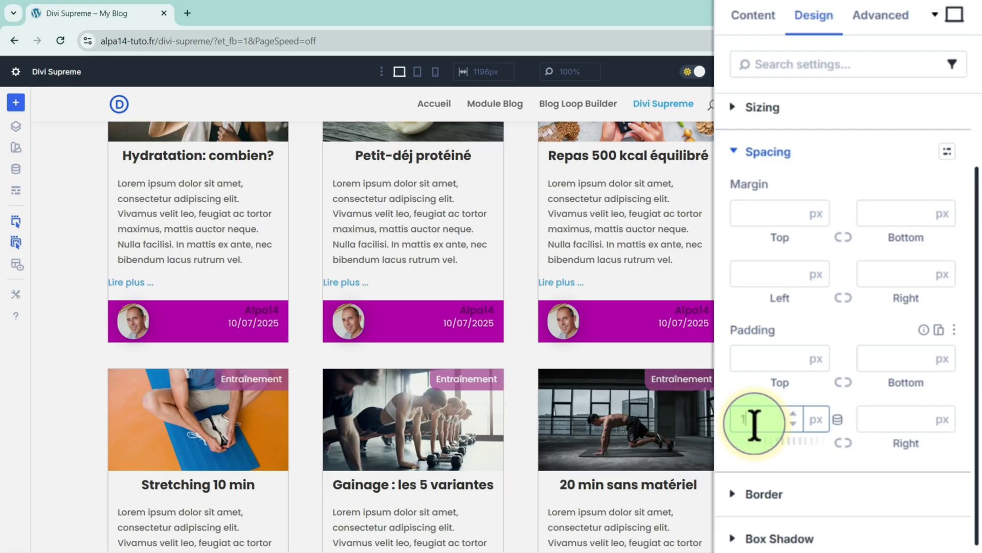
pyautogui.write('5')
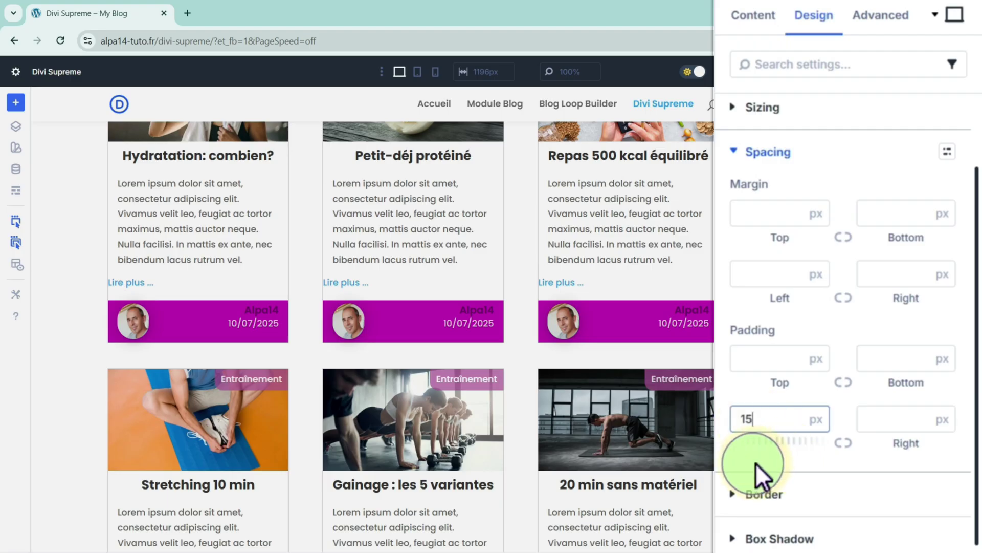
pyautogui.click(833, 467)
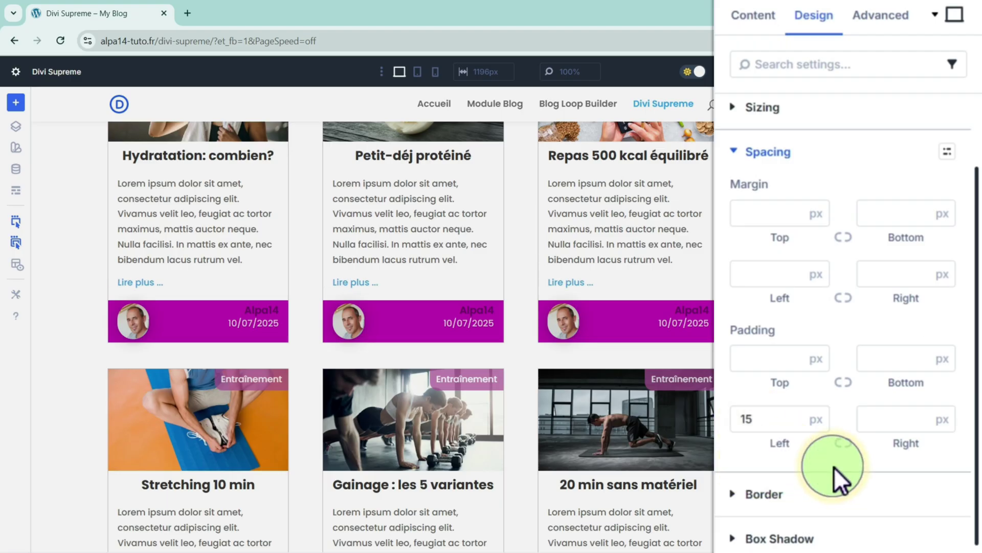
pyautogui.click(734, 151)
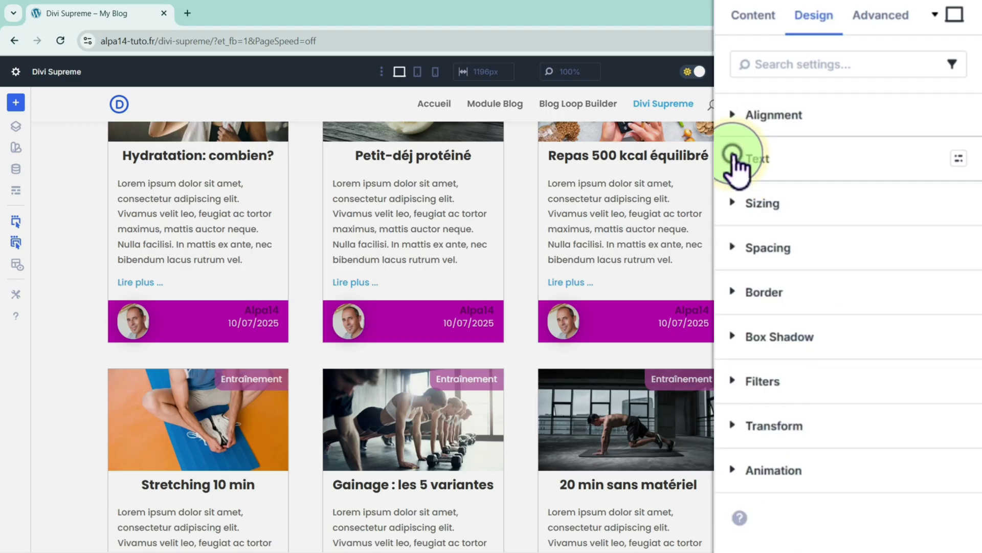
pyautogui.click(842, 237)
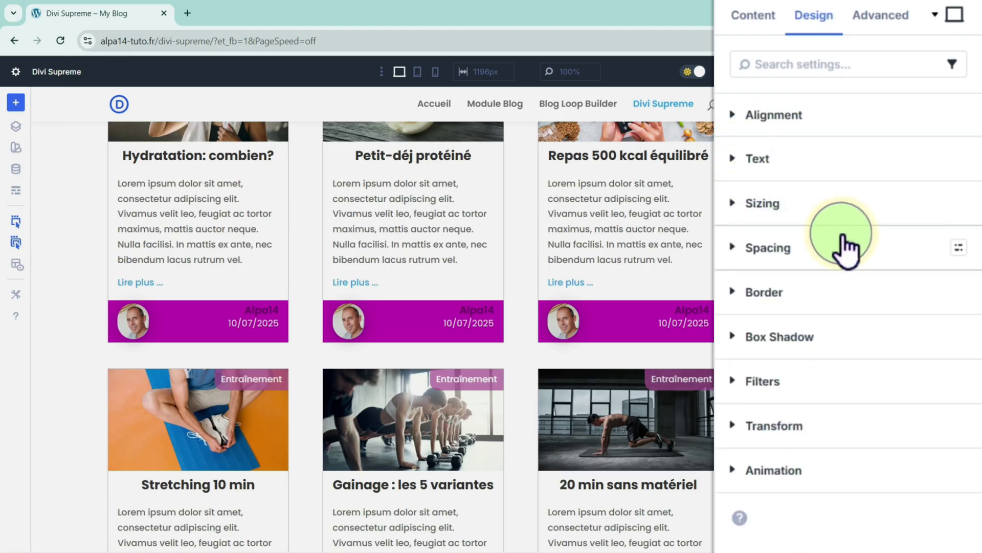
# Step: Style the Lire plus text as Semi Bold italic with a text size of 18 px
pyautogui.click(762, 155)
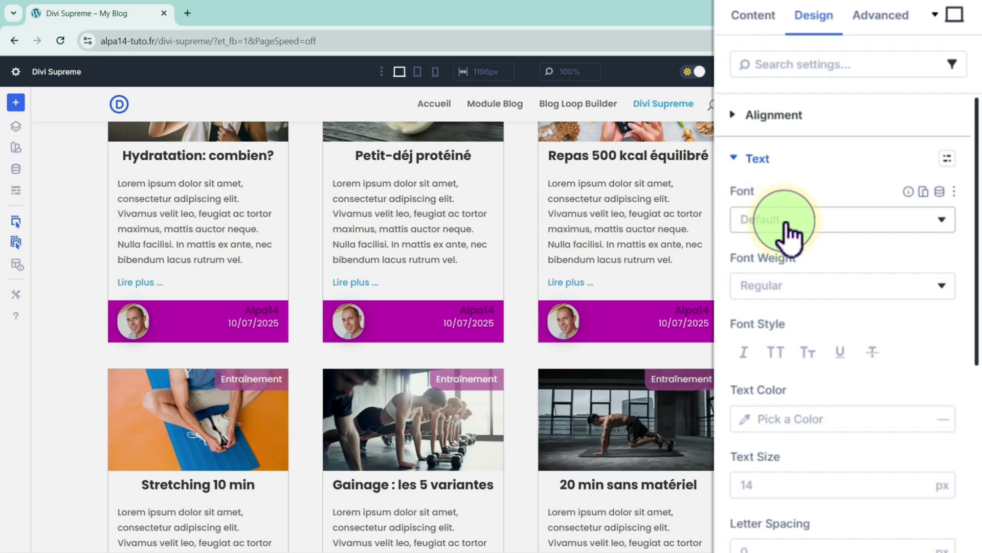
pyautogui.click(934, 285)
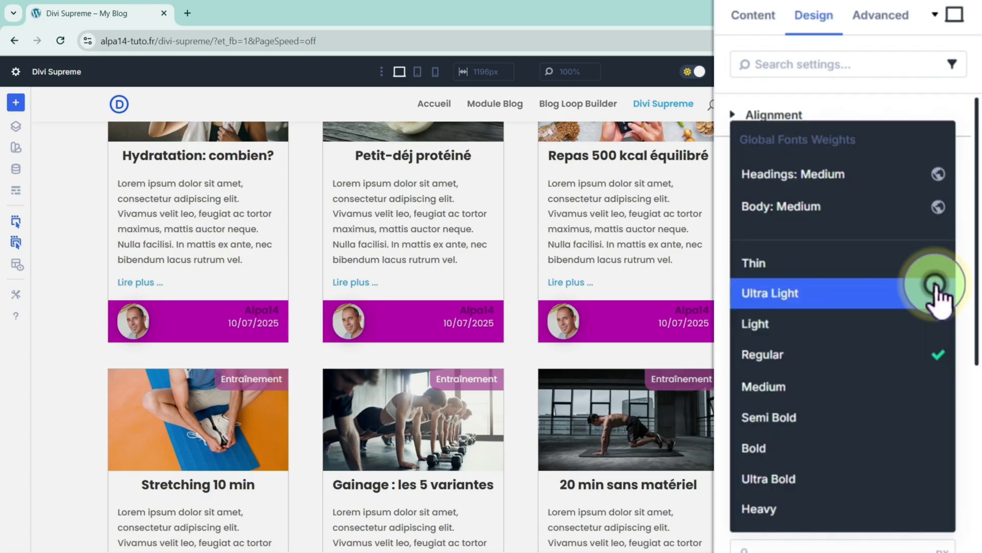
pyautogui.click(840, 417)
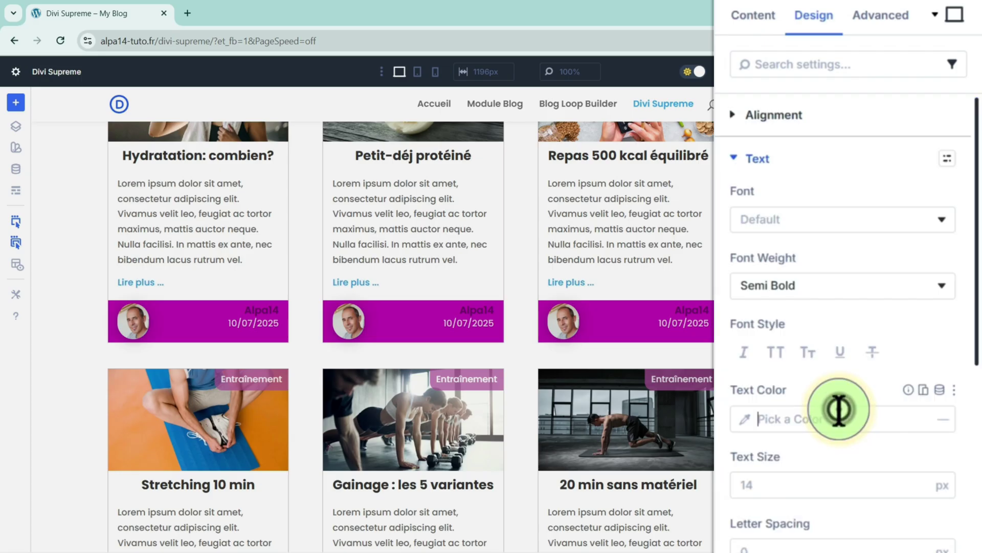
pyautogui.scroll(-2, 840, 409)
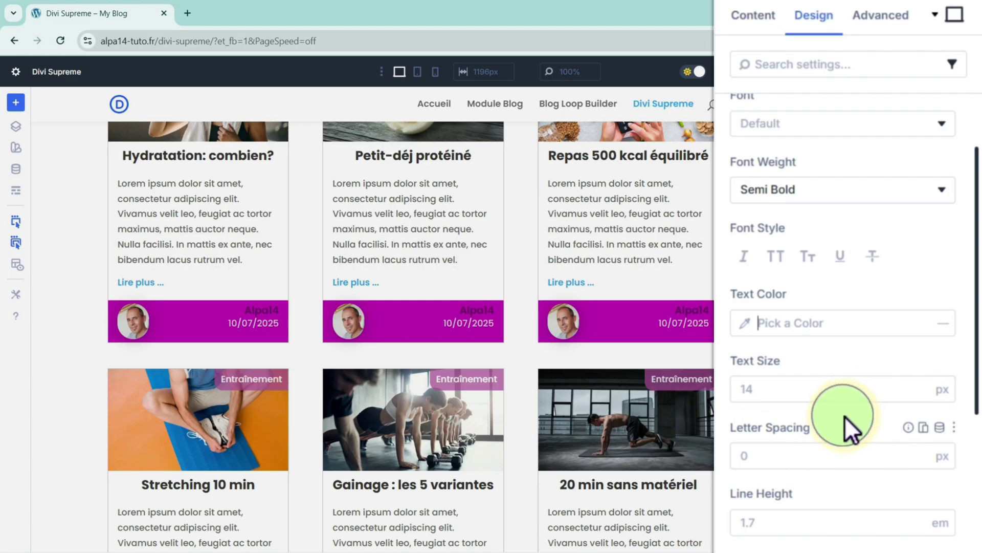
pyautogui.moveTo(834, 412); pyautogui.dragTo(840, 412)
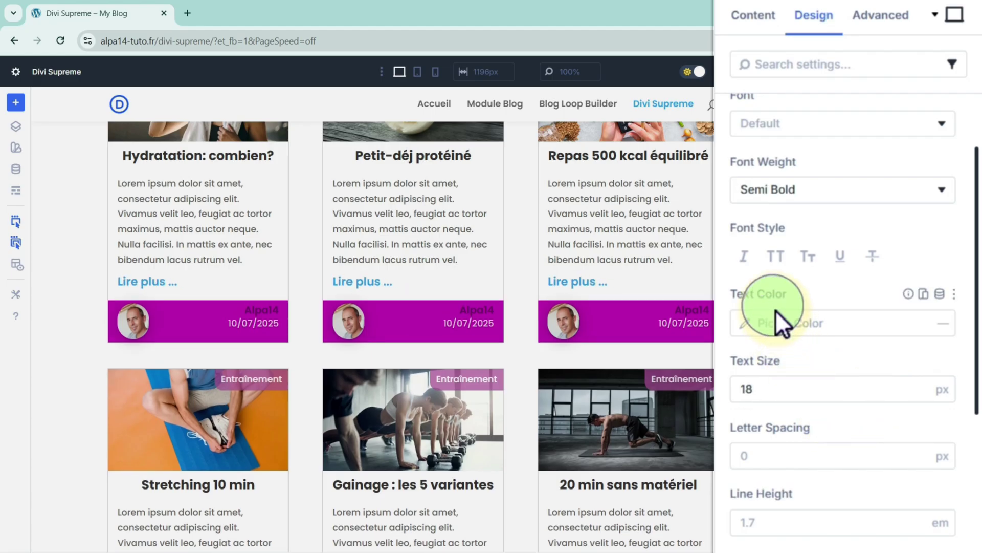
pyautogui.click(745, 258)
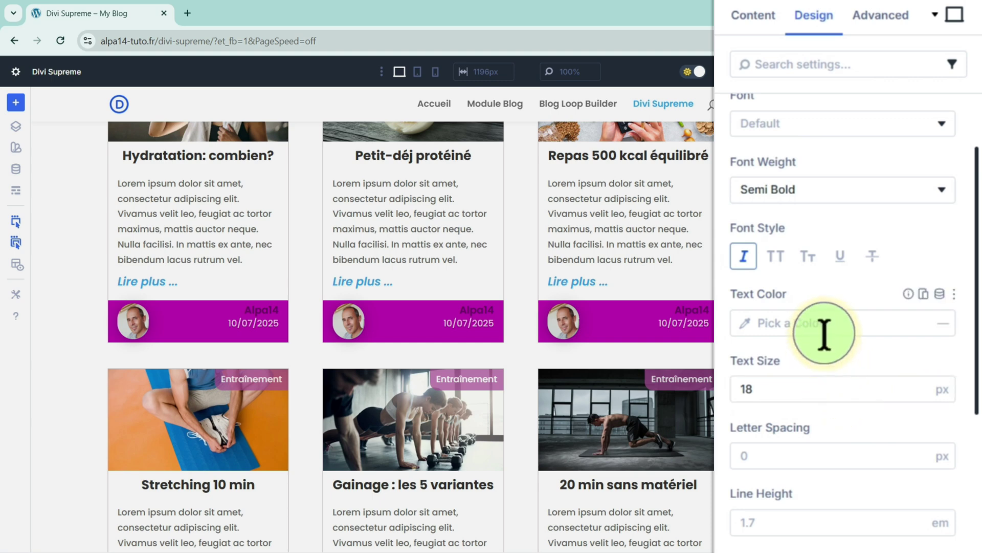
# Step: Set the Lire plus text color to the ochre tone D28F3D and its text size to 16 px
pyautogui.click(829, 350)
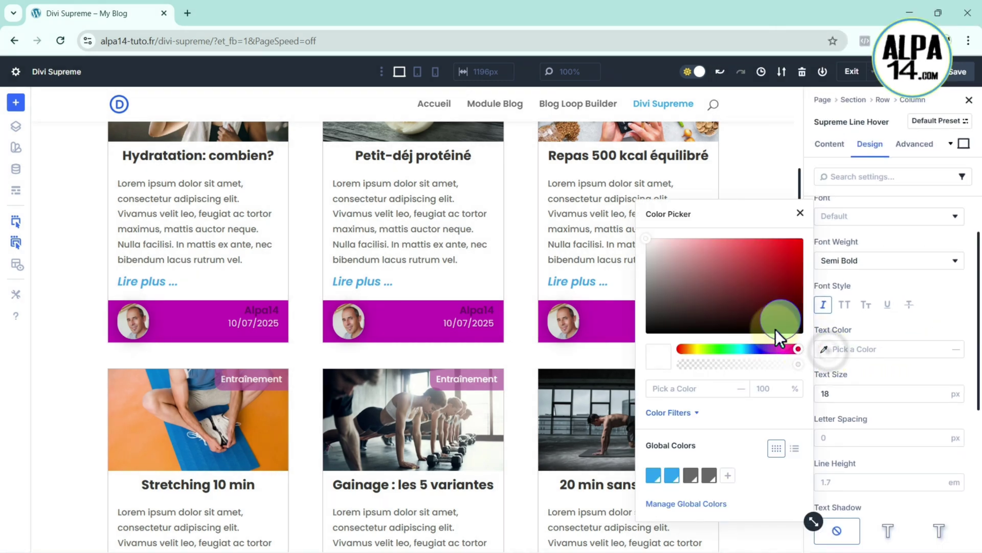
pyautogui.click(691, 350)
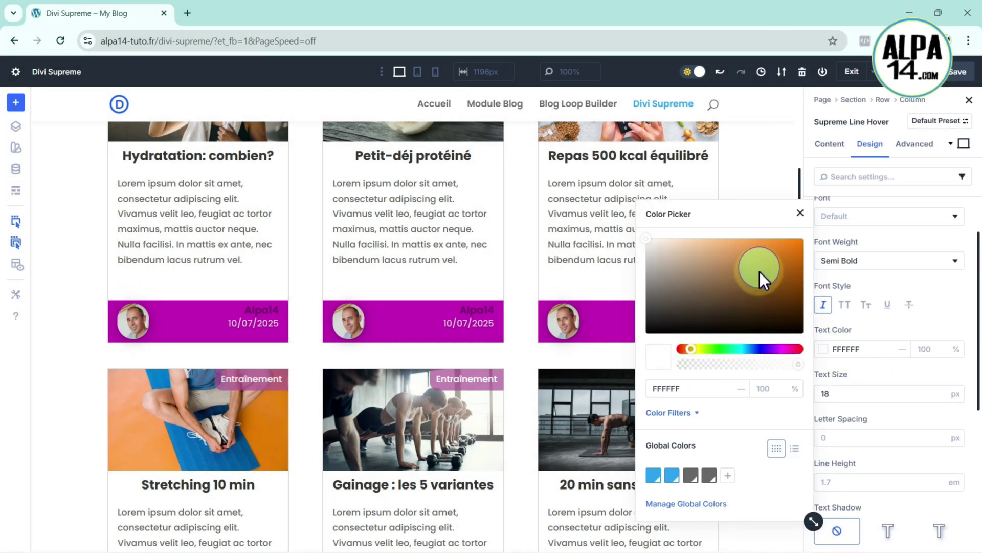
pyautogui.click(744, 257)
pyautogui.click(725, 254)
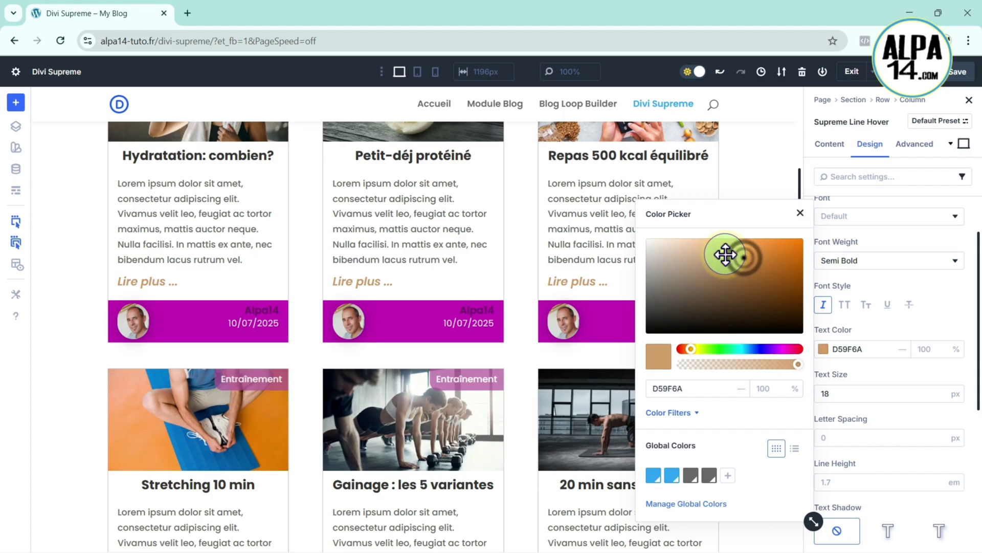
pyautogui.click(690, 349)
pyautogui.moveTo(689, 349); pyautogui.dragTo(692, 349)
pyautogui.click(758, 255)
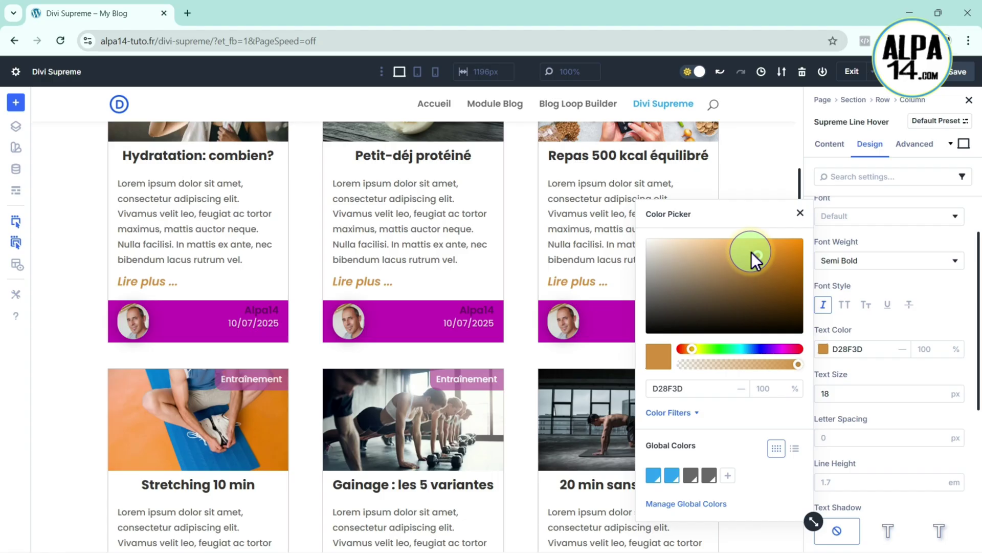
pyautogui.click(800, 214)
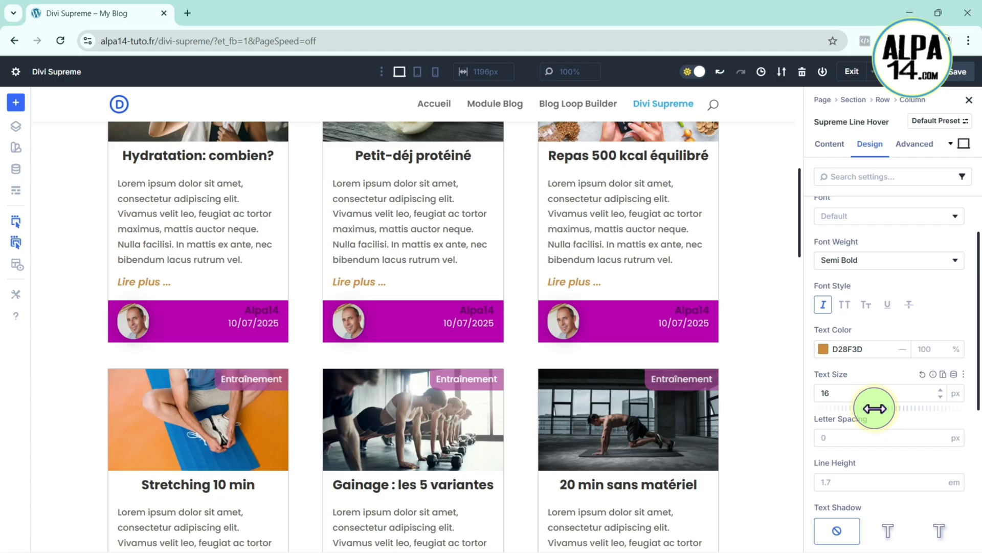
# Step: Try the Line Bends Animation and Line Expands Inward effects on the Lire plus text
pyautogui.click(830, 145)
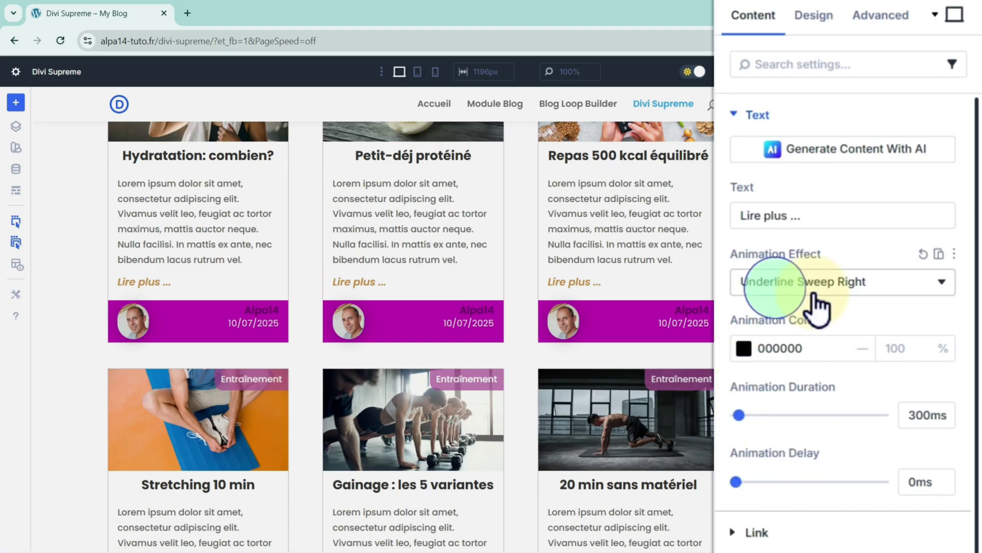
pyautogui.click(951, 288)
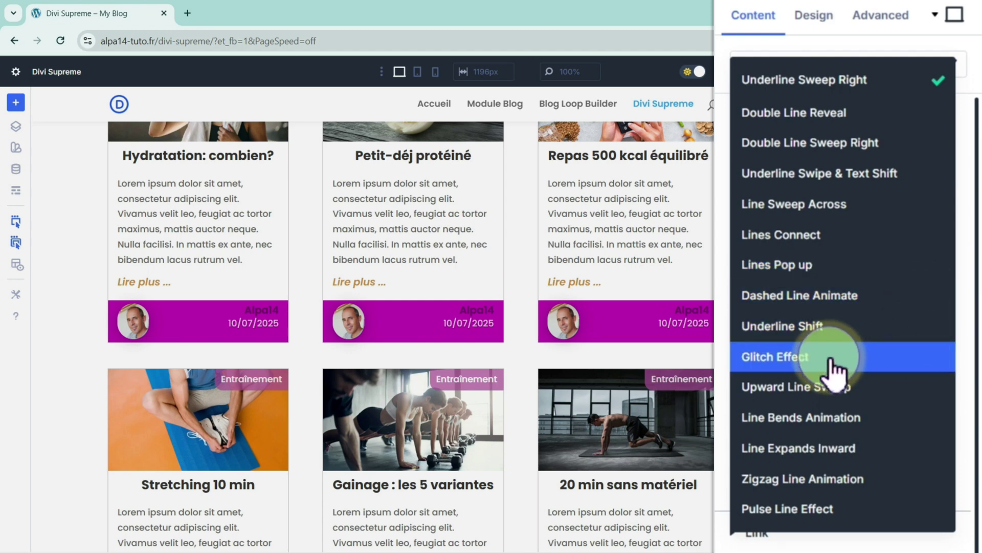
pyautogui.click(819, 418)
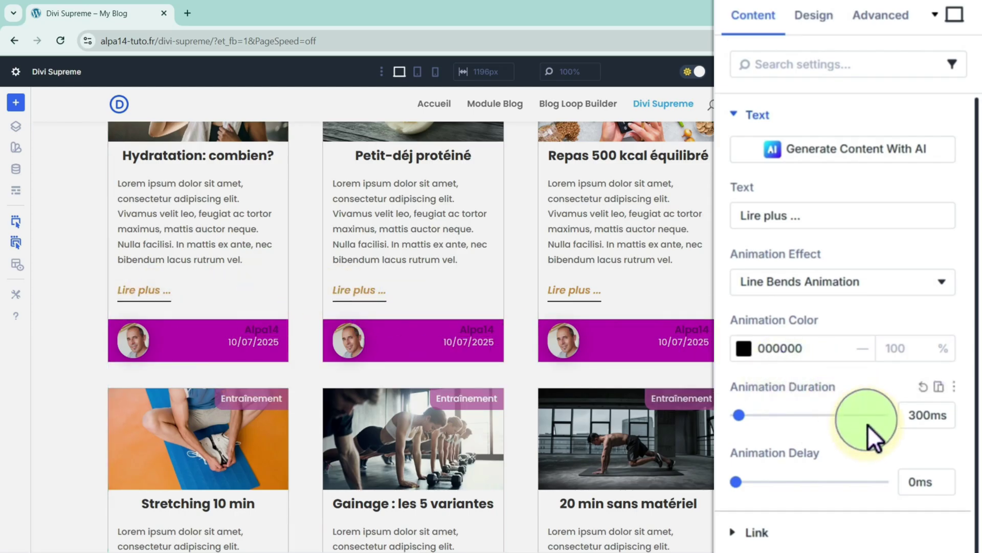
pyautogui.click(946, 283)
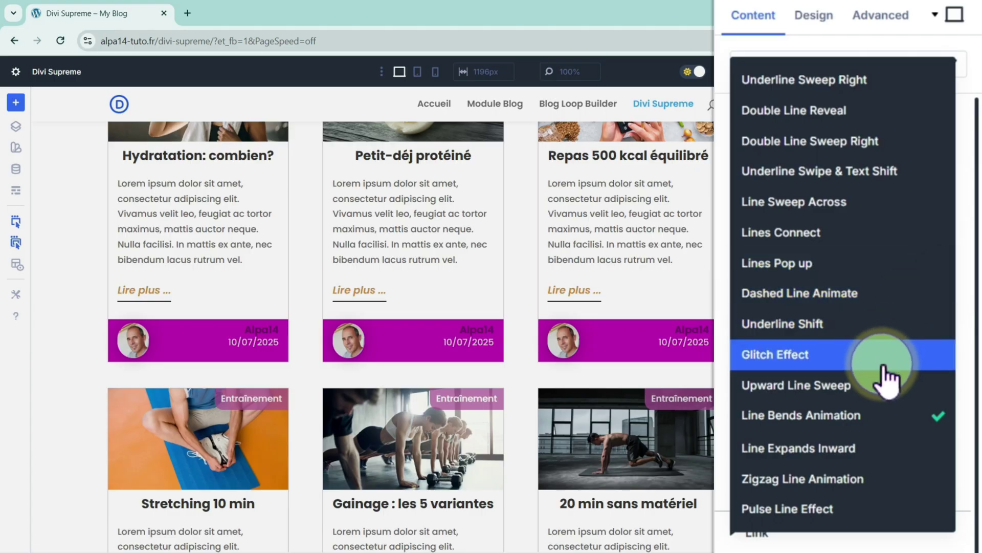
pyautogui.click(859, 448)
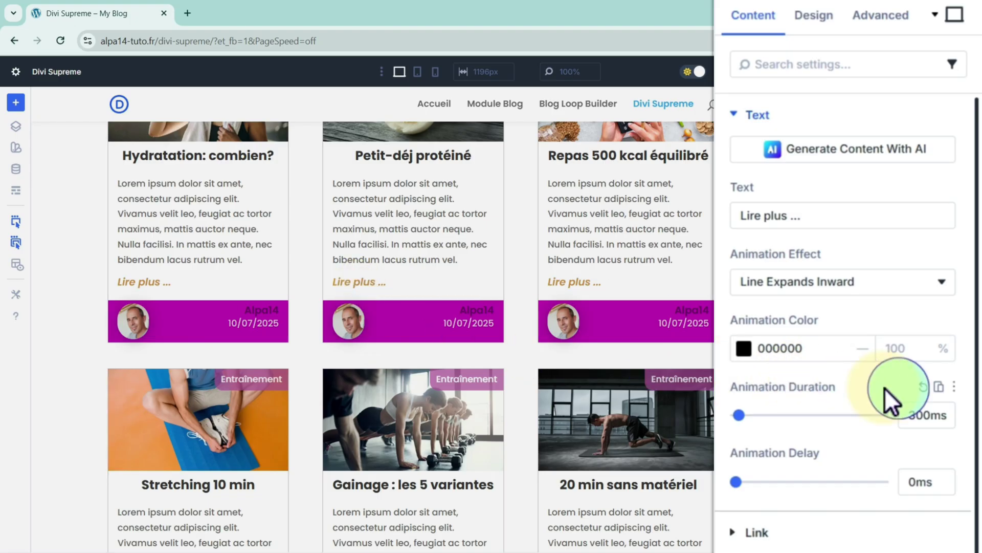
# Step: Set the animation effect of the Lire plus text to Zigzag Line Animation
pyautogui.click(931, 283)
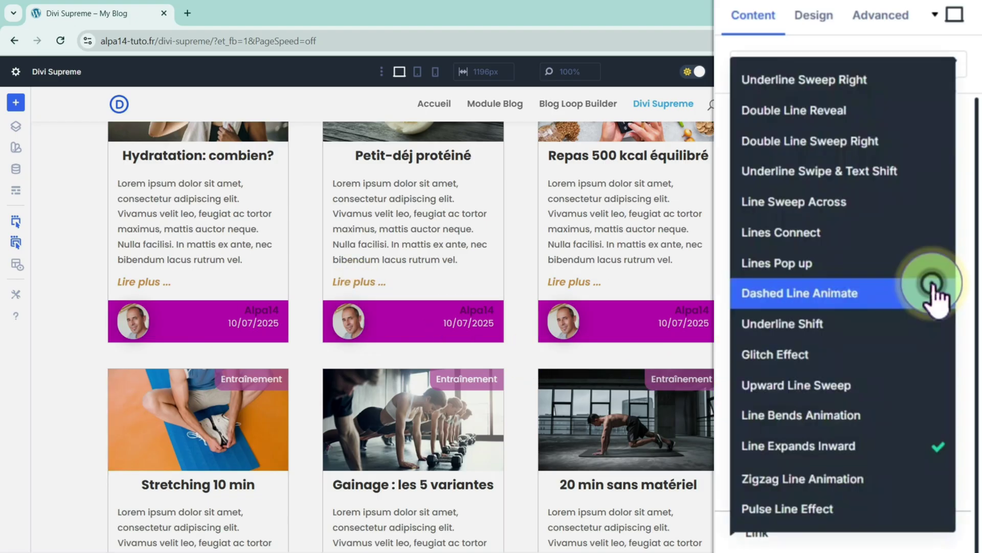
pyautogui.click(879, 481)
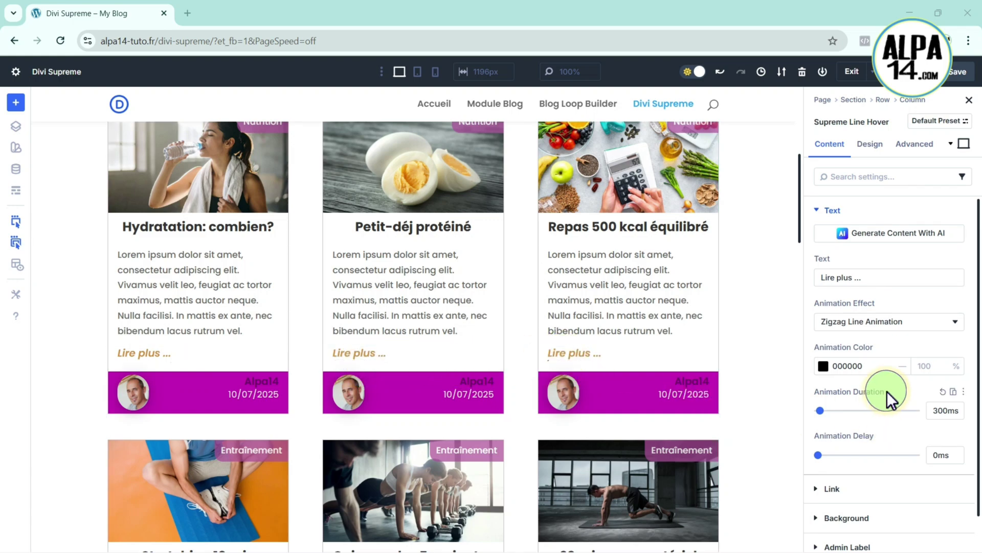
# Step: Link the Lire plus text to each post using the Loop Lien dynamic content, and check the blog page preview
pyautogui.scroll(-2, 886, 391)
pyautogui.click(772, 490)
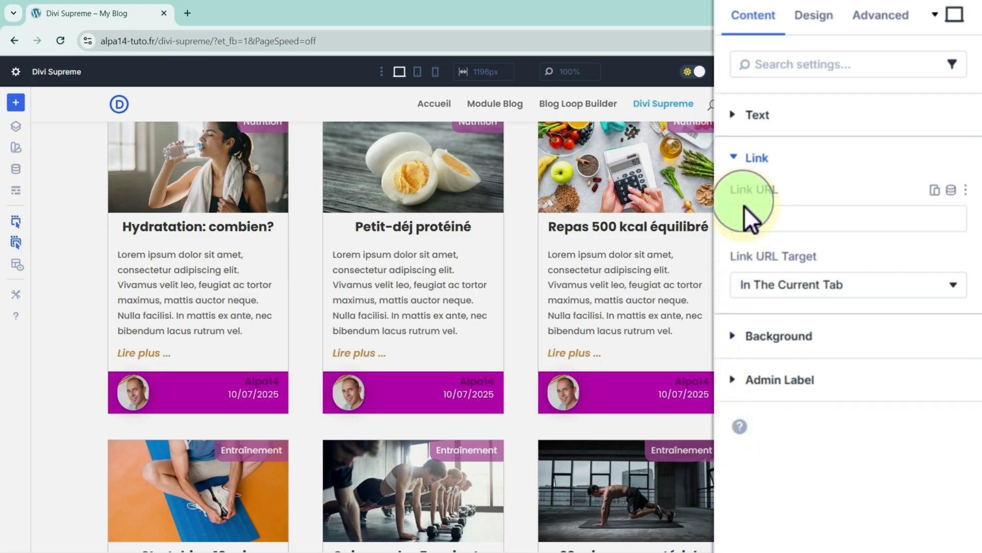
pyautogui.click(950, 191)
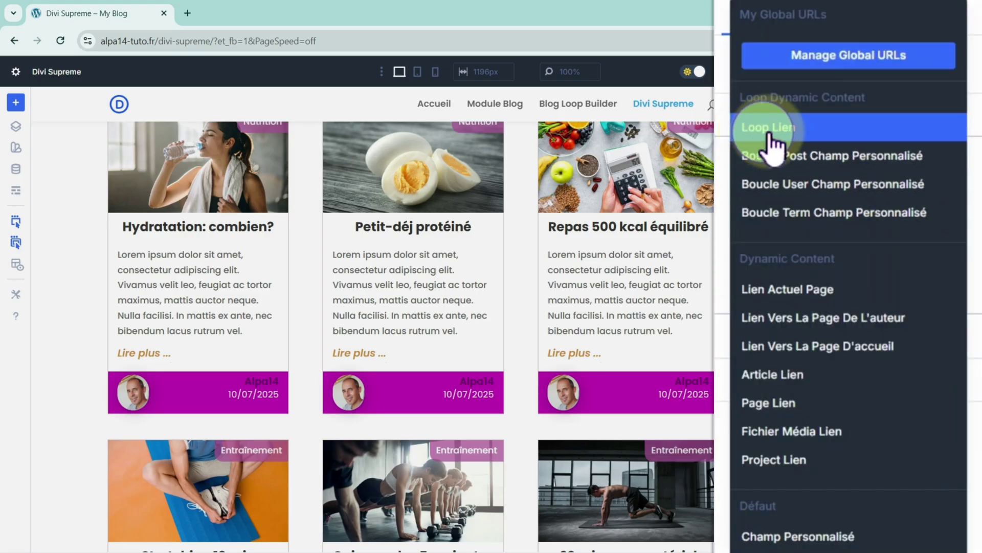
pyautogui.click(792, 138)
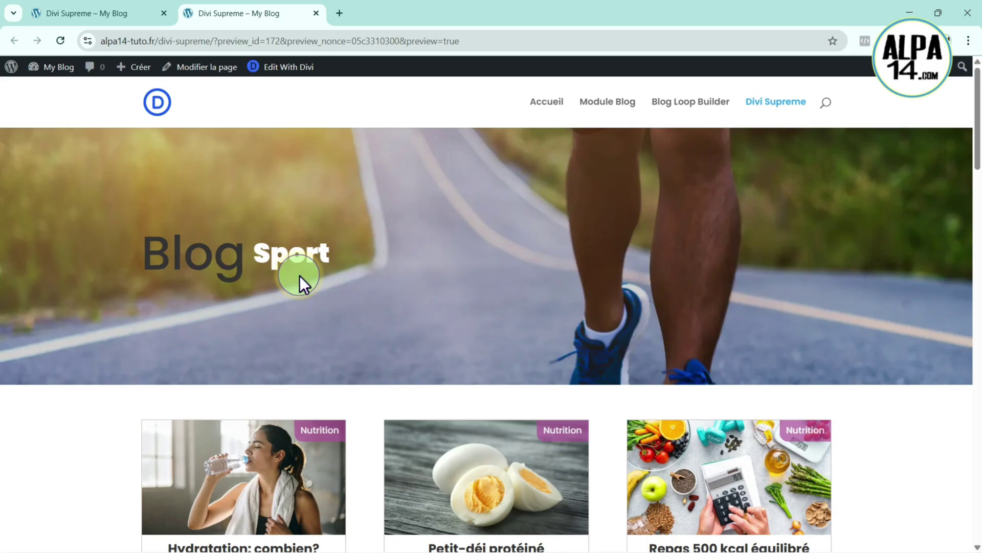
pyautogui.scroll(-5, 738, 330)
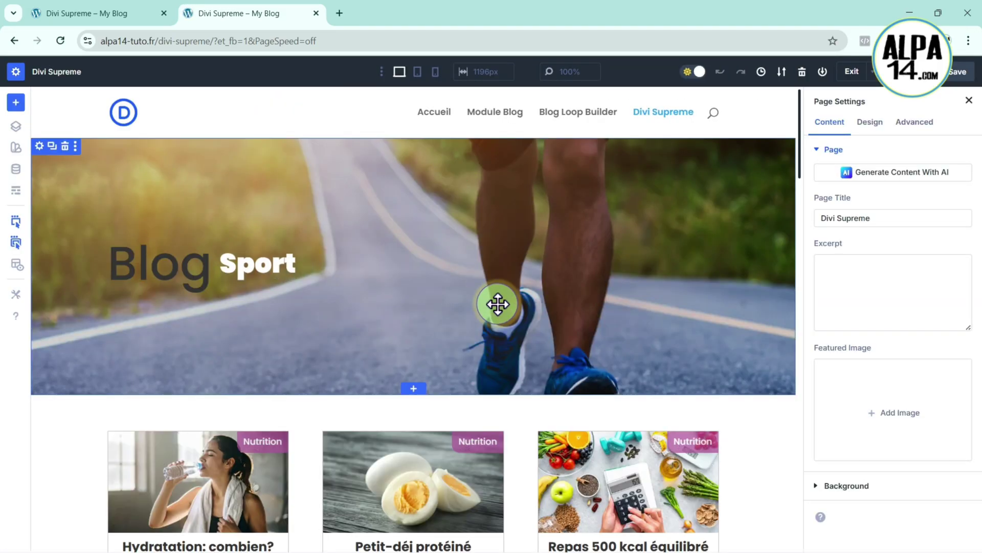
# Step: Insert a single-column row below the blog cards, above the ENTRAÎNEMENT section
pyautogui.scroll(-10, 498, 307)
pyautogui.scroll(-1, 498, 307)
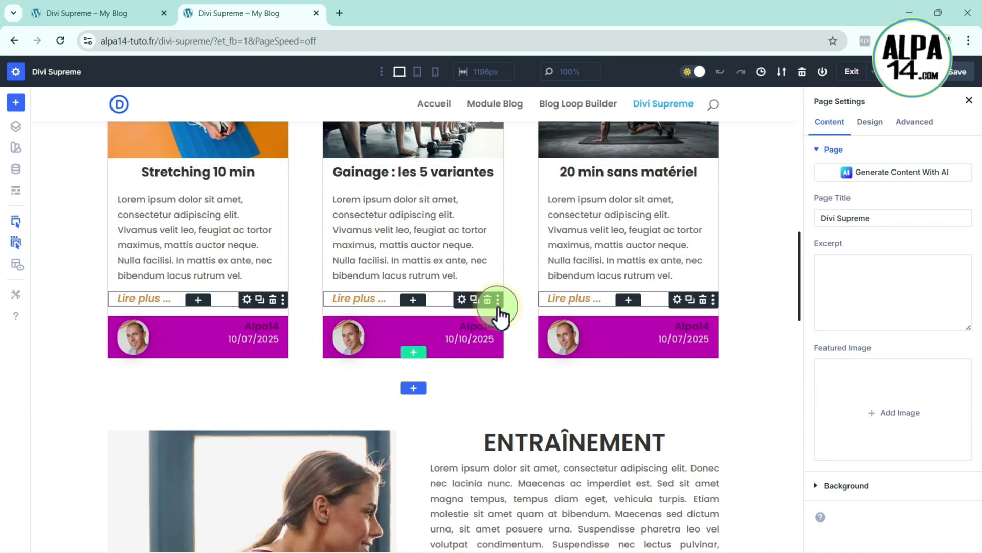
pyautogui.scroll(-1, 526, 318)
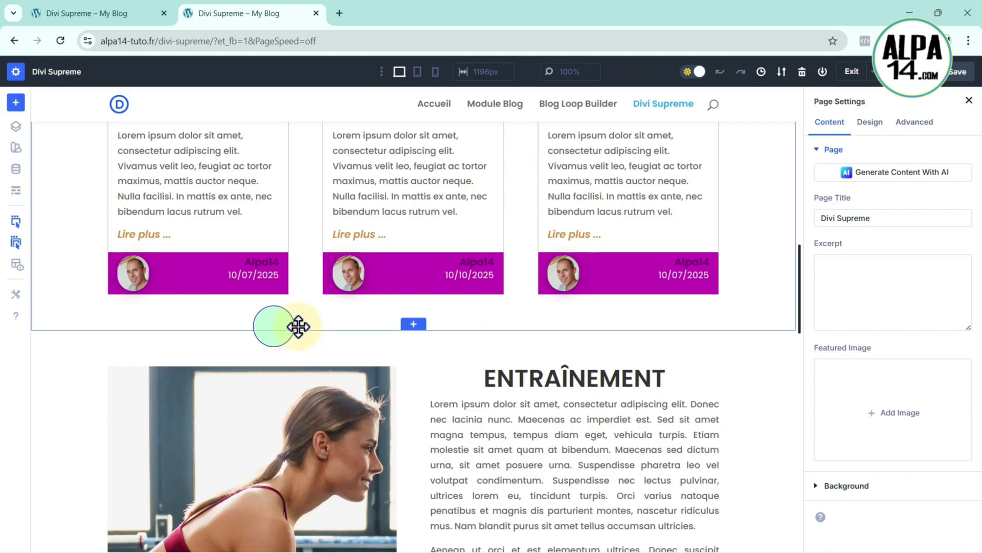
pyautogui.scroll(-3, 538, 314)
pyautogui.scroll(3, 528, 311)
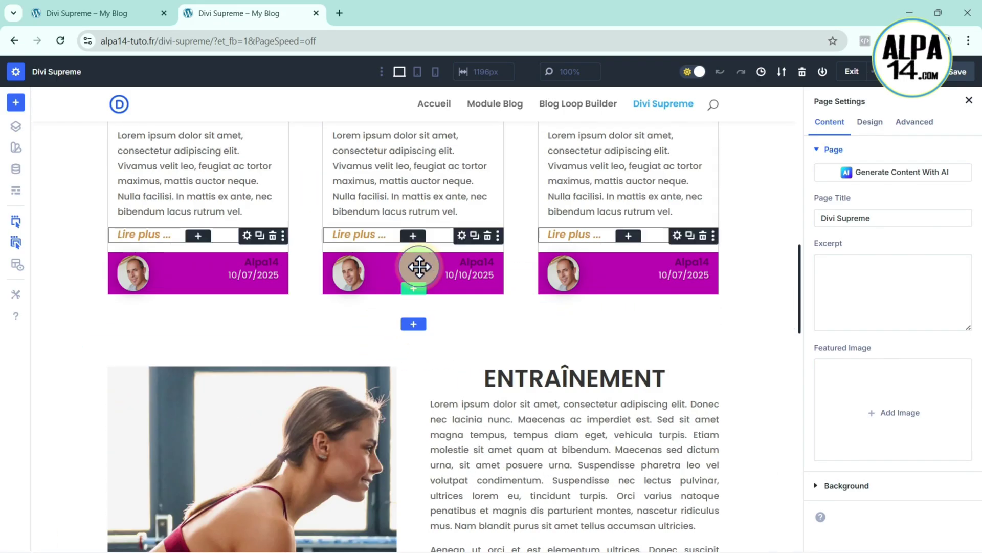
pyautogui.click(416, 294)
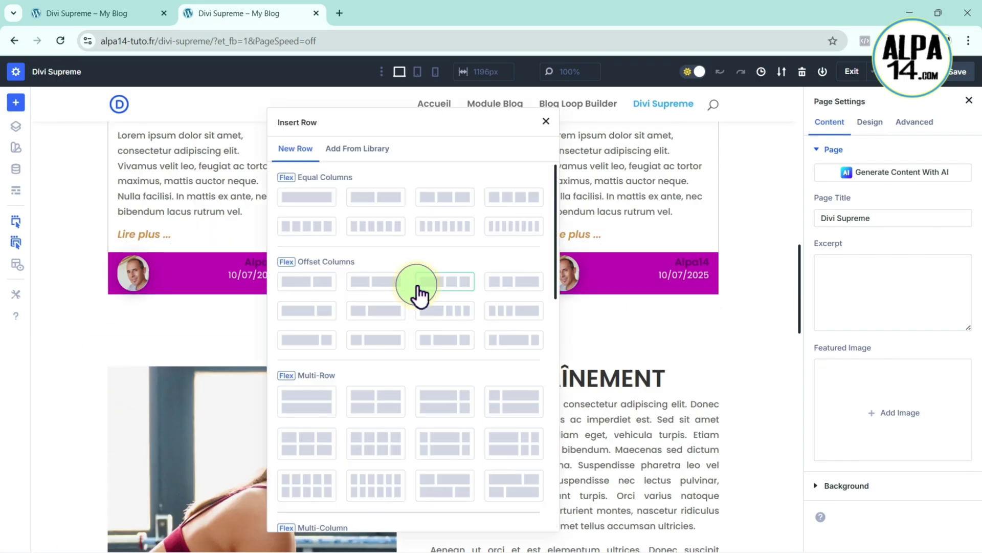
pyautogui.click(297, 197)
# Step: Add a Supreme Scroll Header Animation module to the new row
pyautogui.scroll(-4, 497, 364)
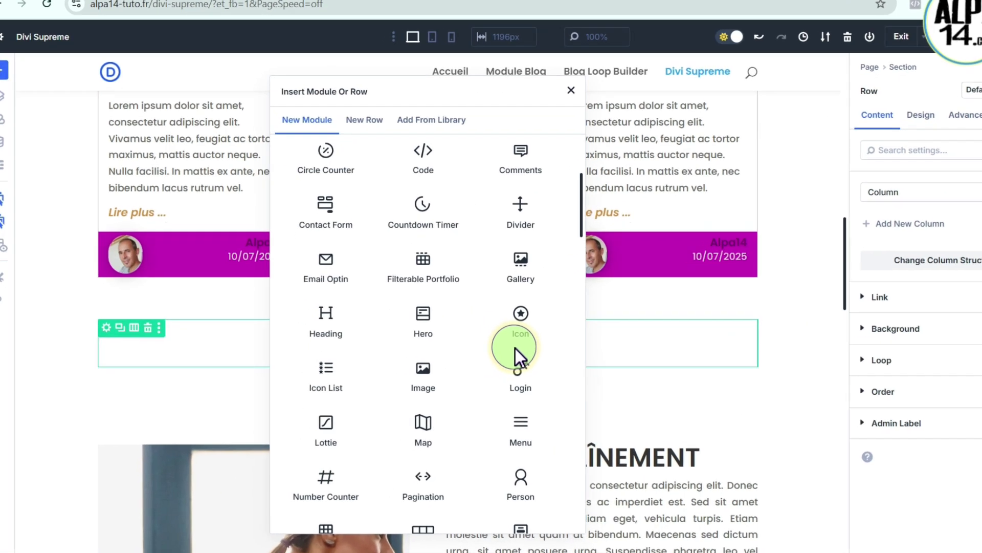
pyautogui.scroll(-12, 515, 348)
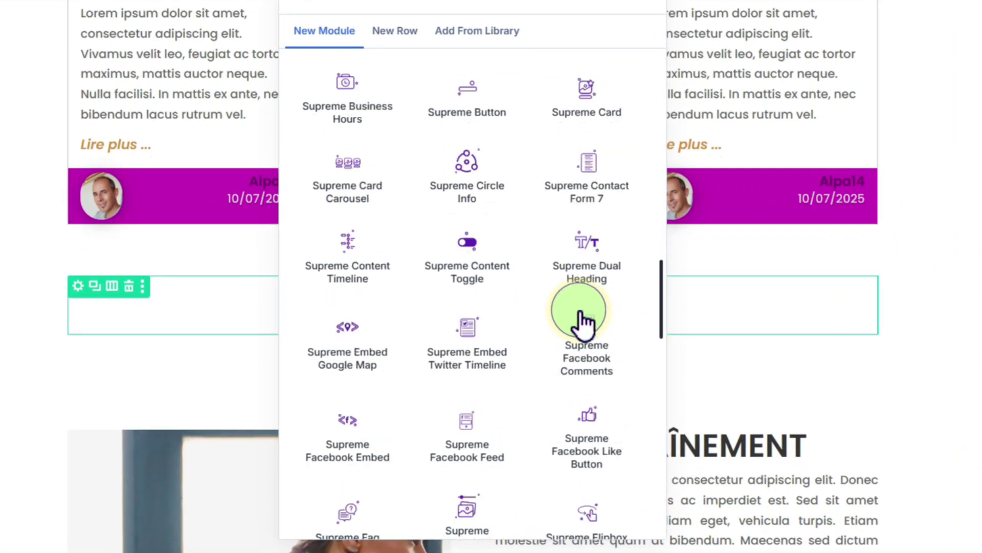
pyautogui.scroll(-10, 583, 322)
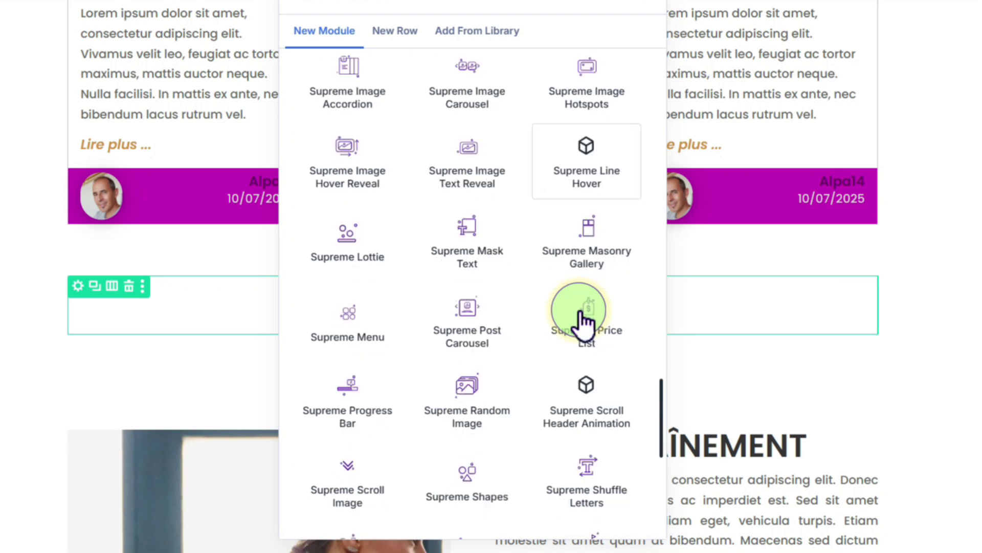
pyautogui.click(588, 405)
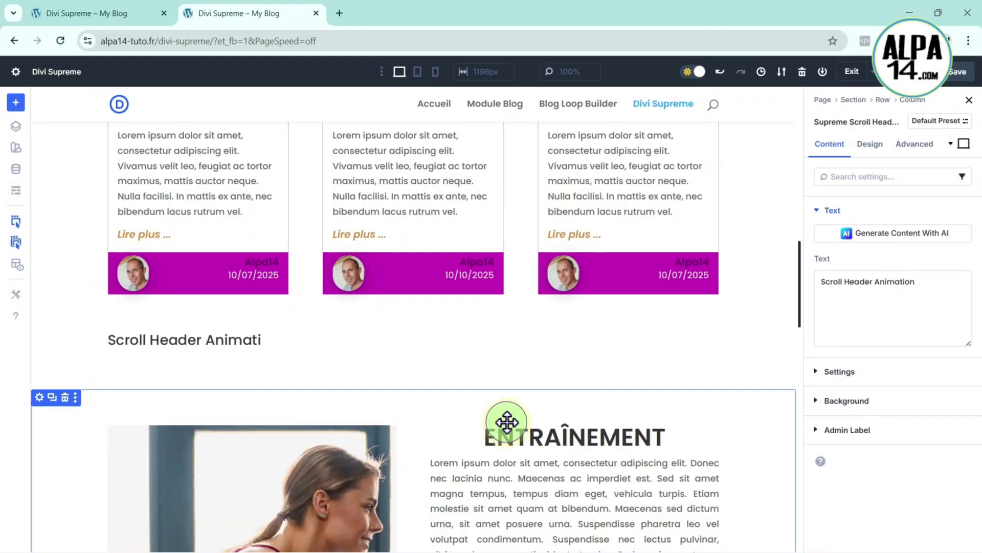
# Step: Examine how the Scroll Header Animation text reacts as the page moves up and down
pyautogui.scroll(15, 506, 412)
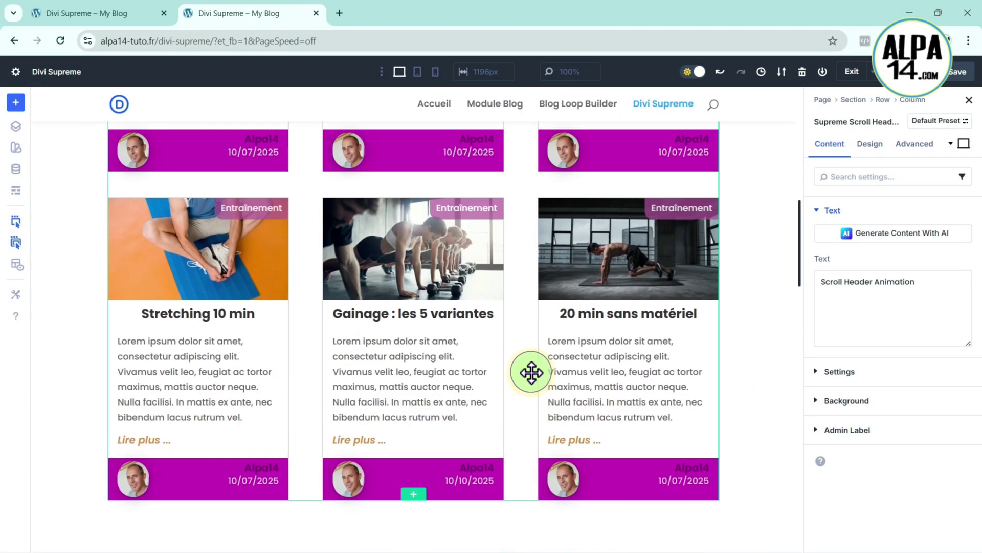
pyautogui.scroll(-10, 537, 360)
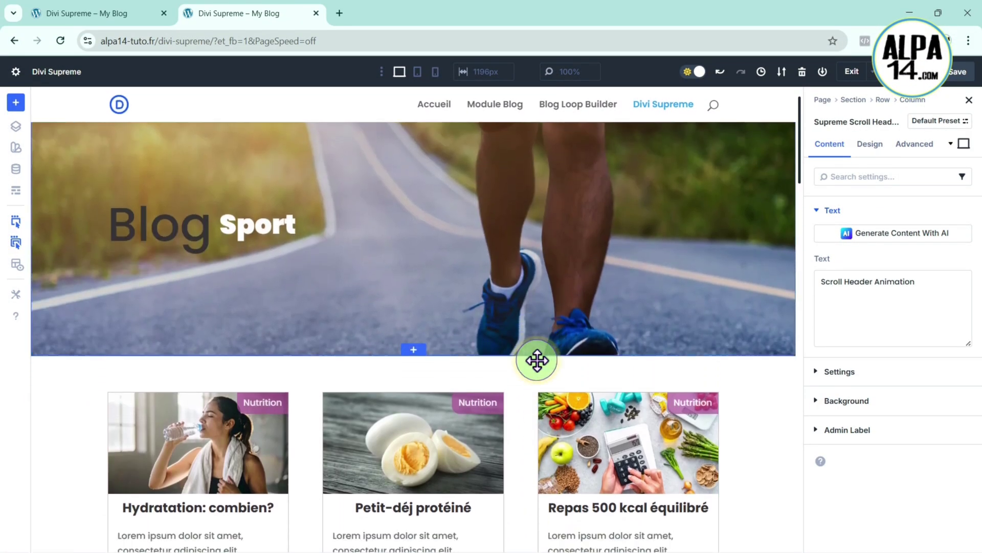
pyautogui.scroll(-4, 537, 360)
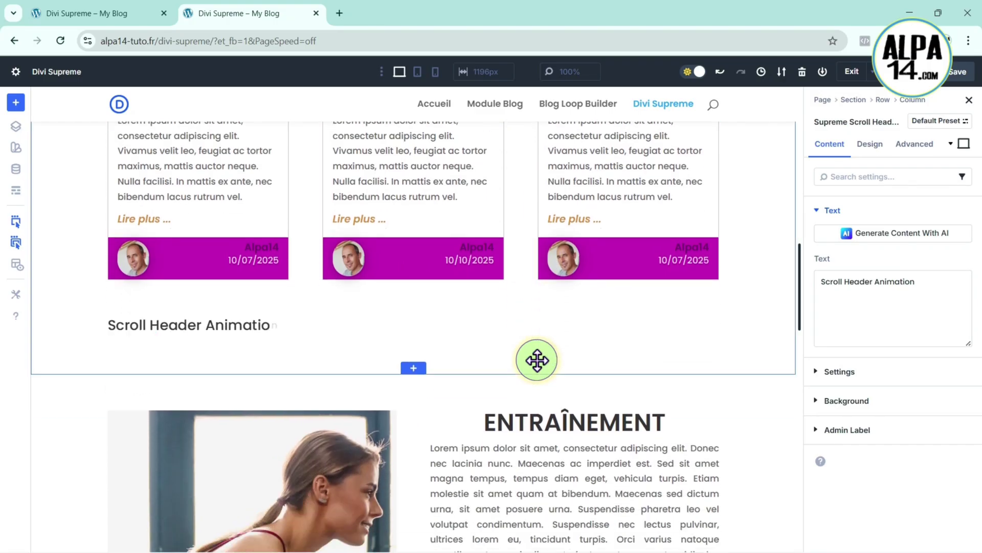
pyautogui.scroll(-10, 498, 339)
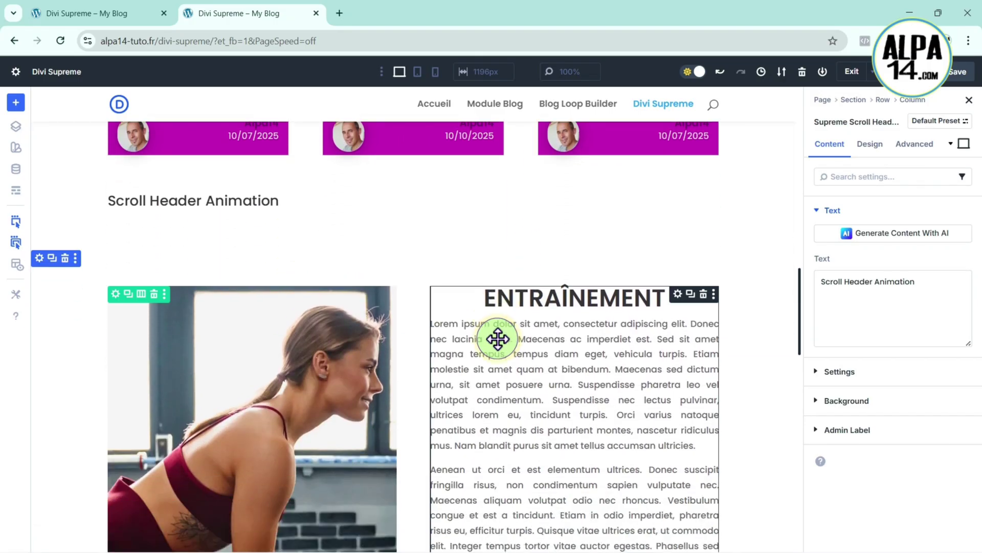
pyautogui.scroll(20, 498, 339)
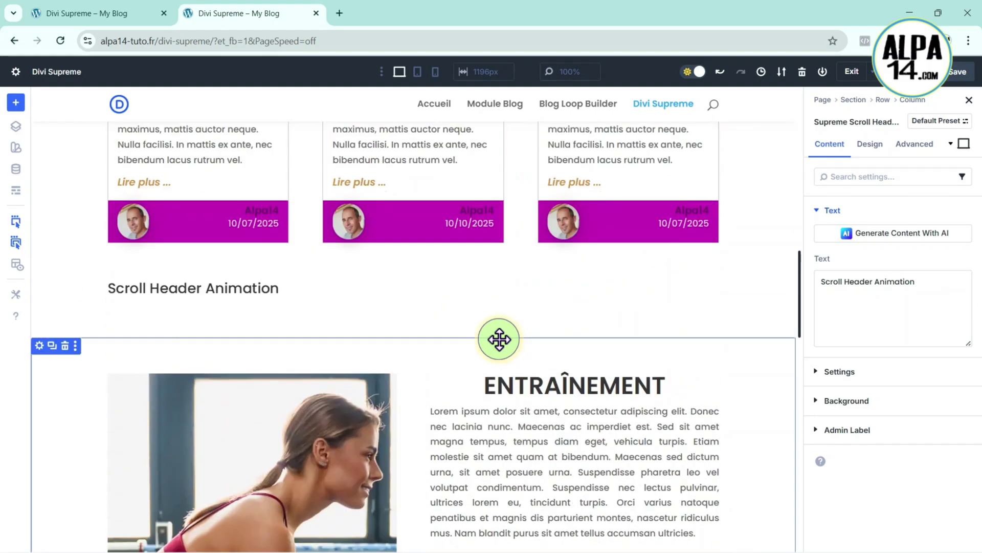
pyautogui.scroll(-18, 500, 339)
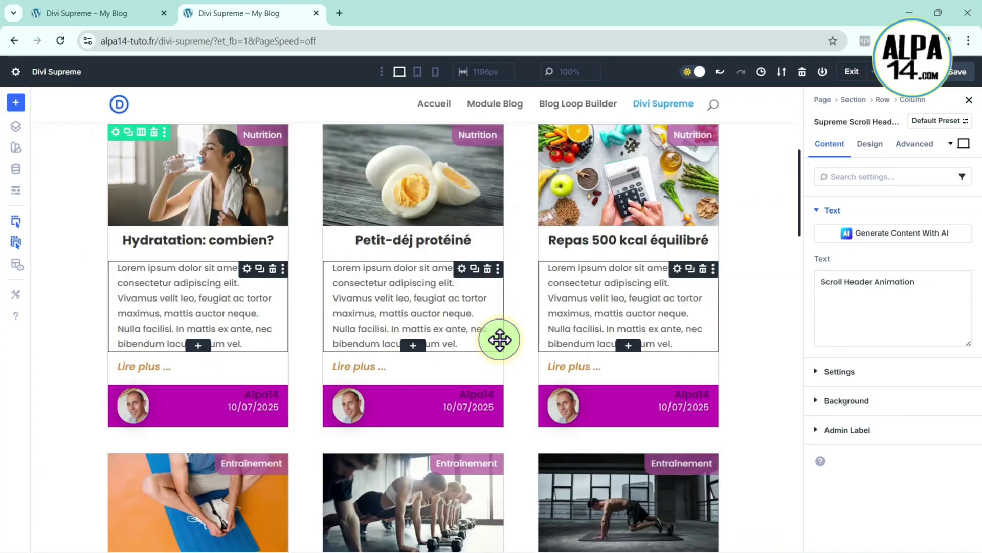
pyautogui.scroll(-2, 500, 339)
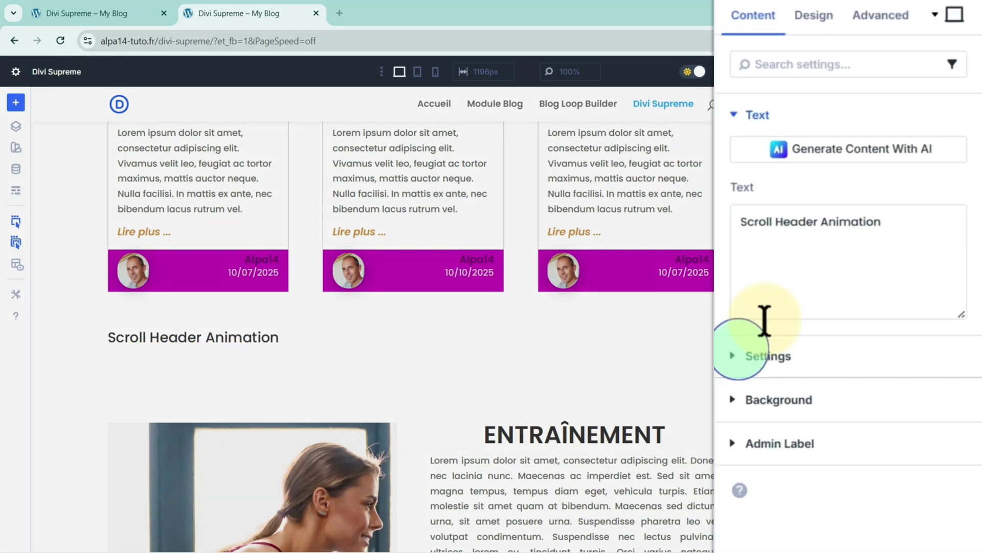
# Step: Replace the scroll header's placeholder text with Programme
pyautogui.tripleClick(895, 230)
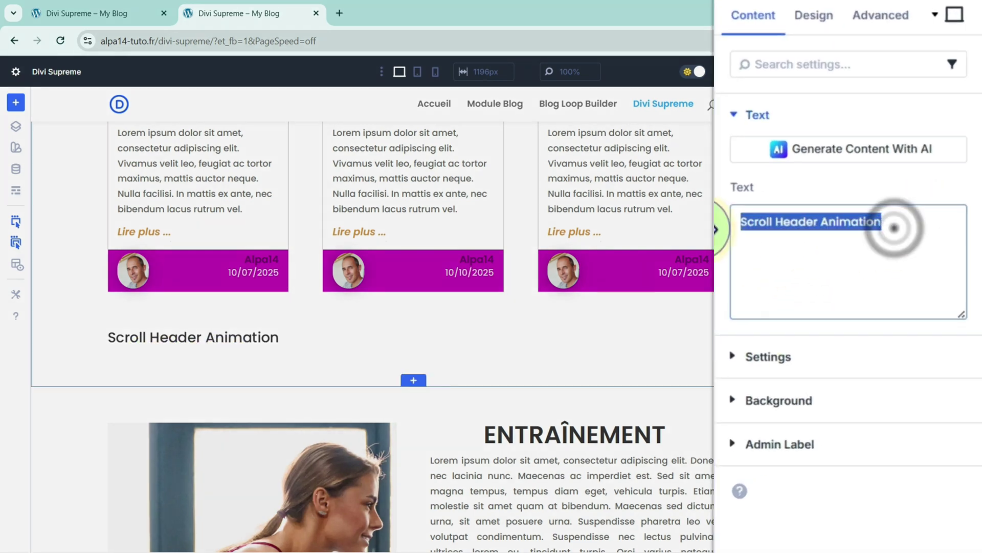
pyautogui.press('BackSpace')
pyautogui.write('P')
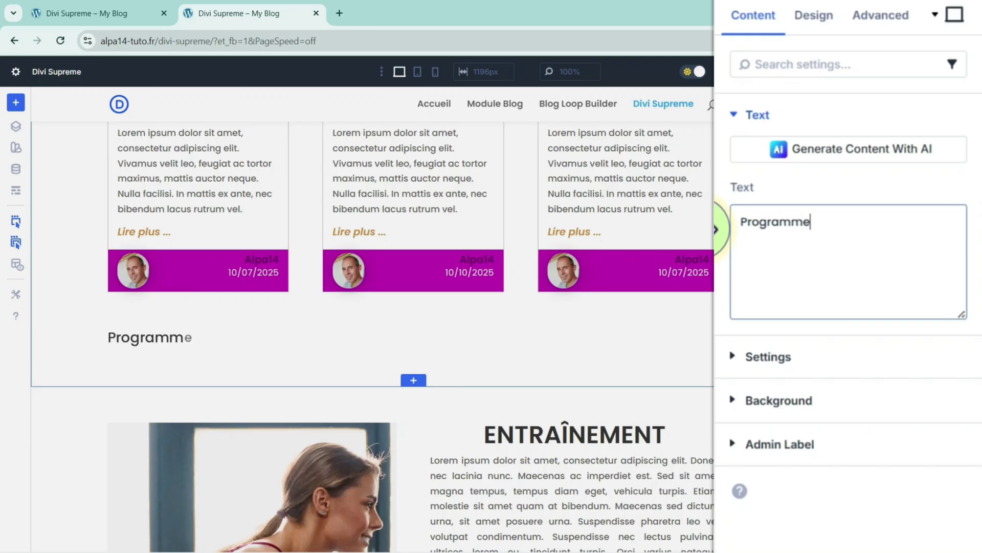
pyautogui.write('rogramme')
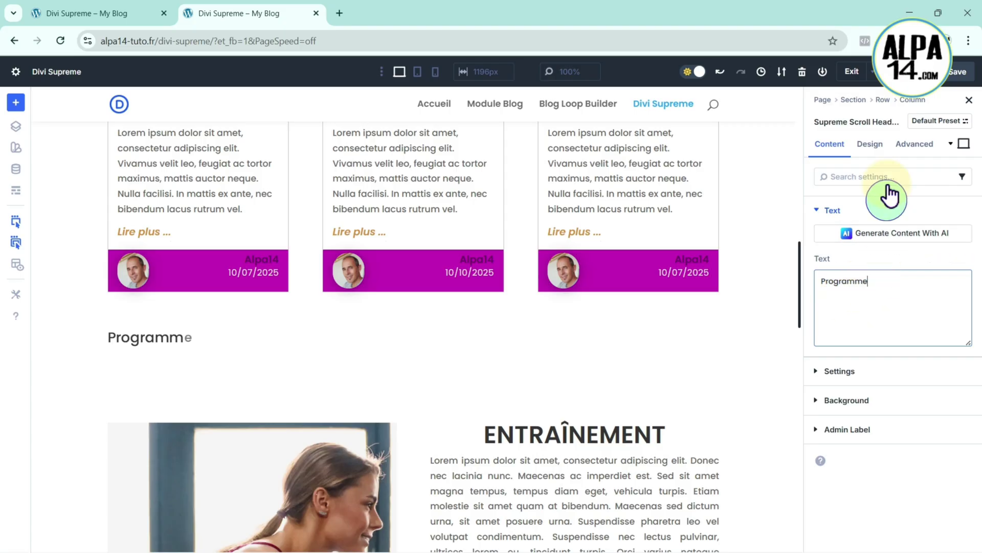
# Step: Set the Programme title's heading level to H2 and its font weight to Semi Bold
pyautogui.click(874, 146)
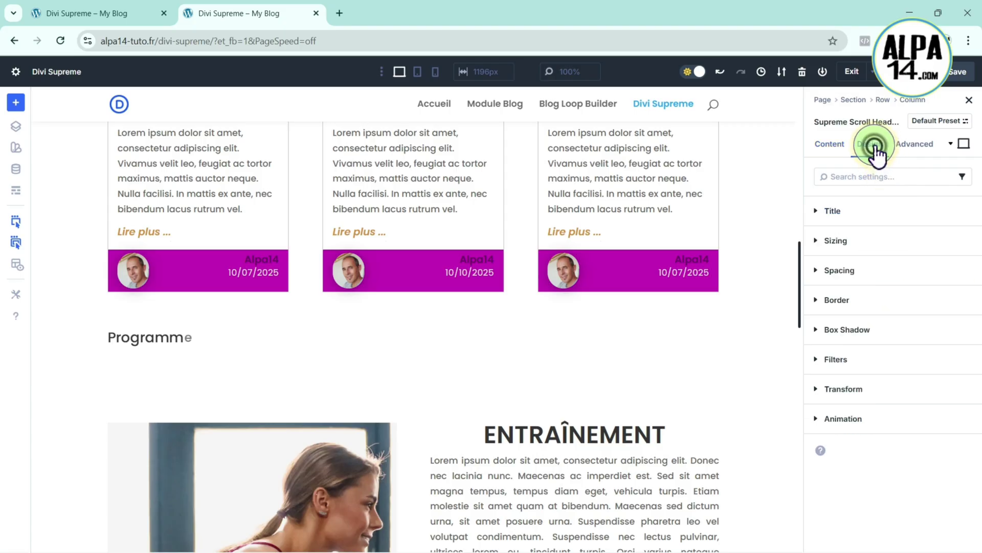
pyautogui.click(833, 212)
pyautogui.click(775, 104)
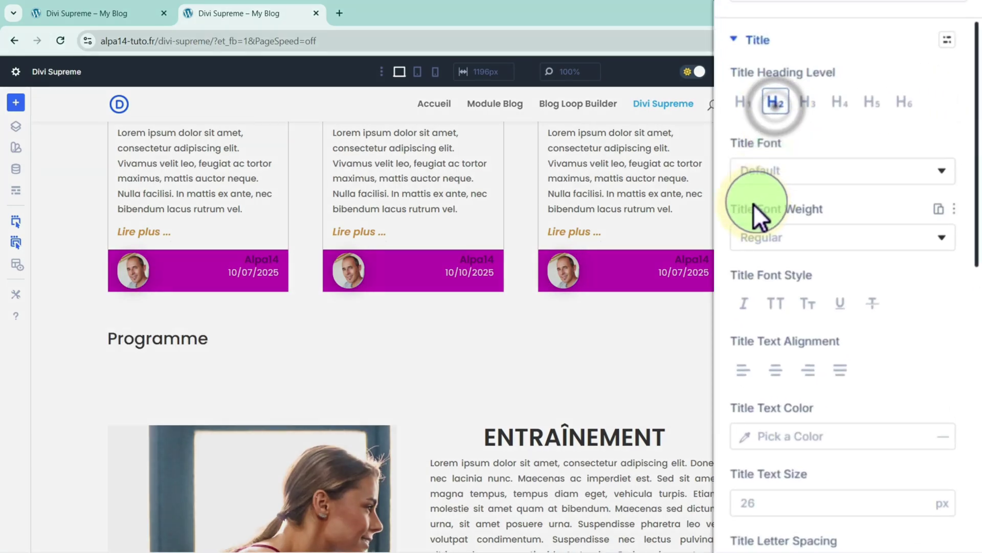
pyautogui.click(901, 255)
pyautogui.click(877, 340)
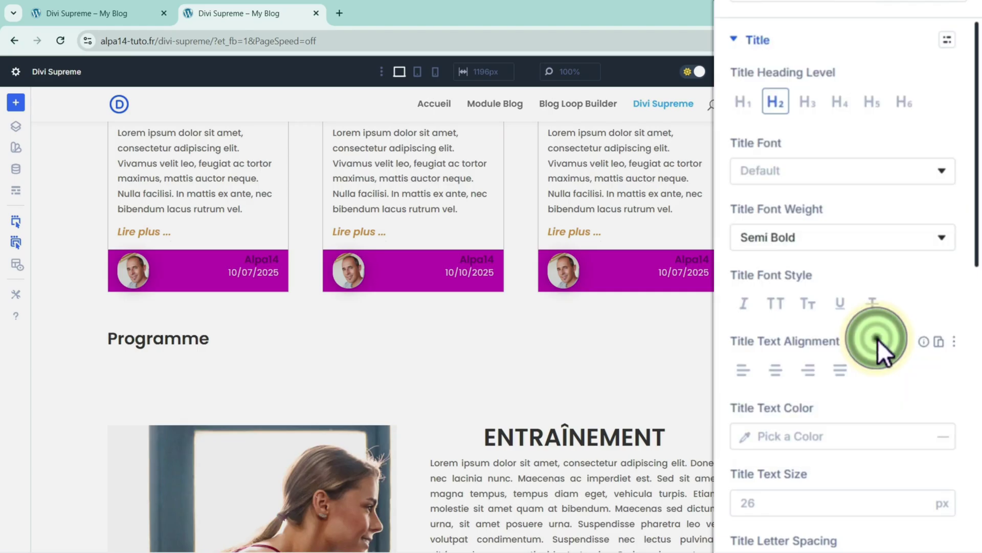
# Step: Make the Programme title uppercase and centered, with a text size of 78 px
pyautogui.click(778, 304)
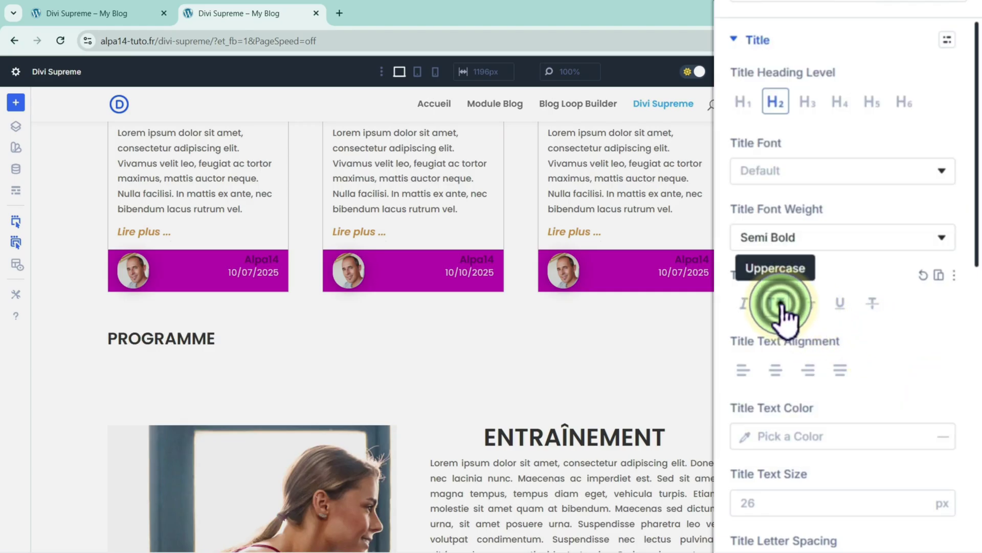
pyautogui.click(775, 371)
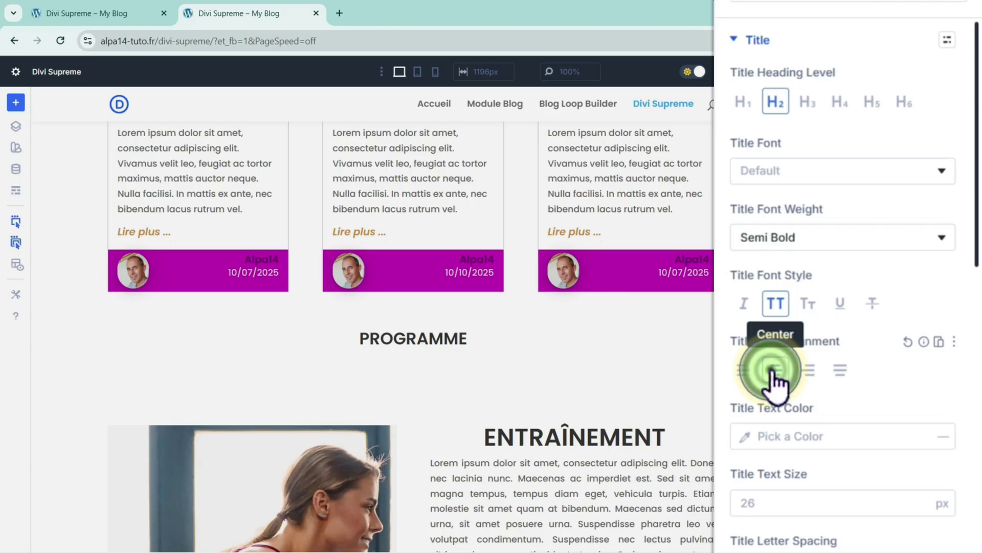
pyautogui.moveTo(782, 525); pyautogui.dragTo(830, 534)
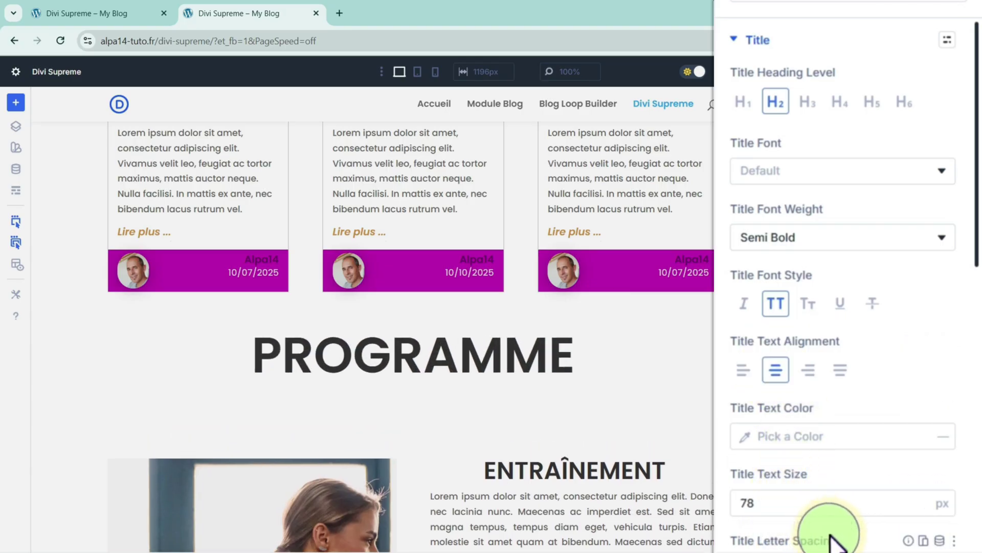
# Step: Set the Programme title's text color to the purple C411B5
pyautogui.scroll(-5, 877, 413)
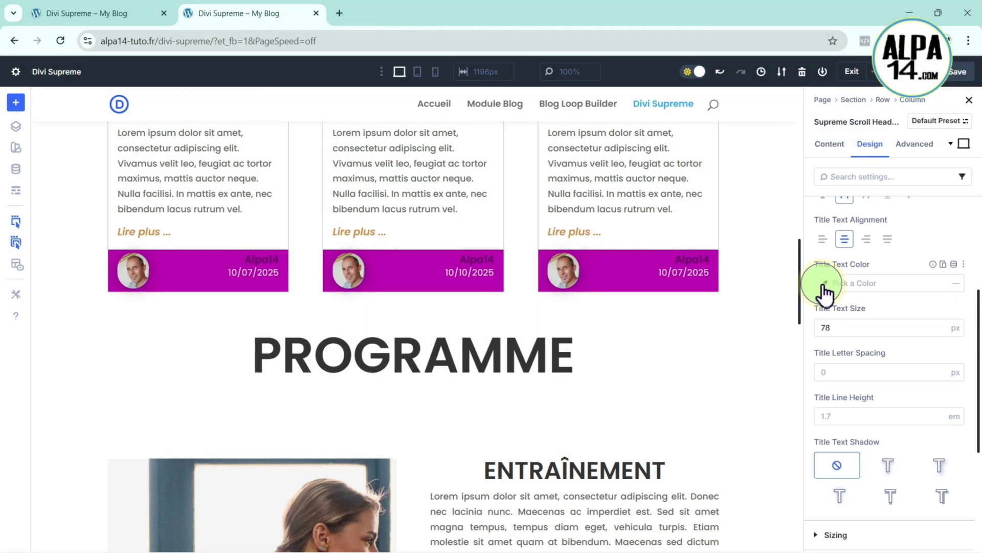
pyautogui.click(742, 148)
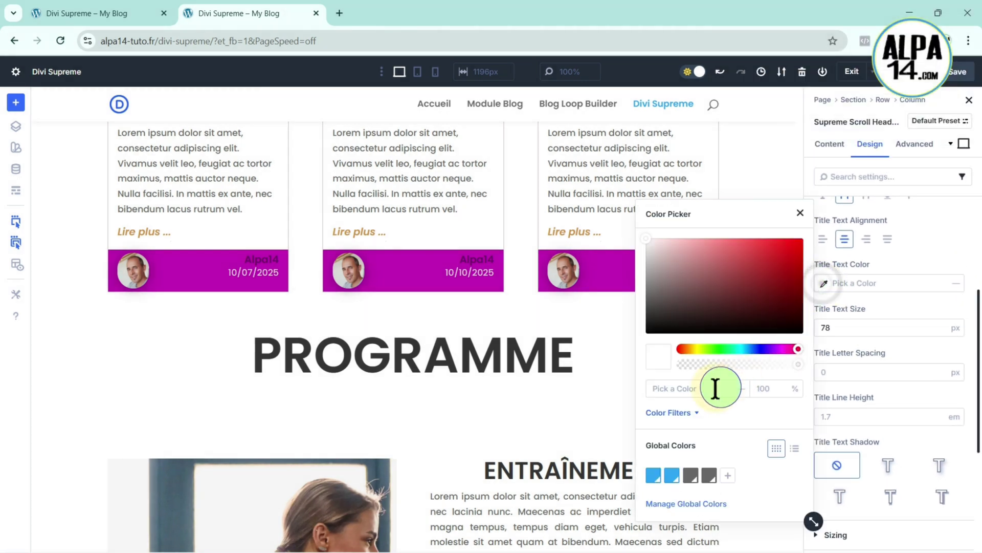
pyautogui.click(688, 390)
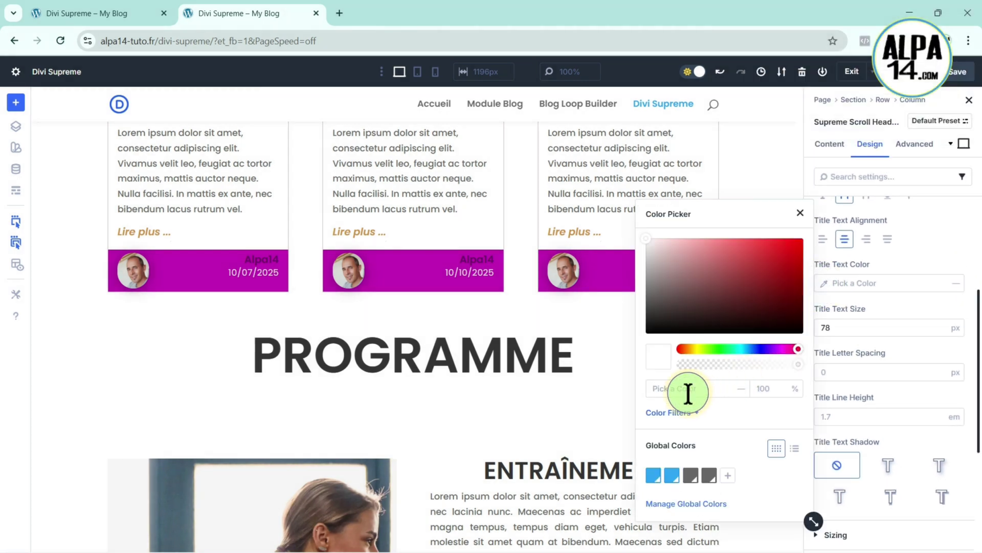
pyautogui.write('c411b5')
pyautogui.click(711, 404)
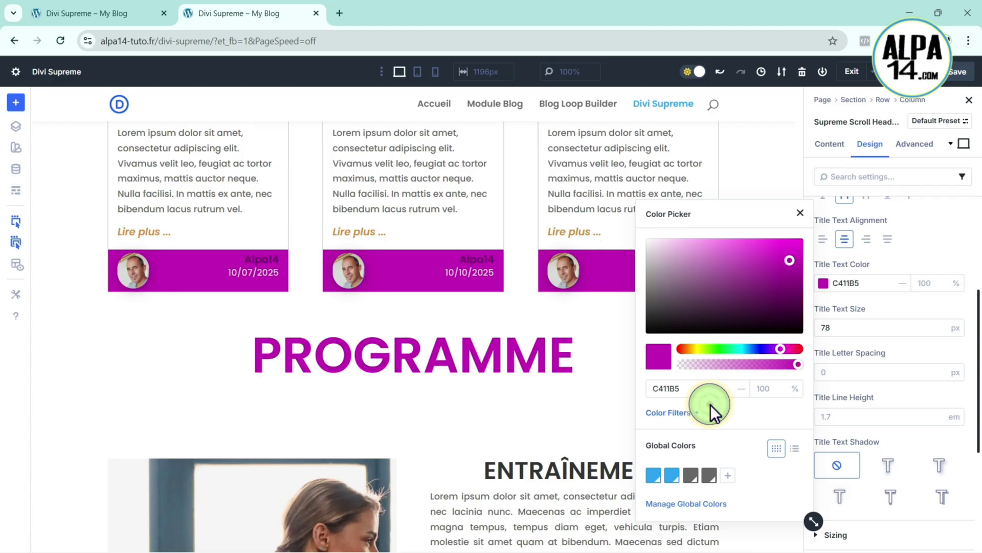
pyautogui.click(597, 388)
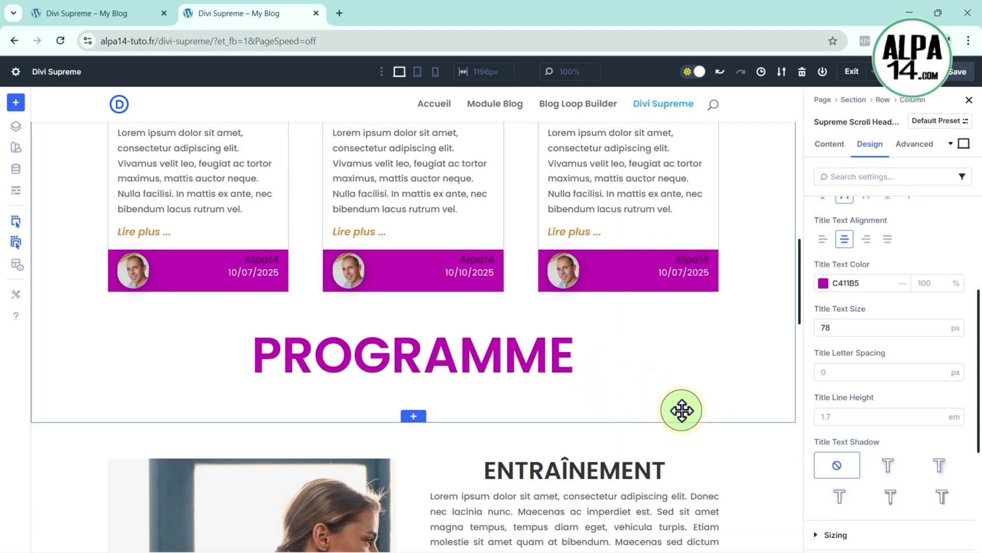
# Step: Try a soft text shadow on the Programme title and reset the shadow to None
pyautogui.scroll(-1, 873, 454)
pyautogui.click(843, 433)
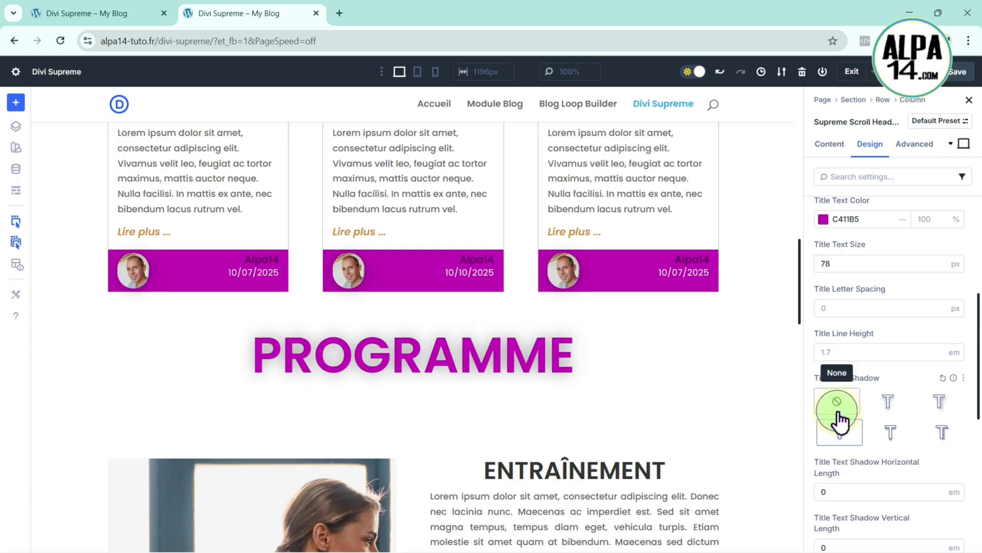
pyautogui.click(838, 402)
pyautogui.scroll(3, 836, 401)
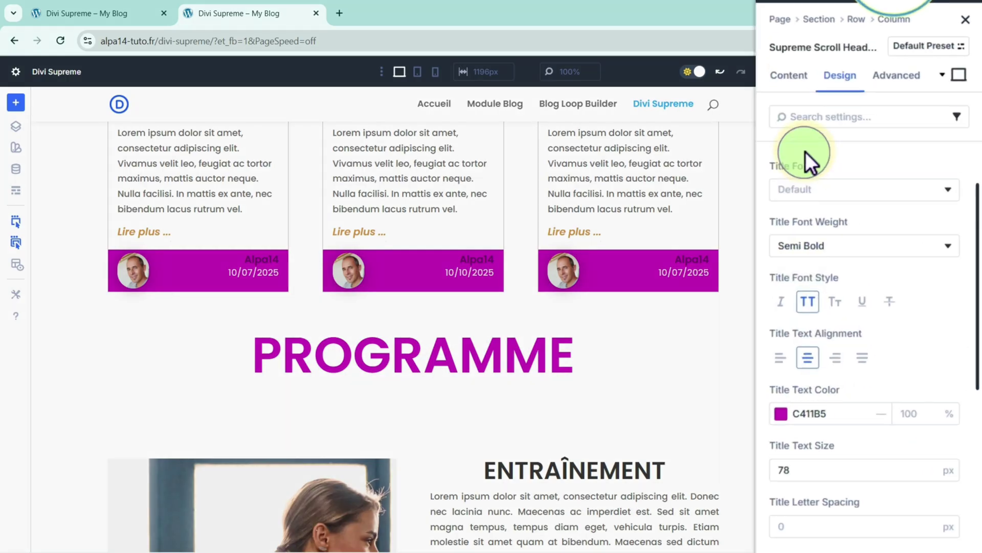
# Step: Set the Programme title's animation effect to Split Merge and preview it while scrolling the page
pyautogui.click(829, 144)
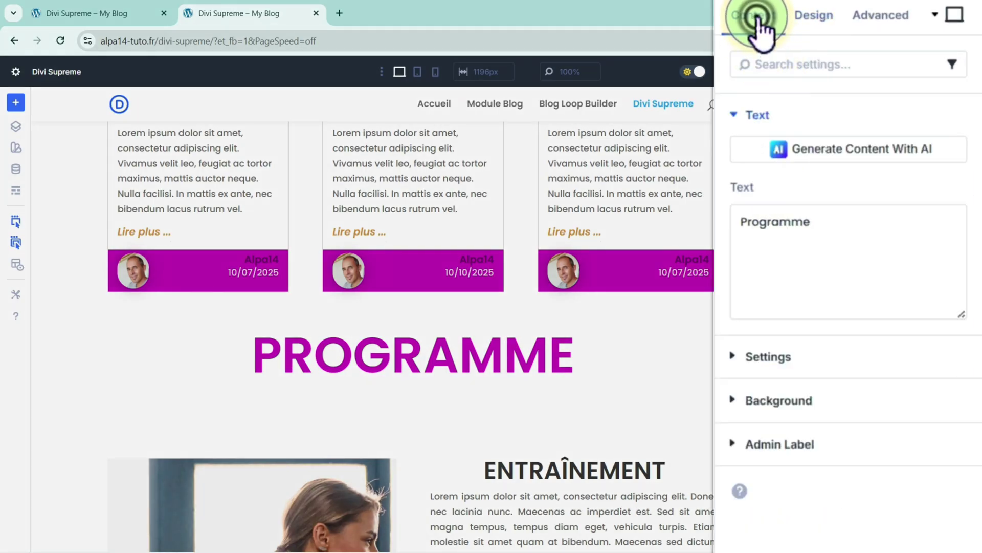
pyautogui.click(739, 359)
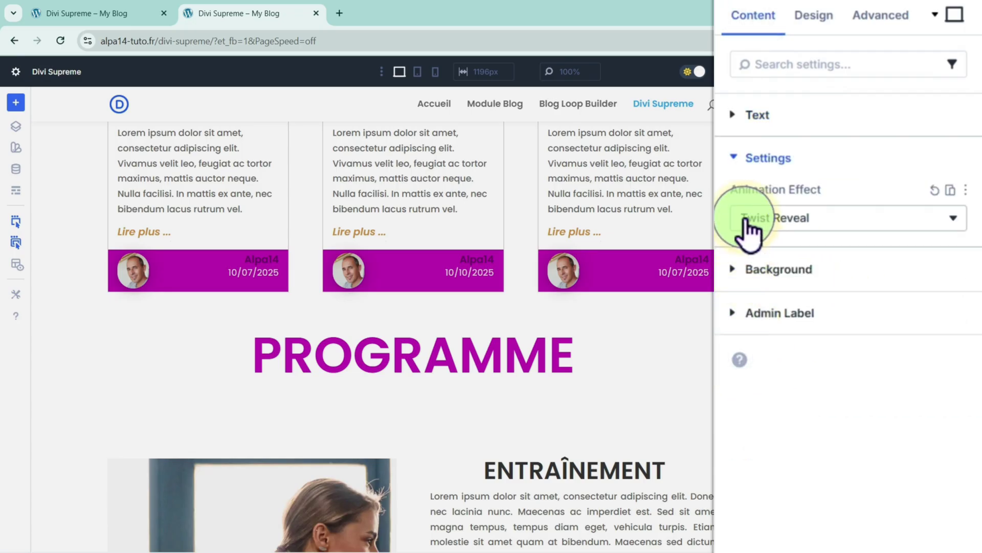
pyautogui.click(951, 222)
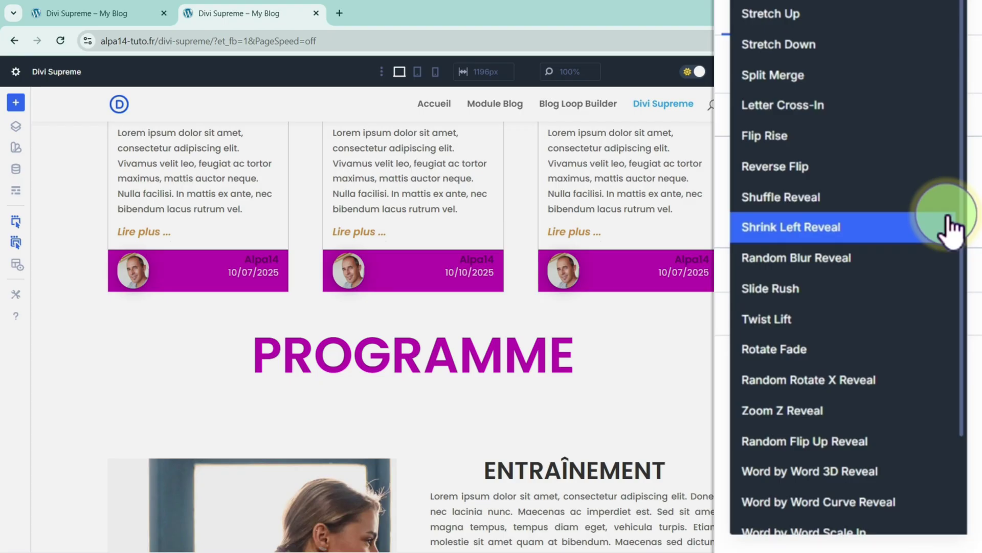
pyautogui.click(809, 77)
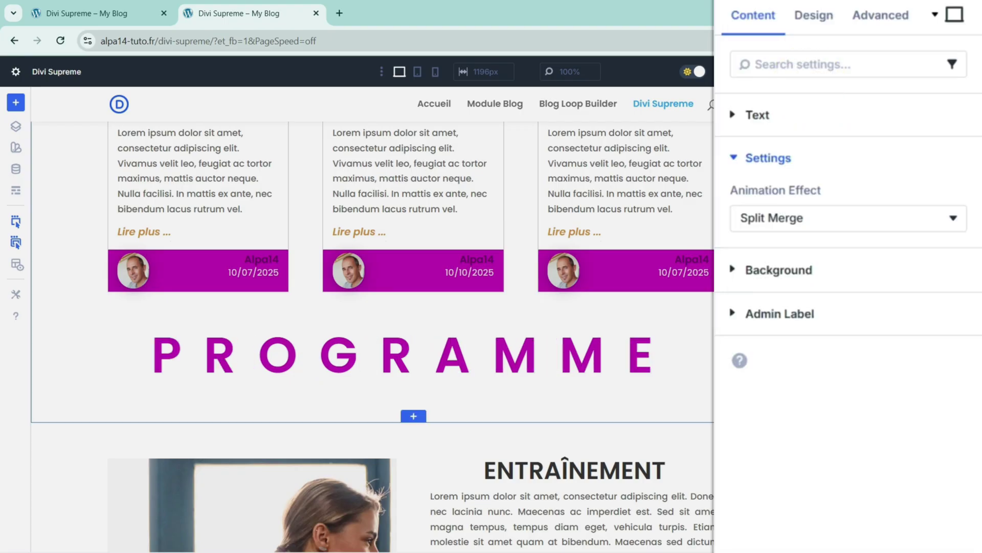
pyautogui.scroll(8, 772, 259)
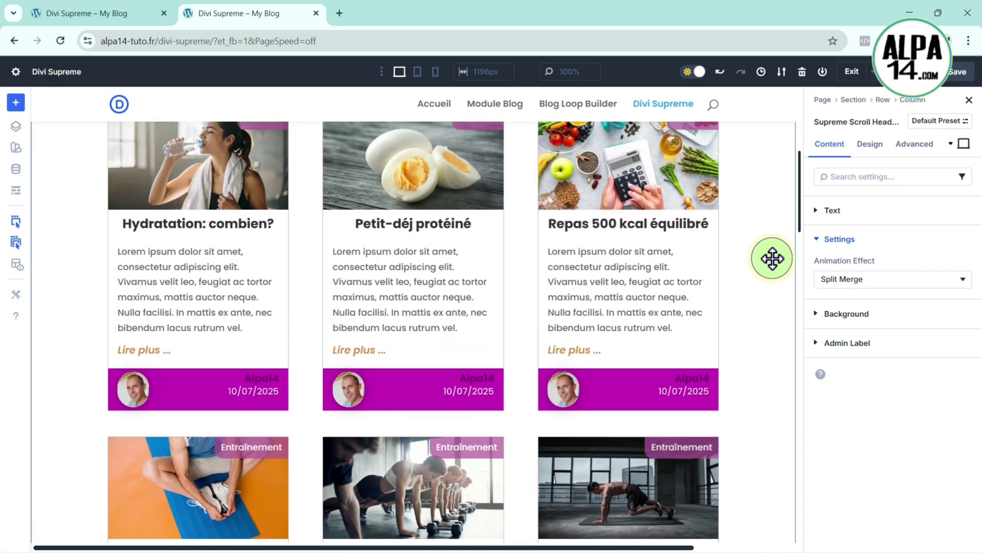
pyautogui.scroll(-10, 772, 258)
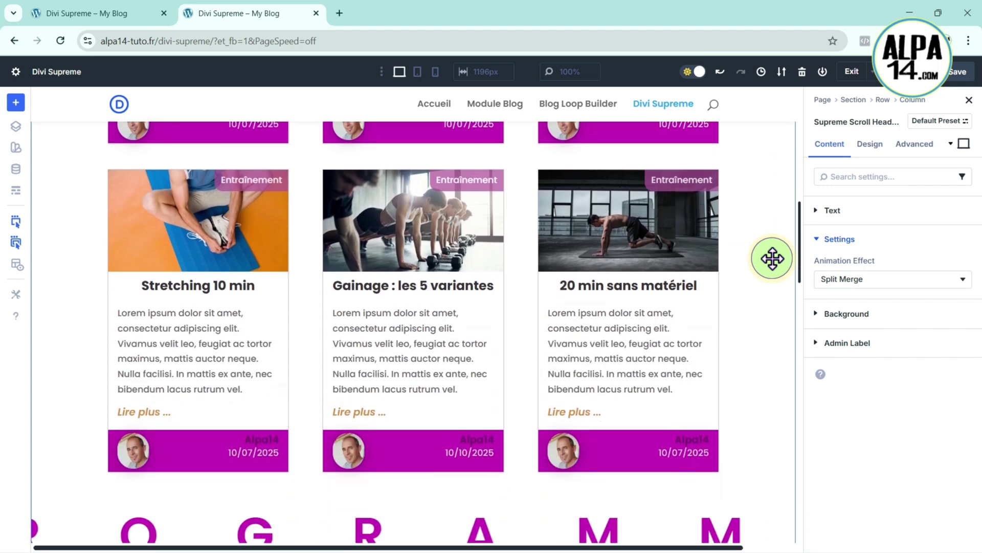
pyautogui.scroll(5, 772, 261)
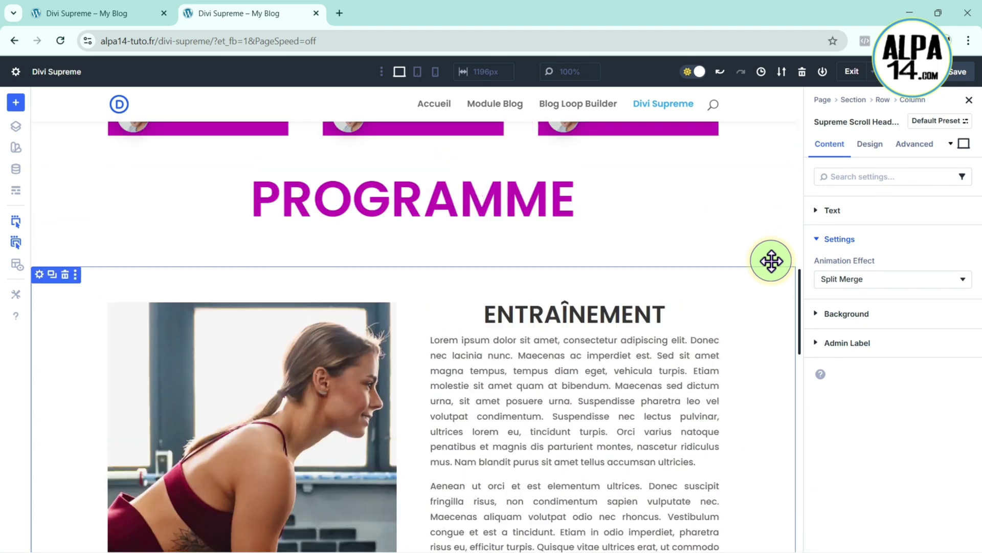
pyautogui.scroll(-3, 771, 261)
pyautogui.scroll(4, 771, 261)
pyautogui.scroll(-2, 771, 261)
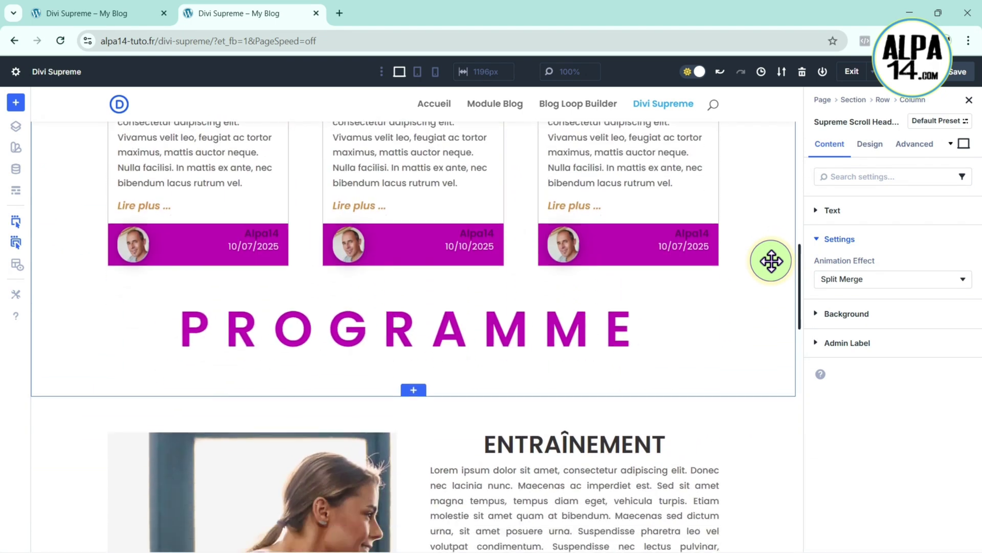
# Step: Try the Shuffle Reveal and Slide Rush animation effects on the Programme title
pyautogui.click(961, 282)
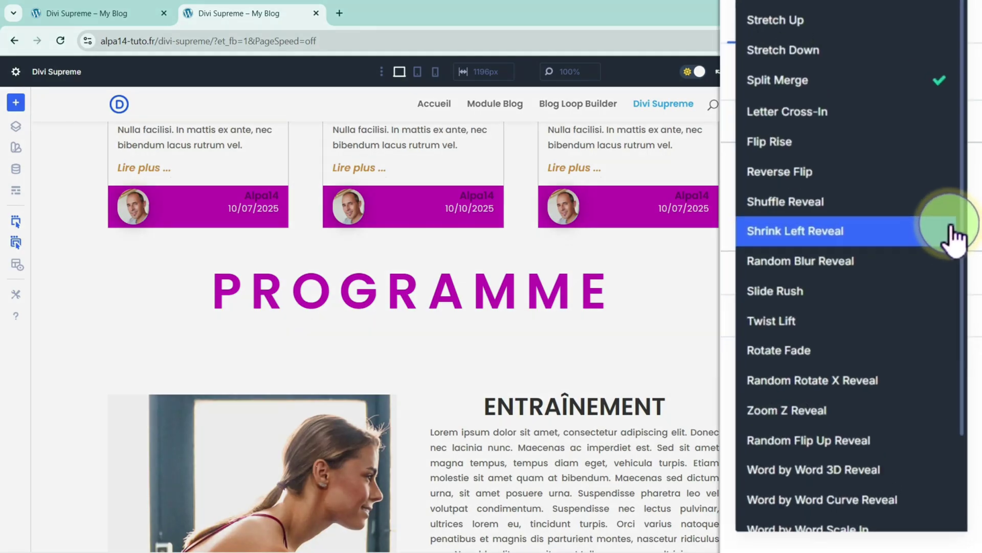
pyautogui.click(831, 198)
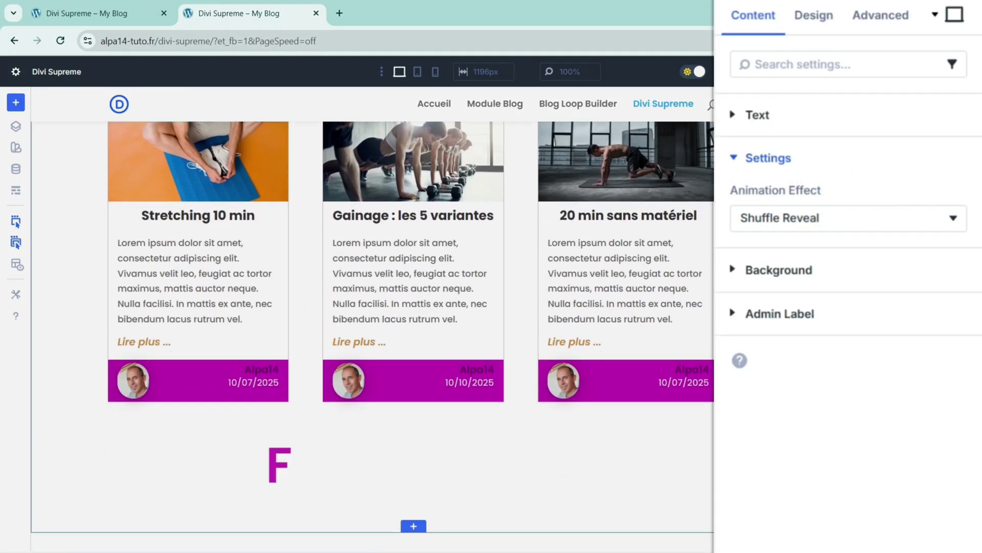
pyautogui.click(861, 220)
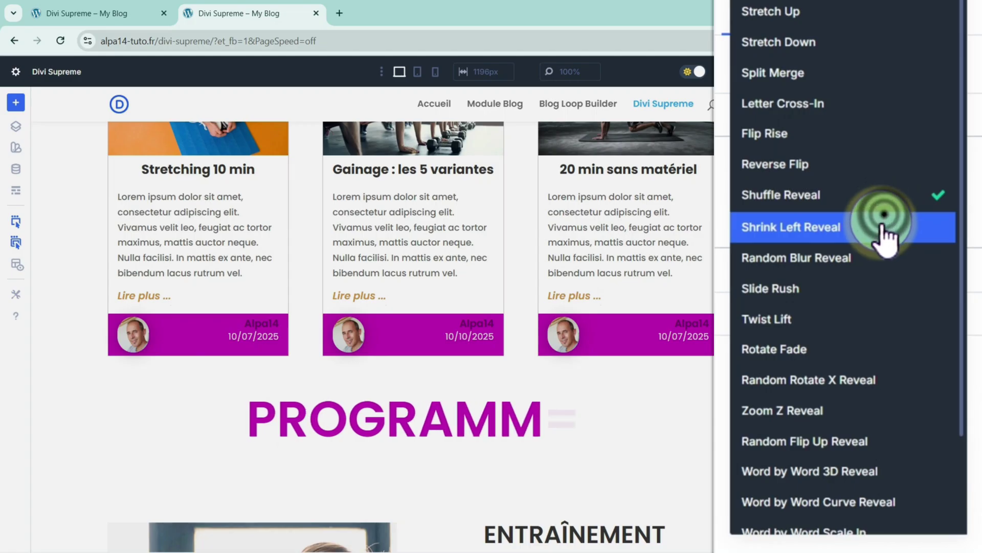
pyautogui.click(799, 289)
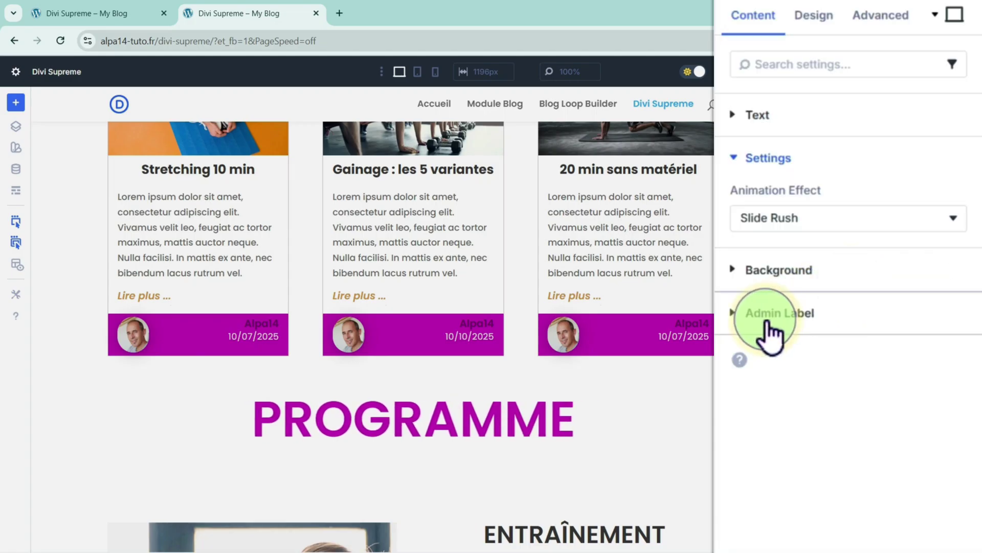
# Step: Try the Word by Word 3D Reveal animation effect on the Programme title and preview it while scrolling
pyautogui.click(914, 220)
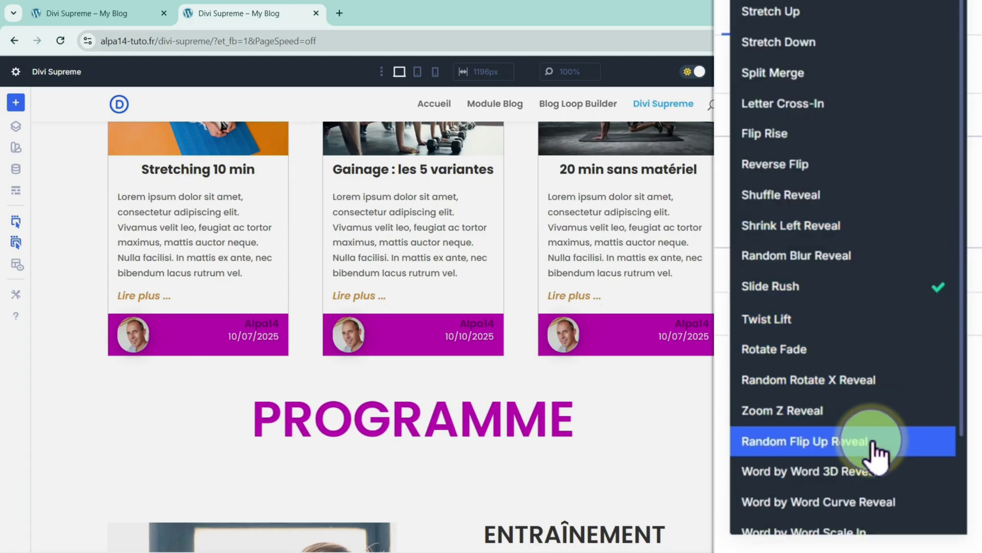
pyautogui.click(864, 470)
pyautogui.scroll(8, 713, 197)
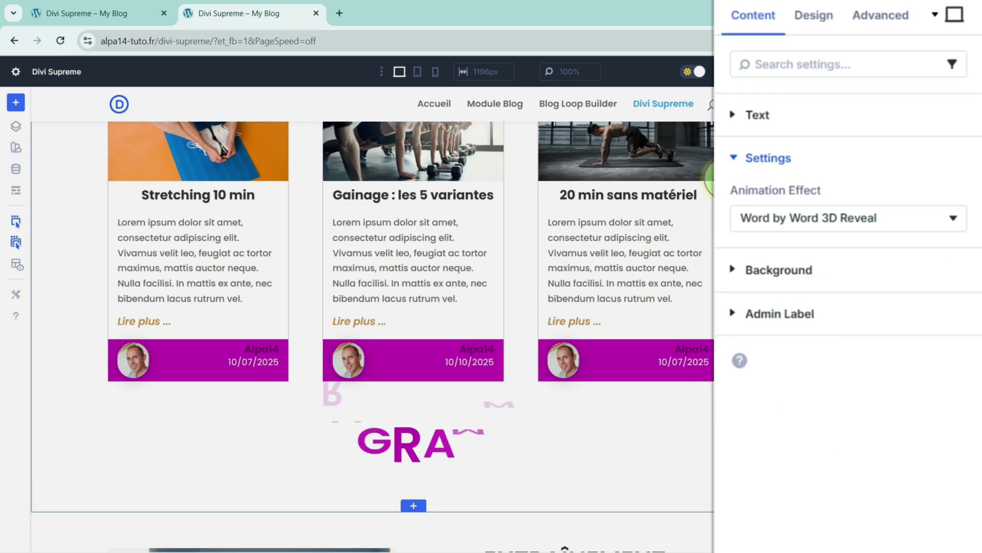
pyautogui.scroll(-7, 714, 197)
pyautogui.scroll(-5, 711, 197)
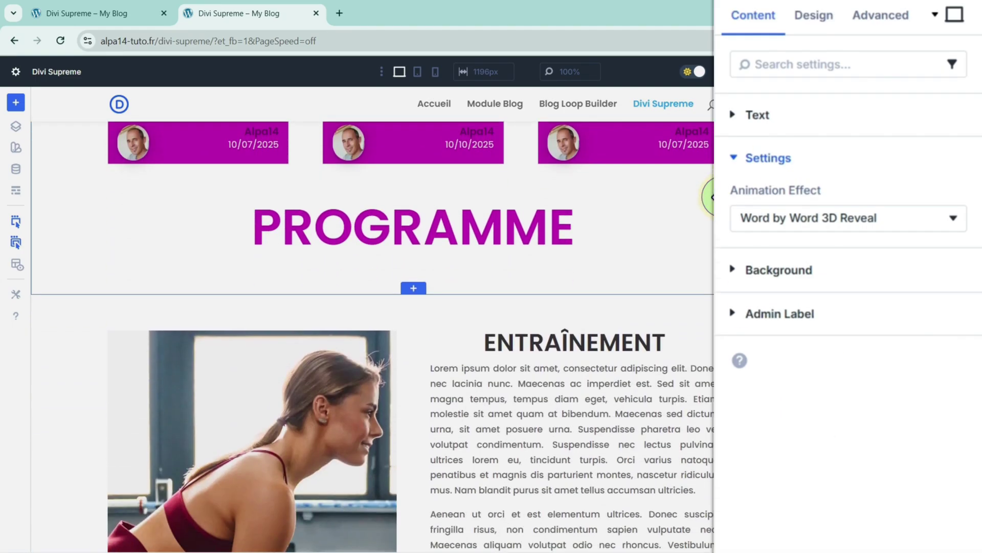
pyautogui.scroll(6, 712, 197)
pyautogui.scroll(-6, 712, 197)
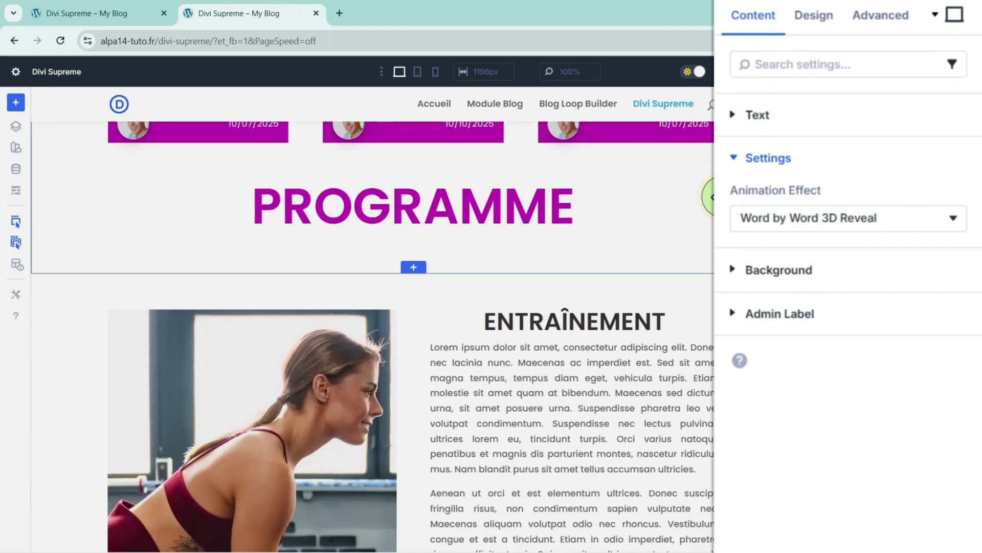
pyautogui.scroll(-1, 713, 197)
# Step: Switch the Programme title's animation effect back to Split Merge, check it on scroll, and save the page
pyautogui.click(911, 216)
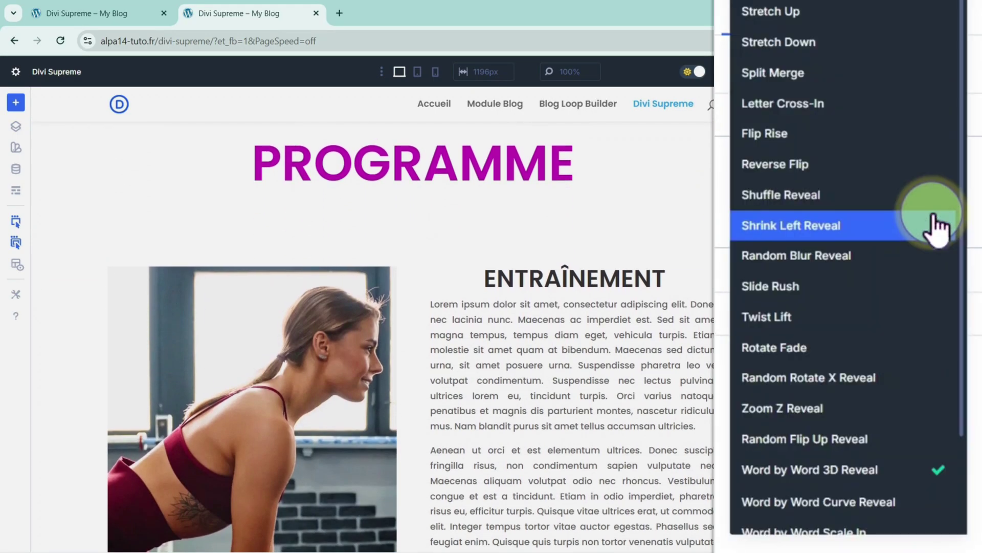
pyautogui.click(811, 81)
pyautogui.scroll(7, 736, 246)
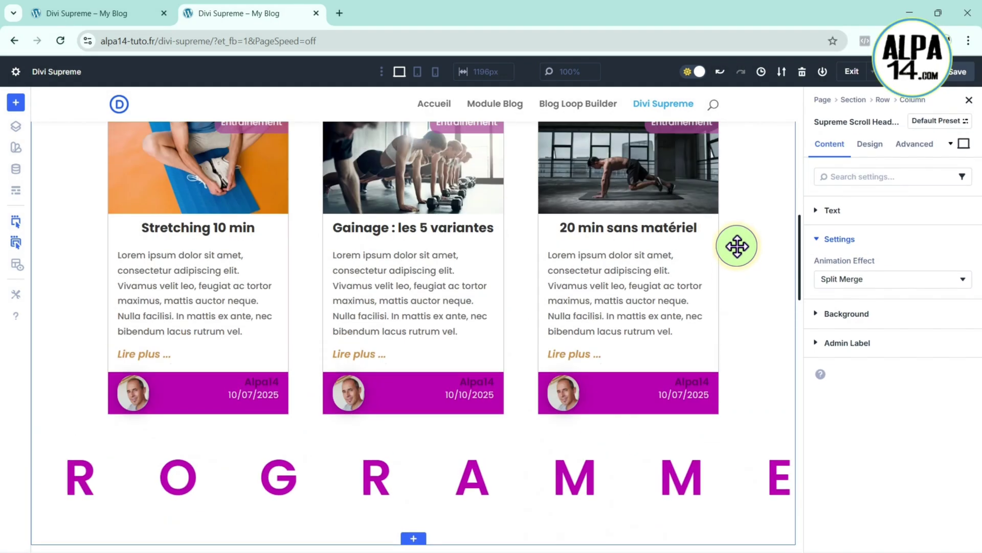
pyautogui.scroll(2, 737, 246)
pyautogui.scroll(-7, 737, 246)
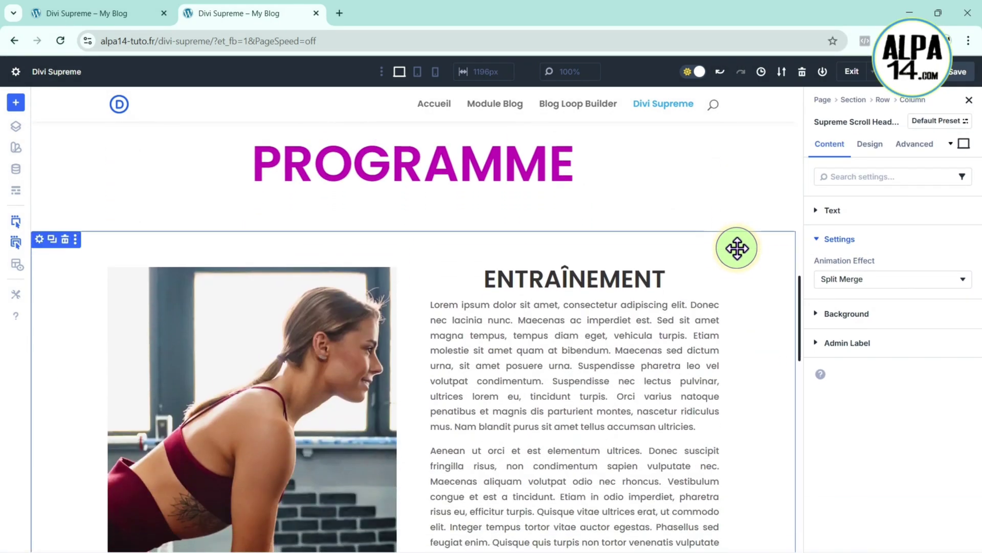
pyautogui.scroll(3, 737, 246)
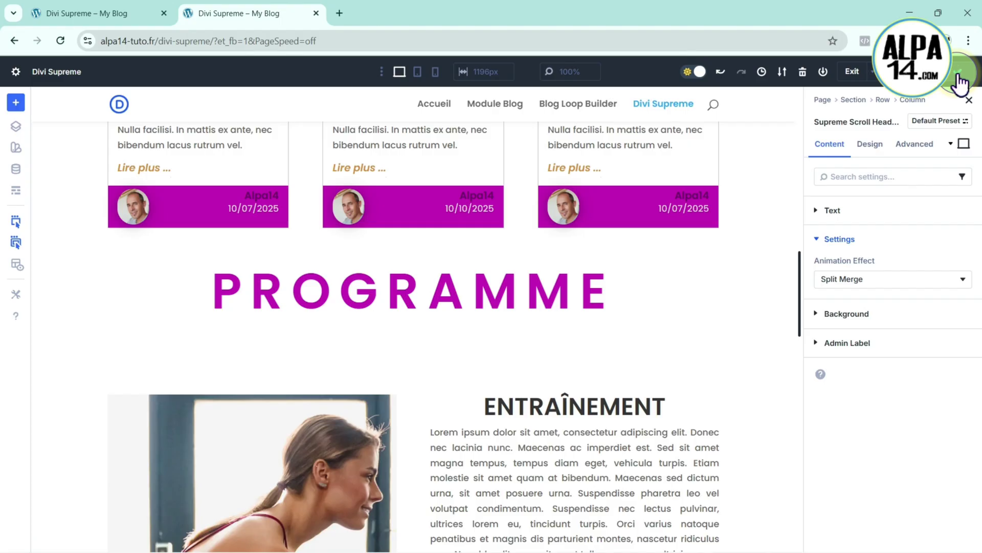
# Step: Open the page preview and examine the banner headline, the Lire plus links and the Programme heading's scroll animation
pyautogui.click(907, 80)
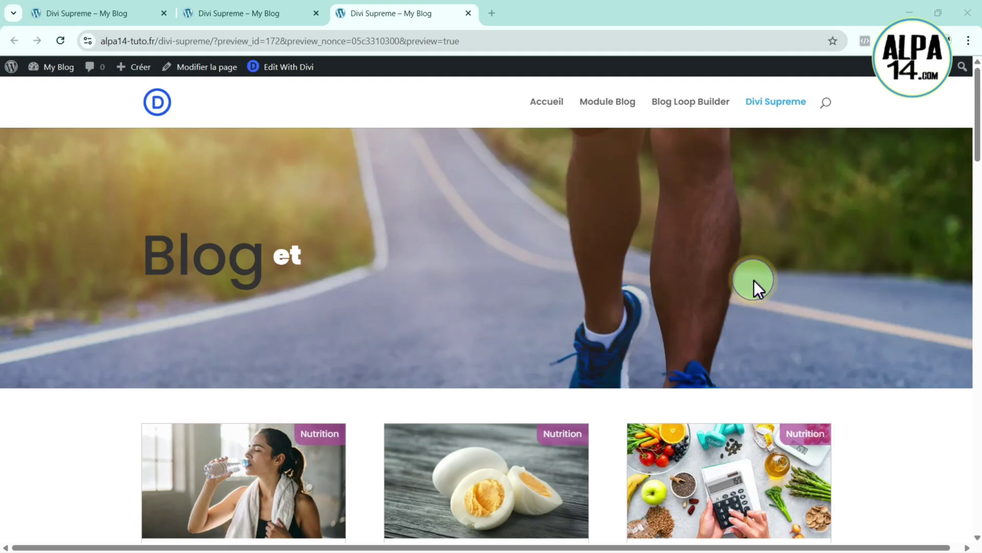
pyautogui.scroll(-8, 761, 280)
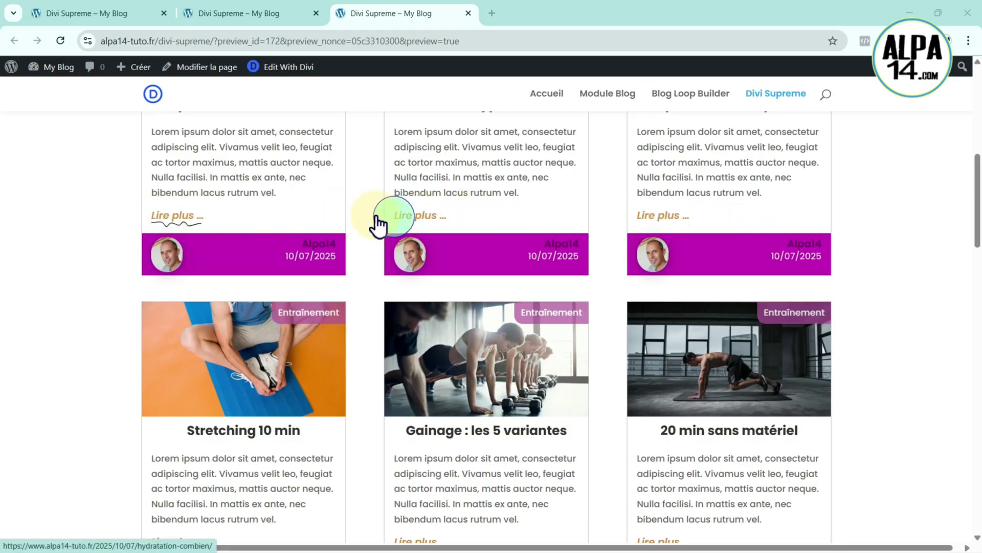
pyautogui.scroll(-9, 893, 279)
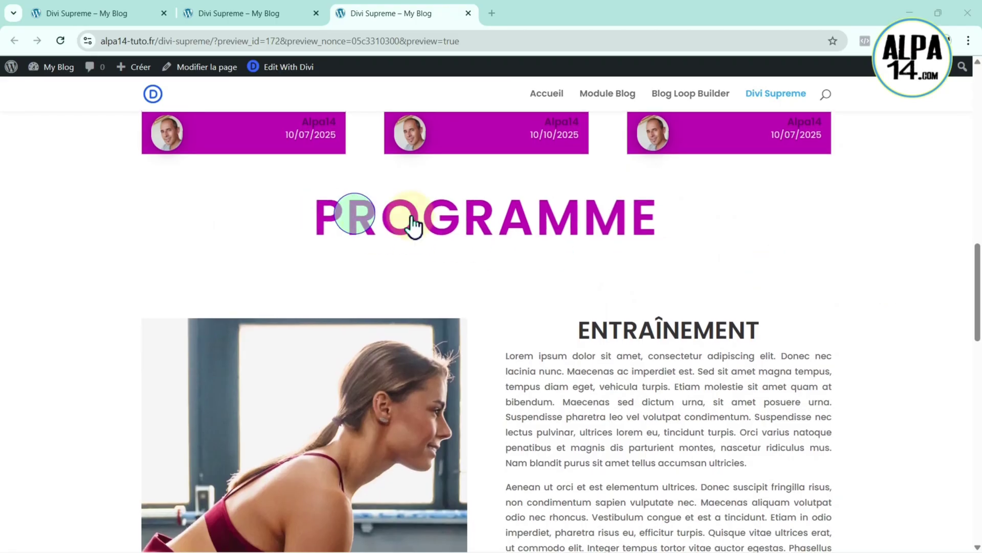
pyautogui.scroll(7, 908, 256)
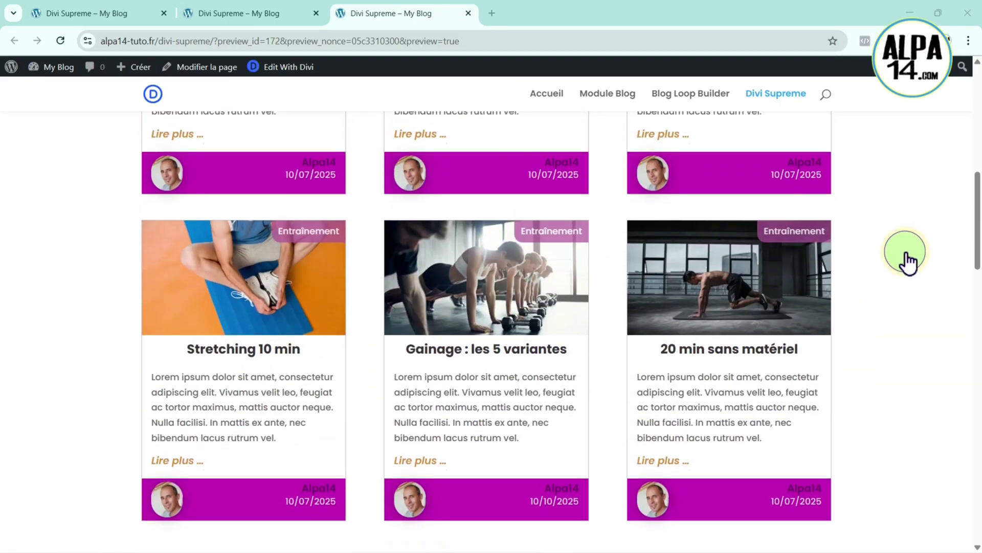
pyautogui.scroll(-5, 909, 259)
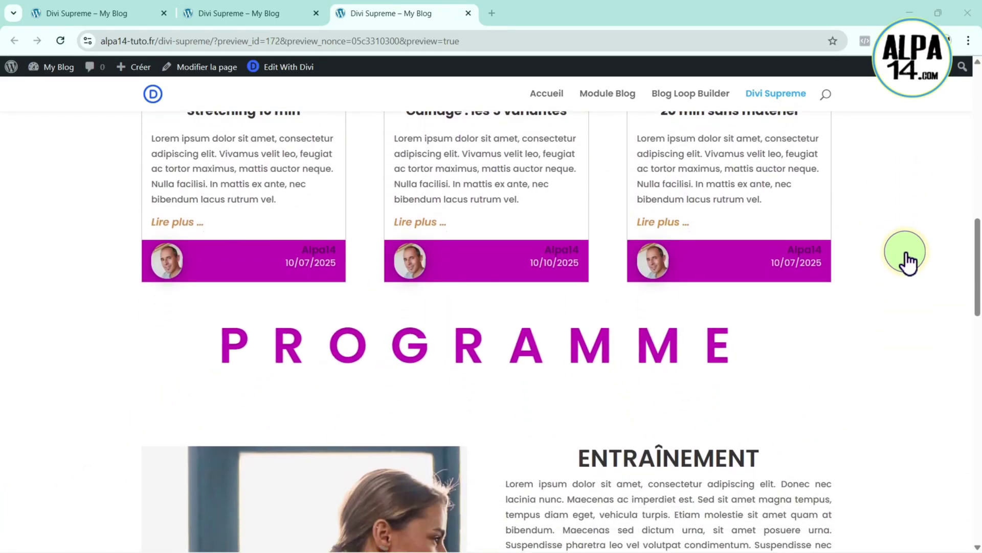
pyautogui.scroll(-2, 908, 261)
pyautogui.scroll(5, 908, 263)
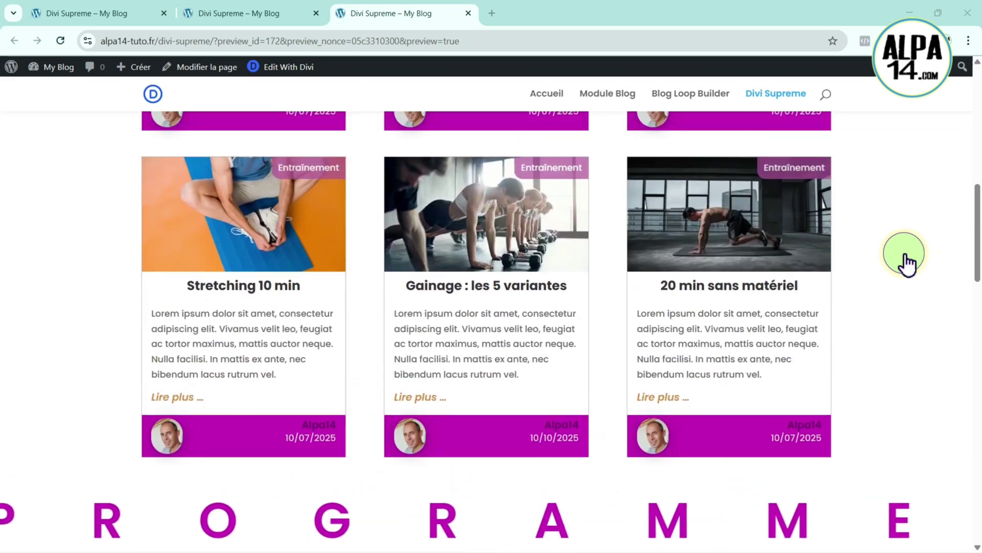
pyautogui.scroll(-6, 908, 263)
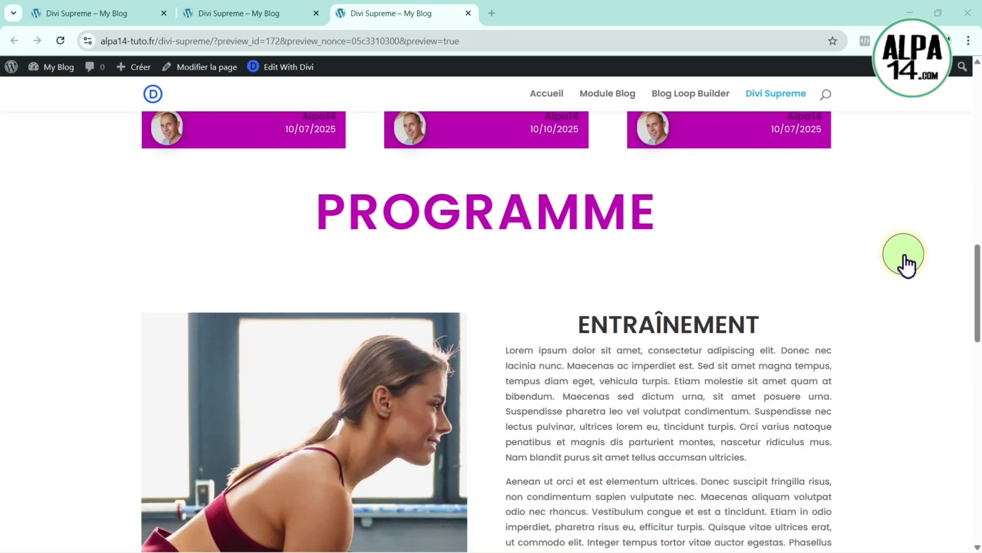
pyautogui.scroll(-1, 904, 261)
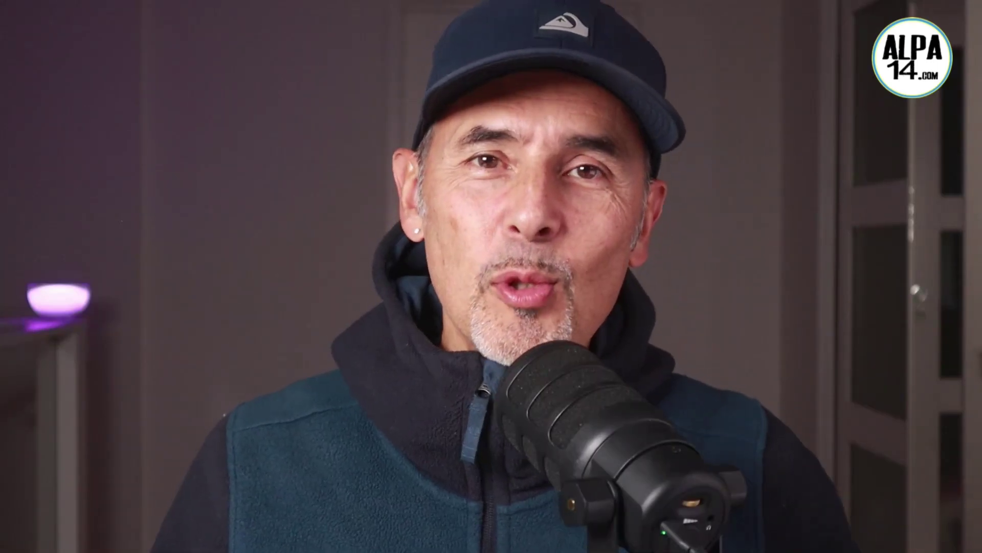